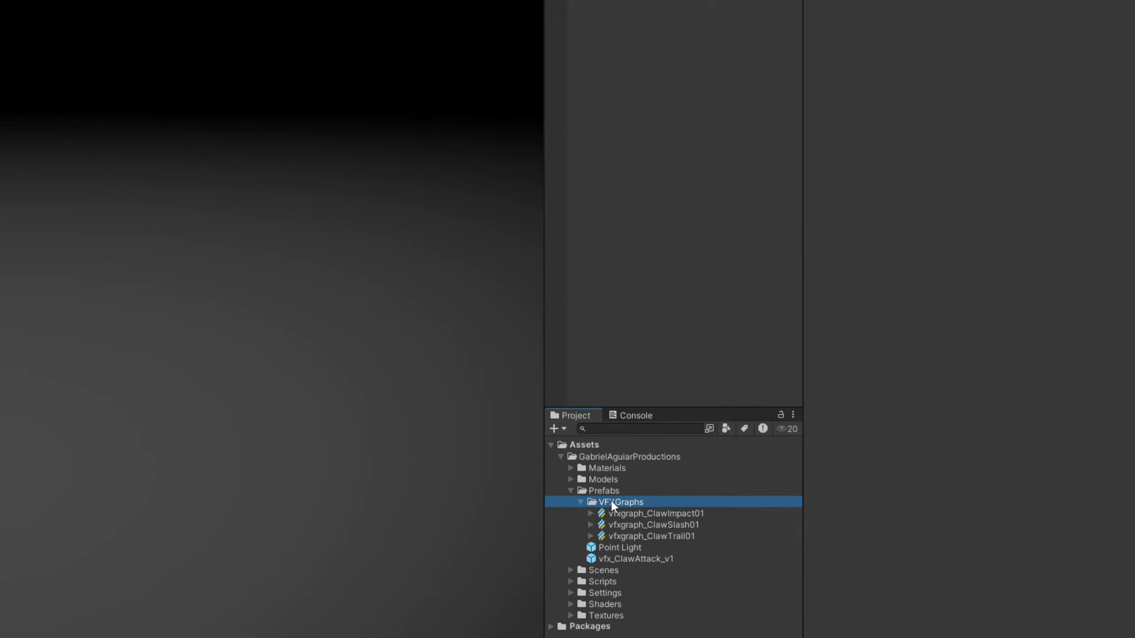
# Create a new Visual Effect Graph in the VFXGraphs folder and name it vfxgraph_ClawSlash_tut
pyautogui.moveTo(1079, 148)
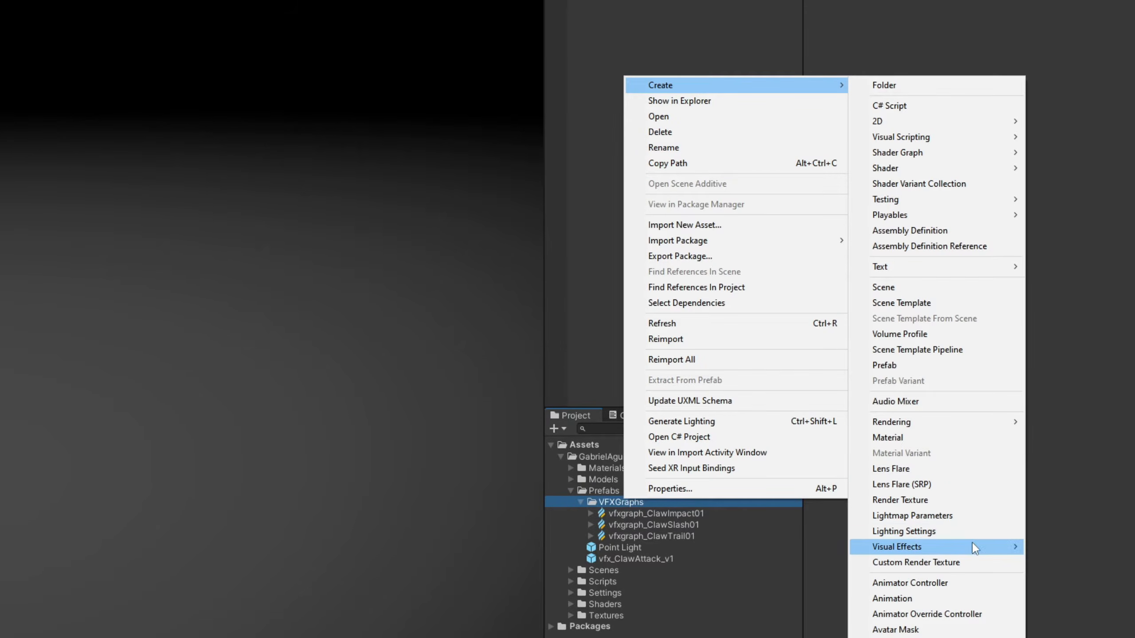
pyautogui.moveTo(972, 543)
pyautogui.click(778, 549)
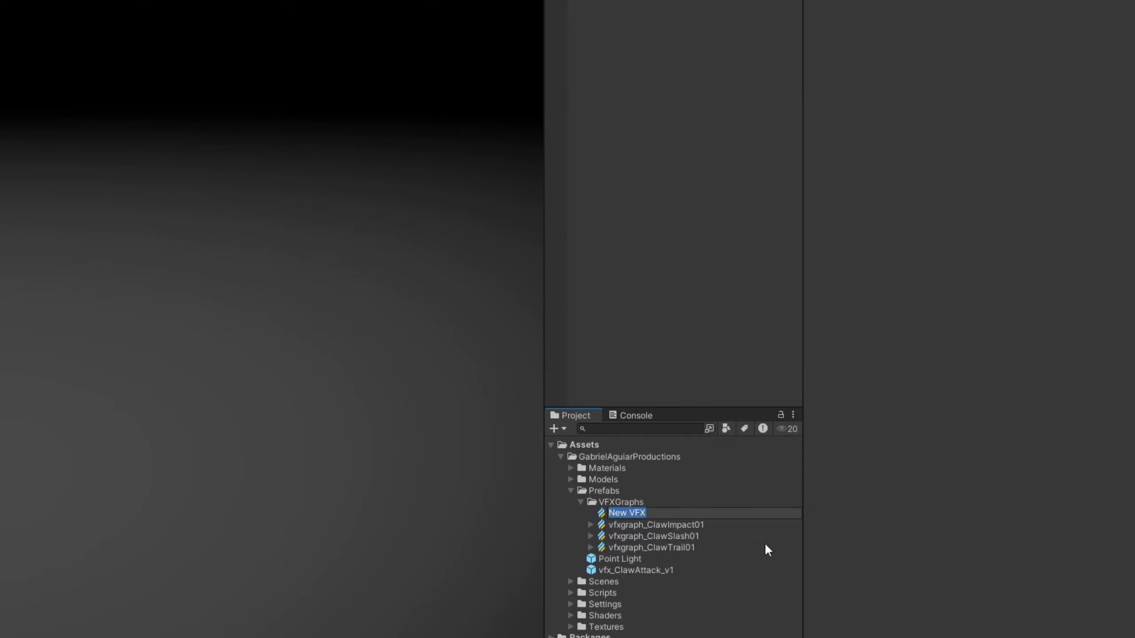
pyautogui.write('vfxgraph_')
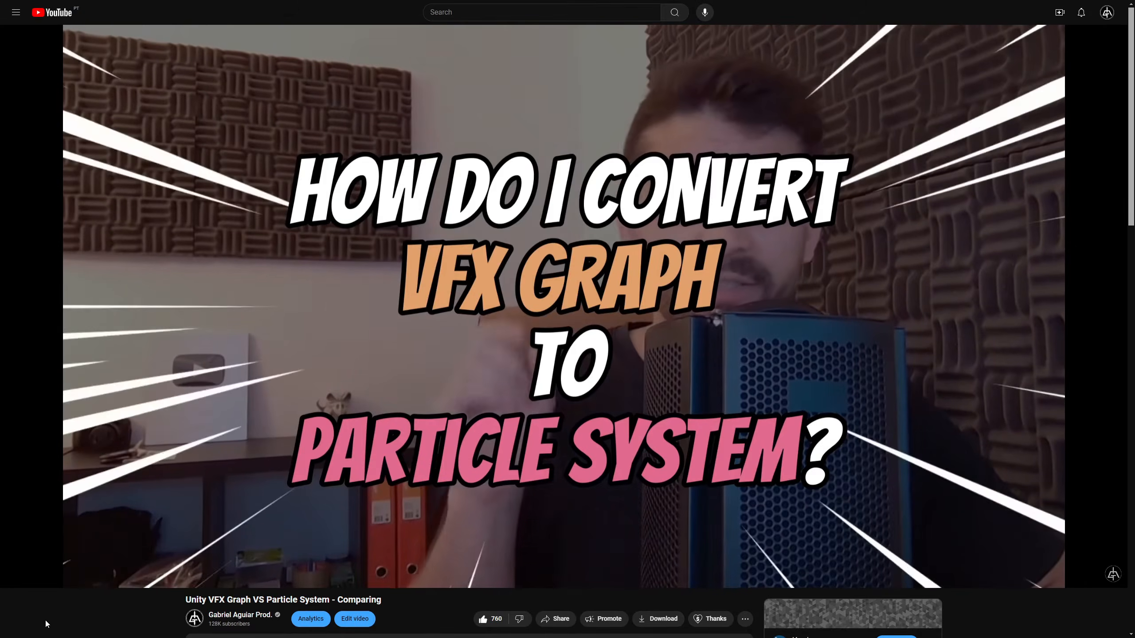
pyautogui.write('ClawSlash_tut')
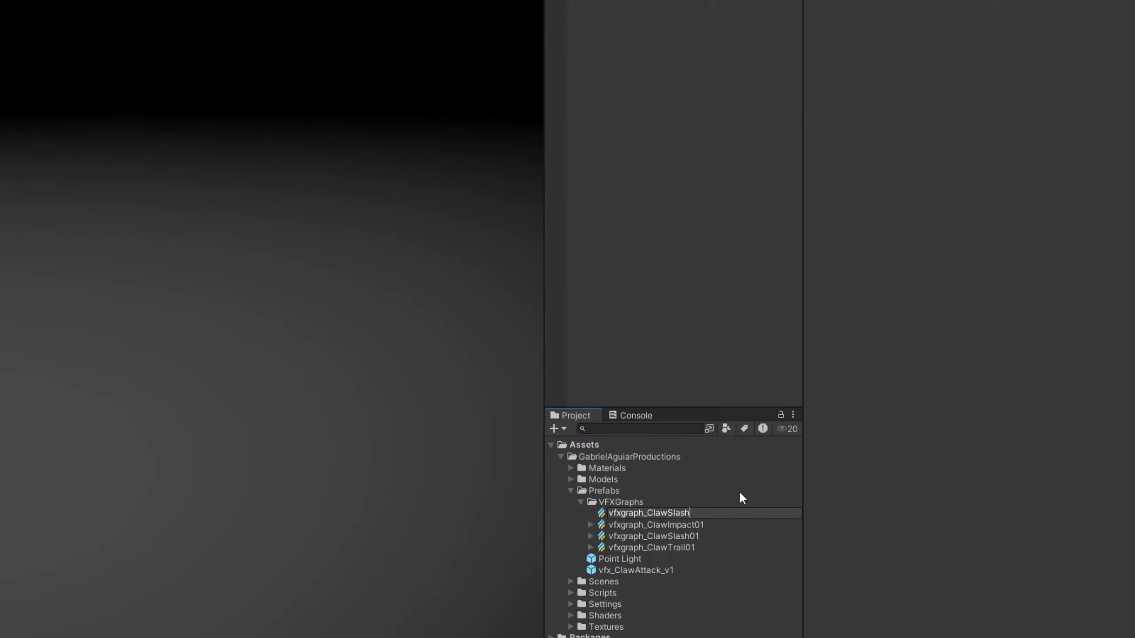
pyautogui.press('Return')
# Nest vfxgraph_ClawSlash_tut under vfx_ClawAttack_tut in the scene hierarchy and open its graph for editing
pyautogui.moveTo(677, 113); pyautogui.dragTo(656, 78)
pyautogui.click(1125, 63)
pyautogui.click(1092, 75)
pyautogui.click(1111, 165)
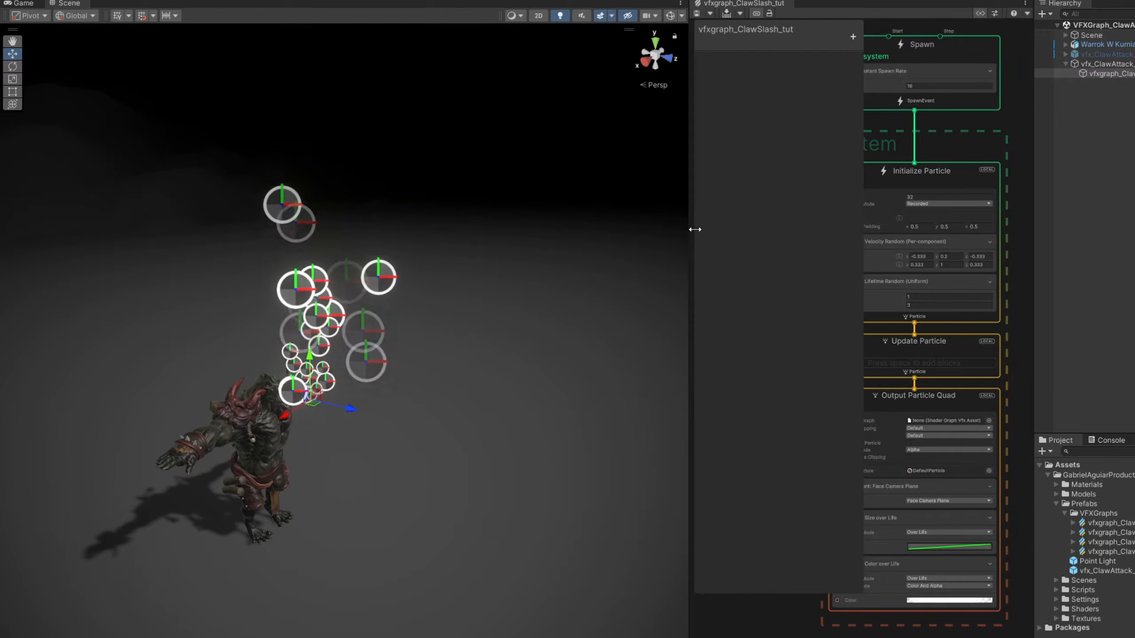
# Widen the graph editing area and hide its blackboard
pyautogui.moveTo(695, 229); pyautogui.dragTo(354, 242)
pyautogui.click(979, 13)
pyautogui.moveTo(525, 73); pyautogui.dragTo(592, 136, button='middle')
pyautogui.scroll(3, 592, 136)
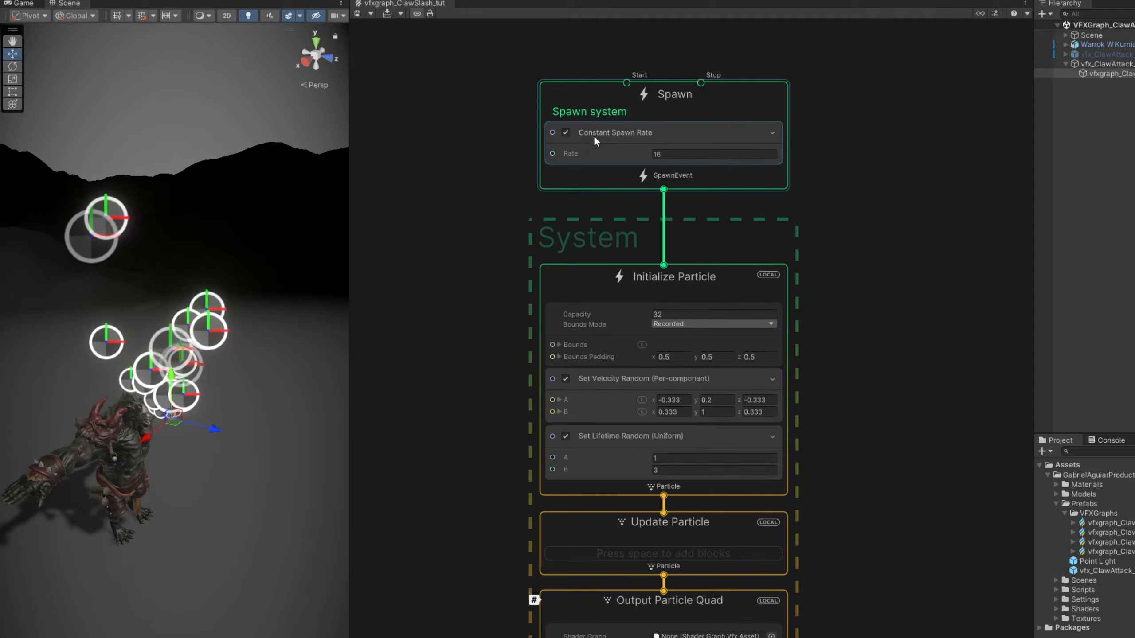
# Replace the Constant Spawn Rate block in the Spawn context with a Single Burst block
pyautogui.click(585, 179)
pyautogui.press('space')
pyautogui.write('sing')
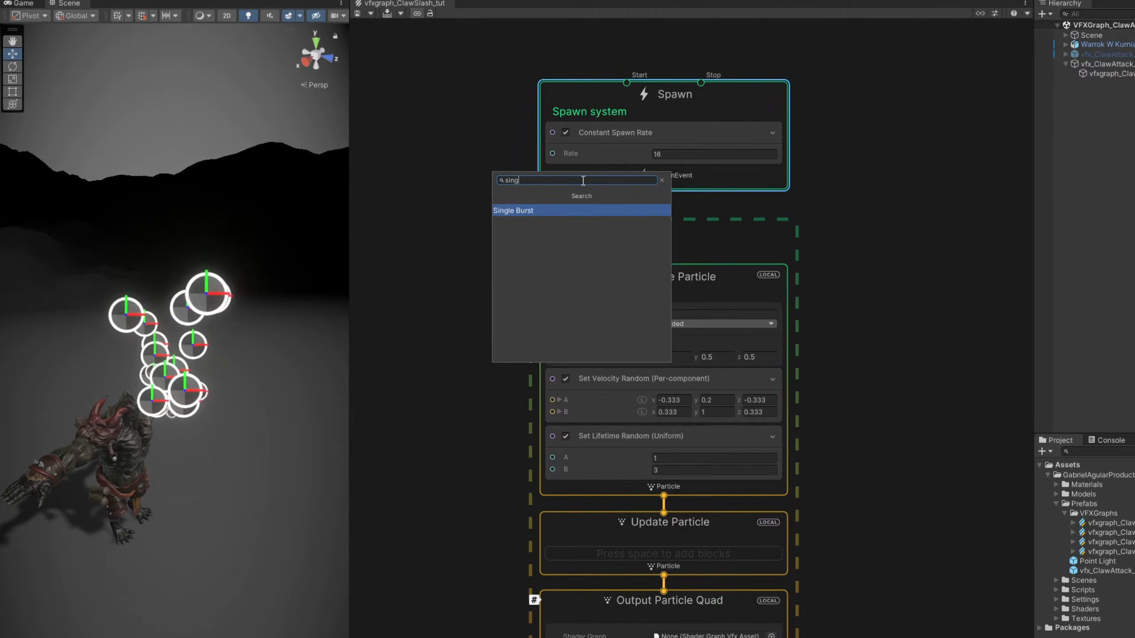
pyautogui.press('Return')
pyautogui.click(627, 141)
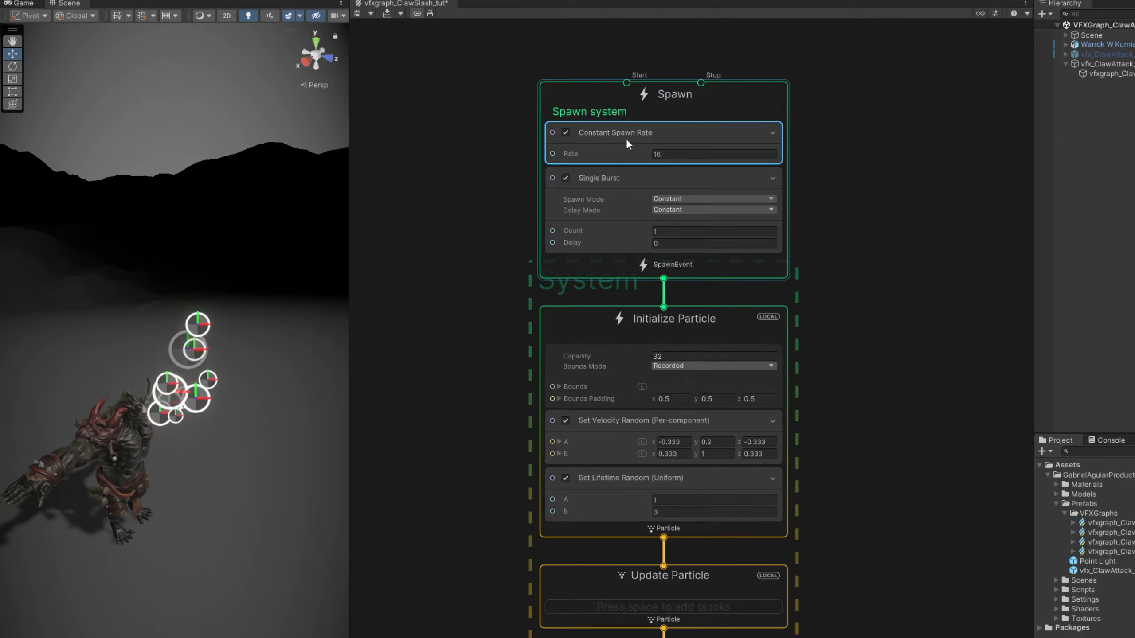
pyautogui.press('Delete')
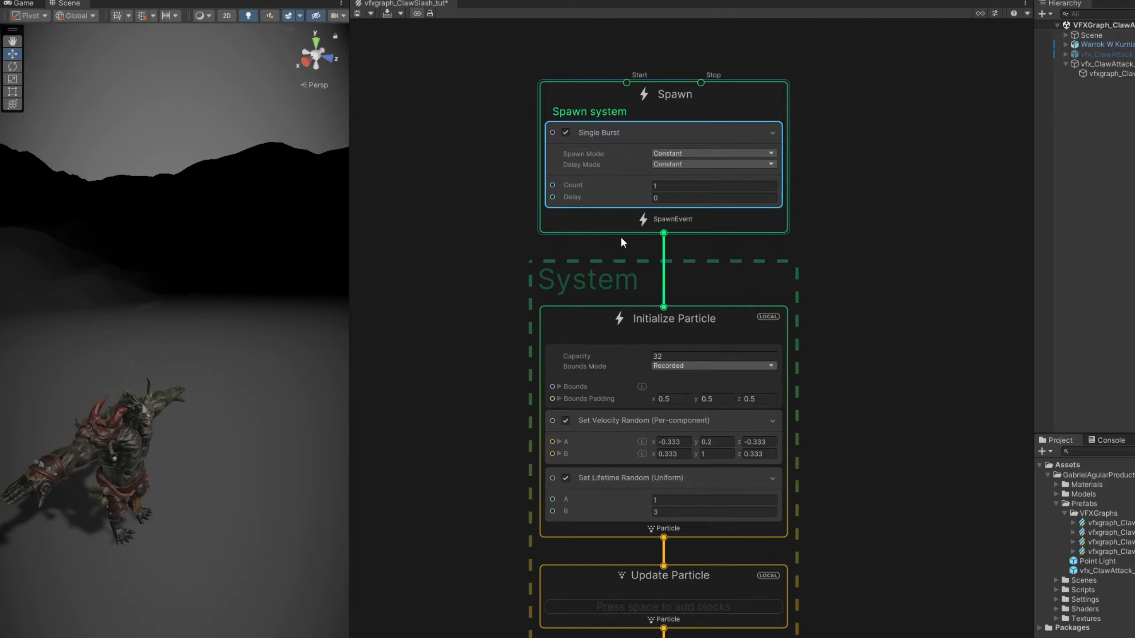
# Delete the Set Velocity Random block from the Initialize Particle context
pyautogui.scroll(-3, 445, 286)
pyautogui.click(597, 337)
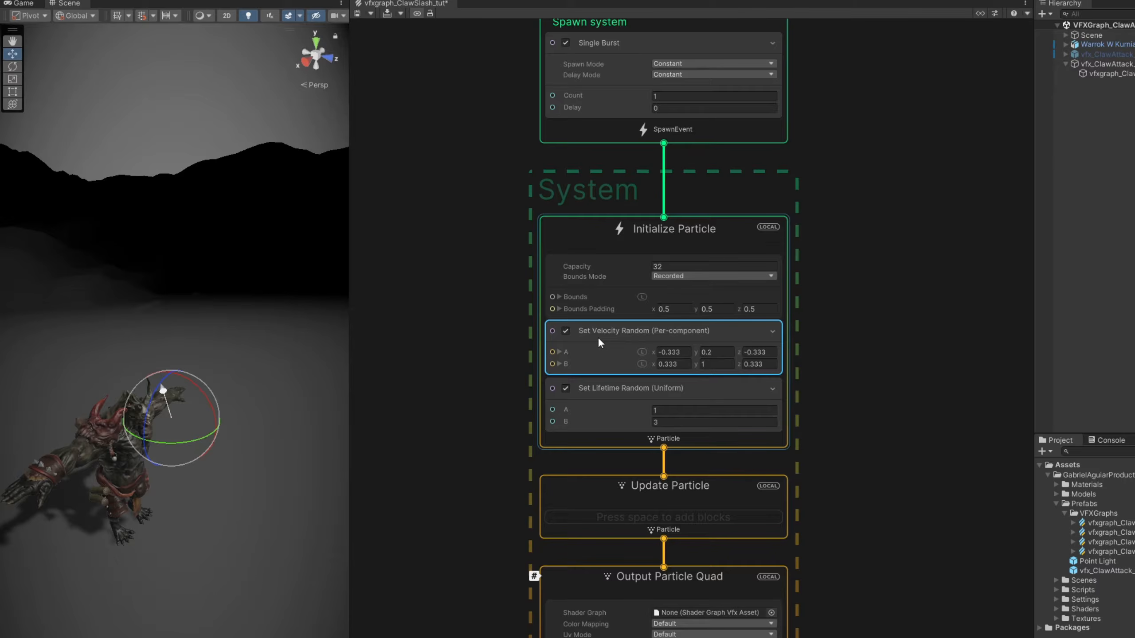
pyautogui.press('Delete')
# Turn off randomness for the Set Lifetime block in Initialize Particle and set the lifetime to 0.4
pyautogui.click(633, 336)
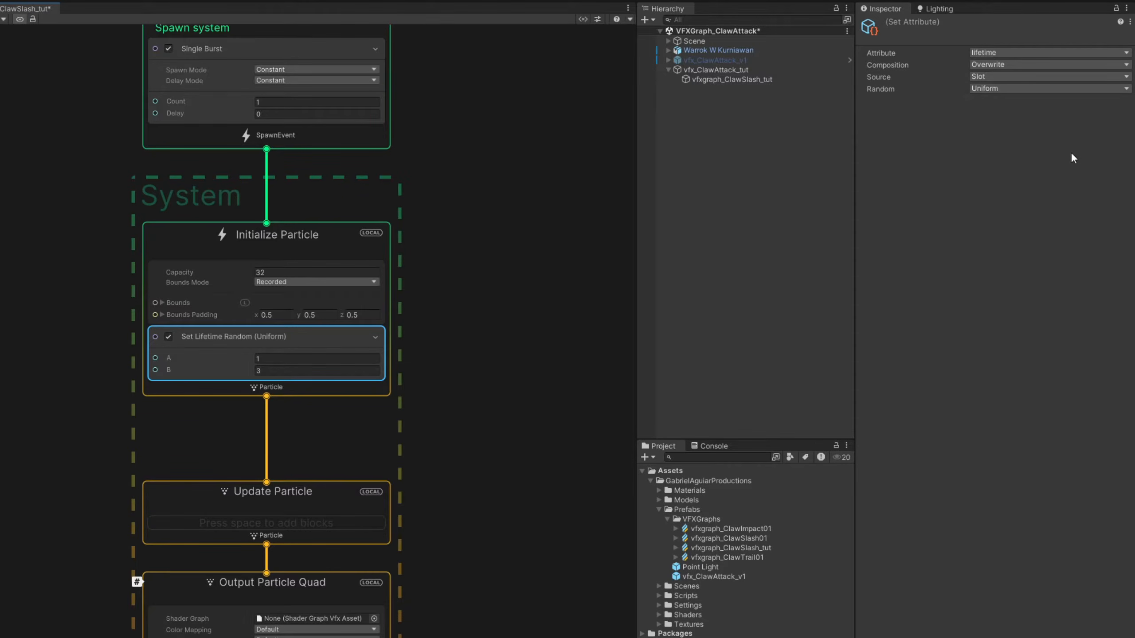
pyautogui.click(1021, 88)
pyautogui.click(992, 97)
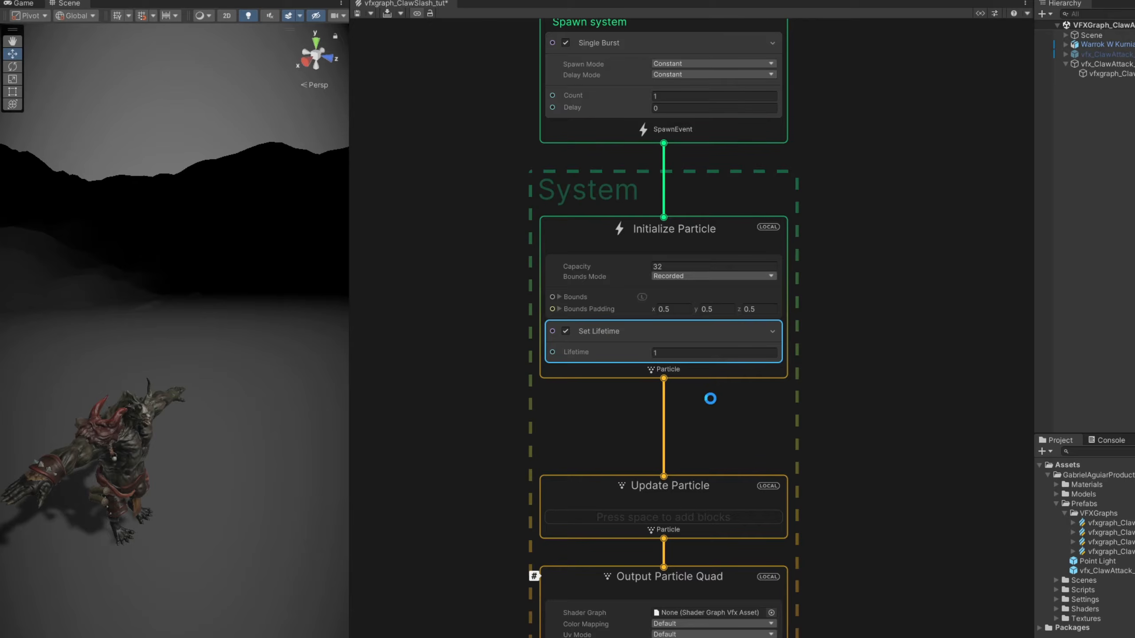
pyautogui.click(698, 351)
pyautogui.write('0.4')
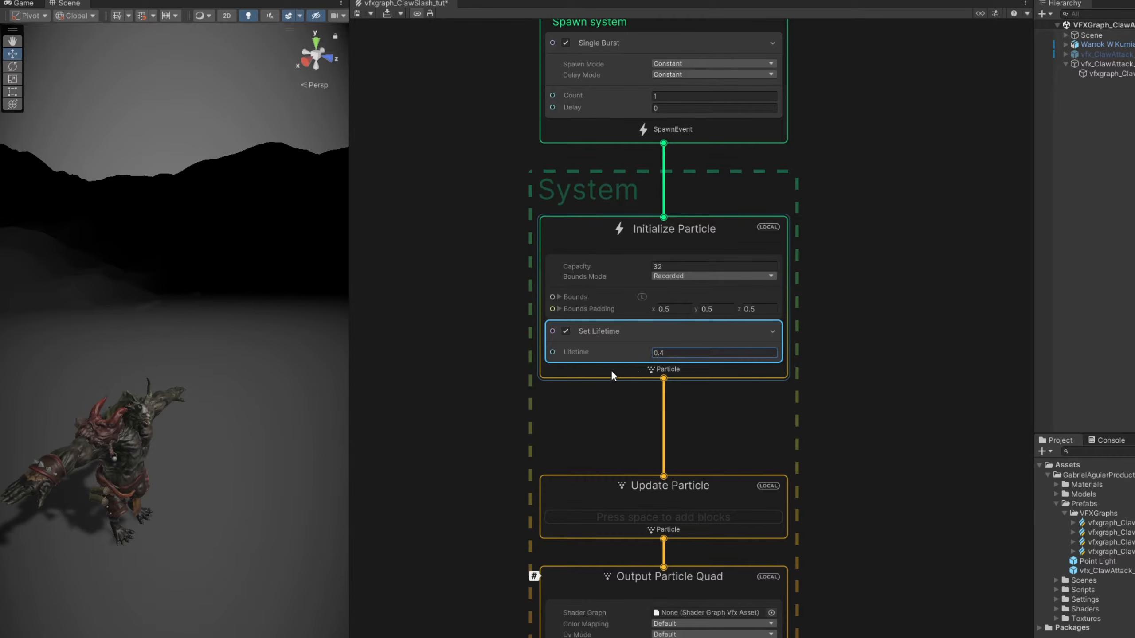
# Replace the Output Particle Quad context with an Output Particle Mesh context linked to Update Particle
pyautogui.moveTo(568, 424); pyautogui.dragTo(635, 261, button='middle')
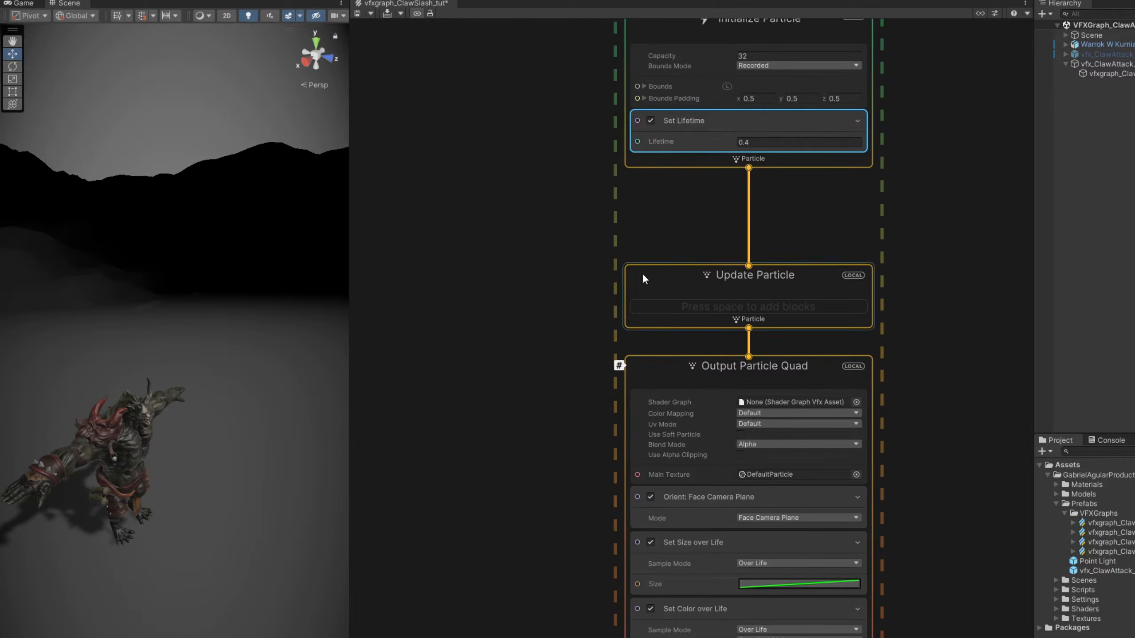
pyautogui.click(705, 367)
pyautogui.press('Delete')
pyautogui.moveTo(749, 328); pyautogui.dragTo(745, 430)
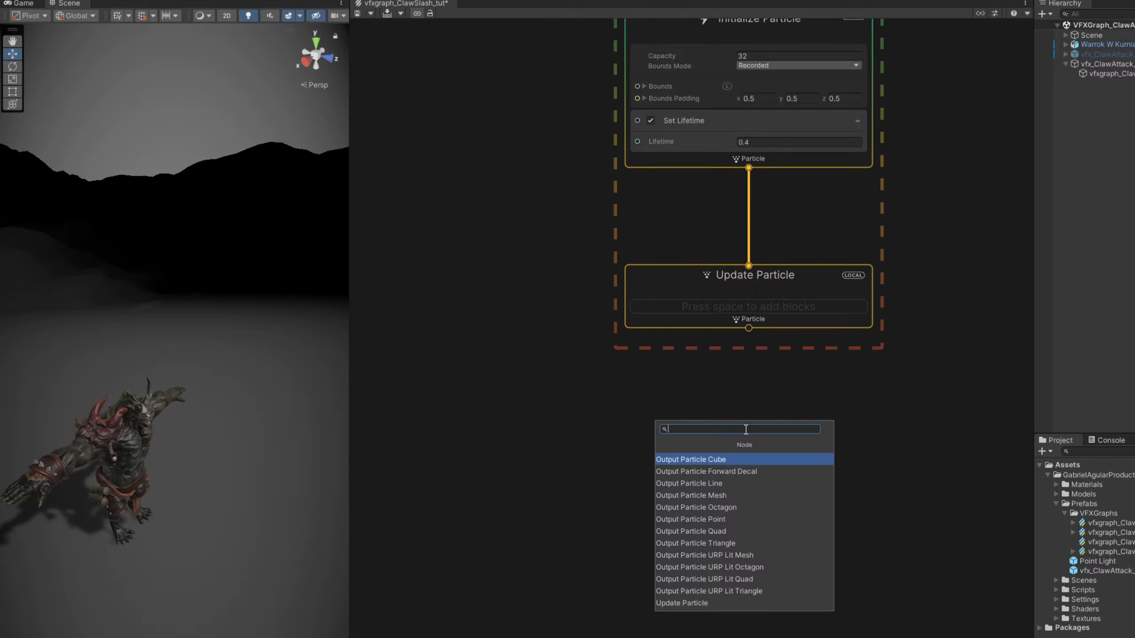
pyautogui.write('mesh')
pyautogui.click(730, 459)
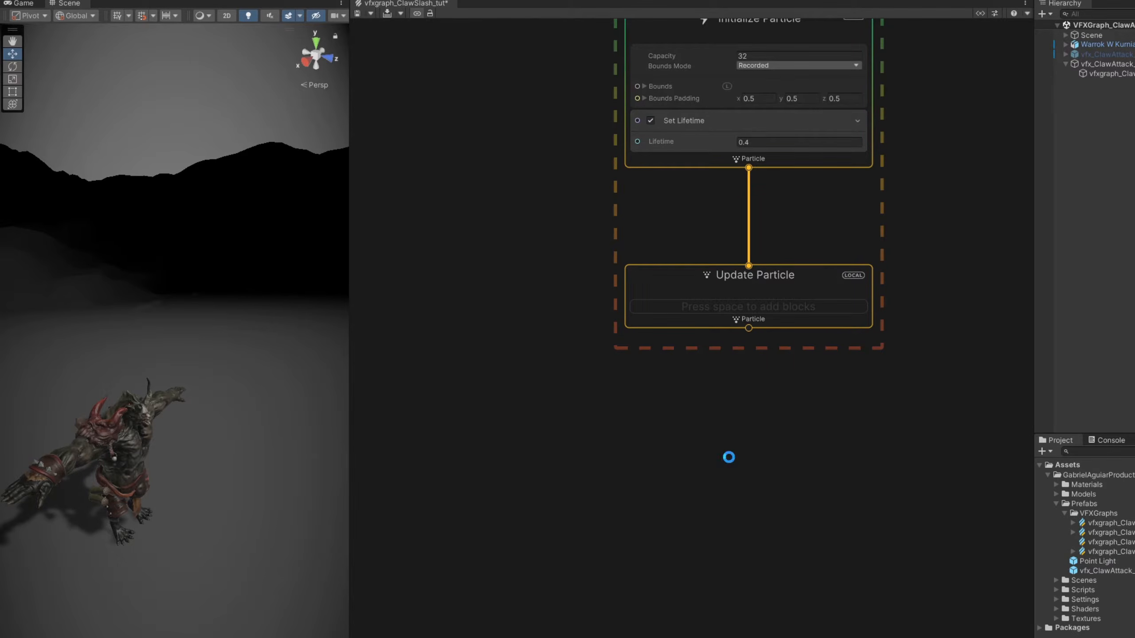
pyautogui.moveTo(712, 457); pyautogui.dragTo(698, 374)
# Add a Set Size block to Output Particle Mesh and set the size to 1
pyautogui.moveTo(704, 562); pyautogui.dragTo(690, 417, button='middle')
pyautogui.press('space')
pyautogui.write('set si')
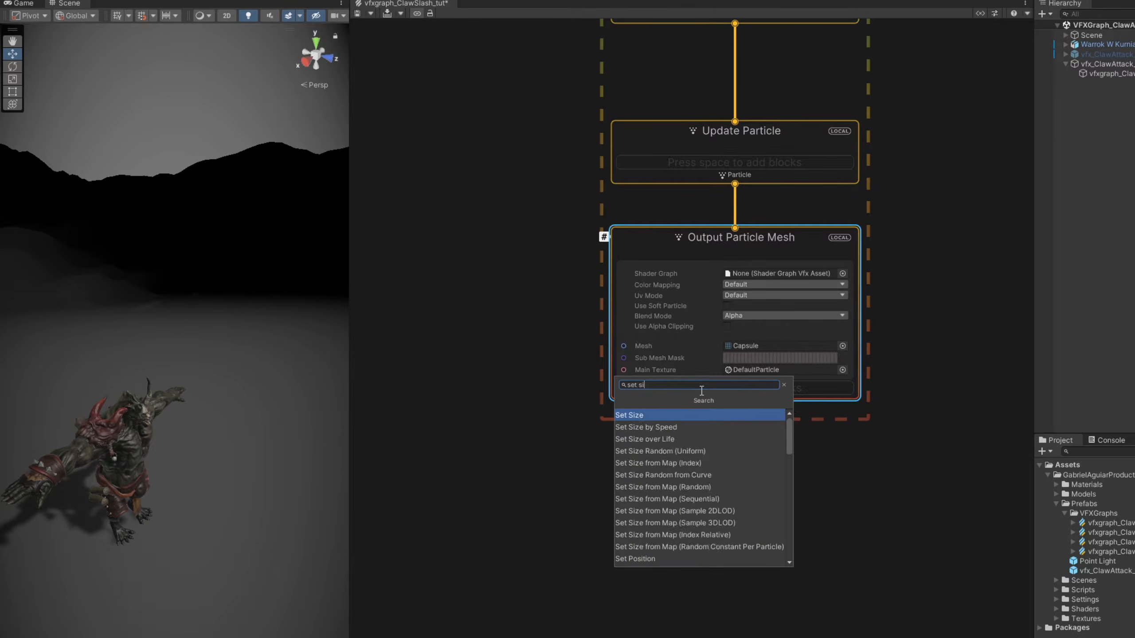
pyautogui.press('Return')
pyautogui.click(748, 410)
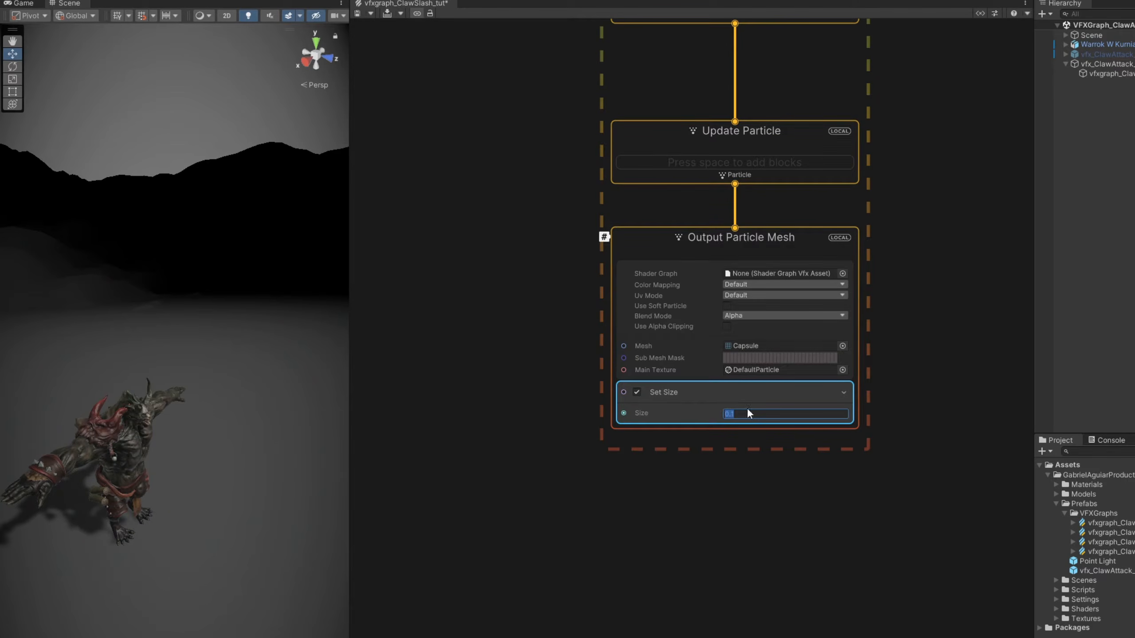
pyautogui.write('1')
pyautogui.press('Return')
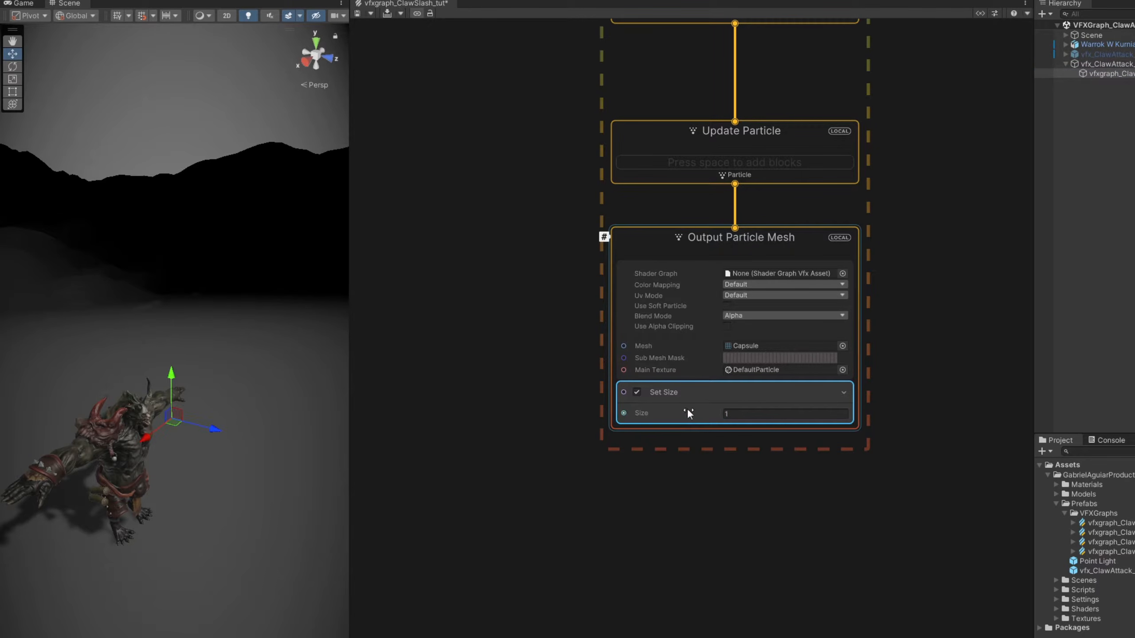
# Add a Set Scale.XYZ block and a Set Color over Life block to Output Particle Mesh
pyautogui.press('space')
pyautogui.write('set scale')
pyautogui.press('Return')
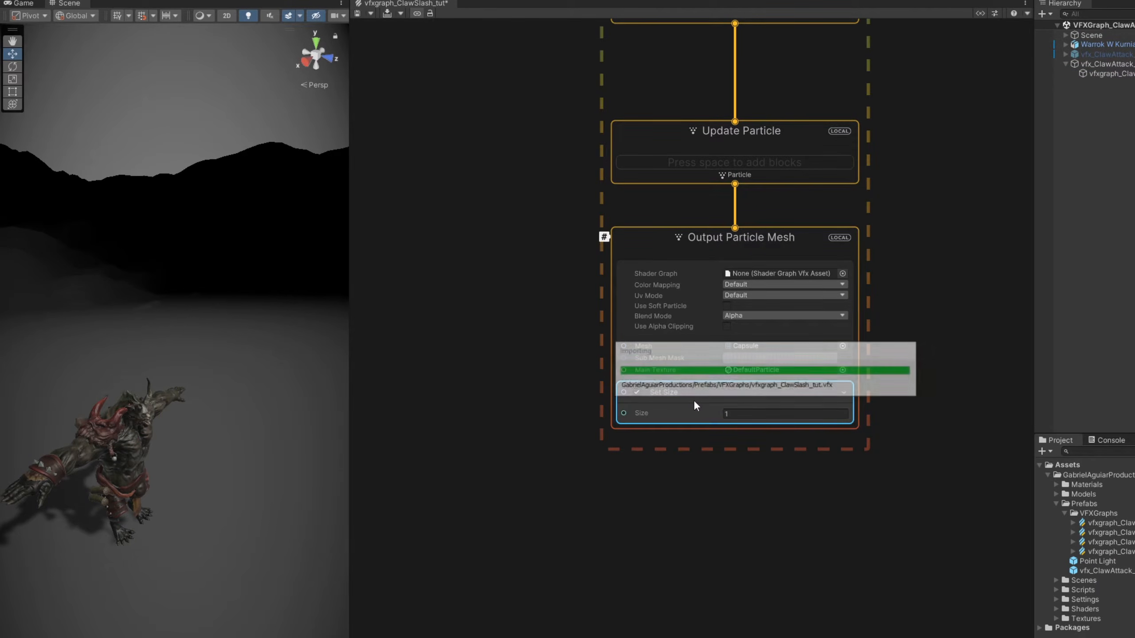
pyautogui.moveTo(701, 404); pyautogui.dragTo(703, 466)
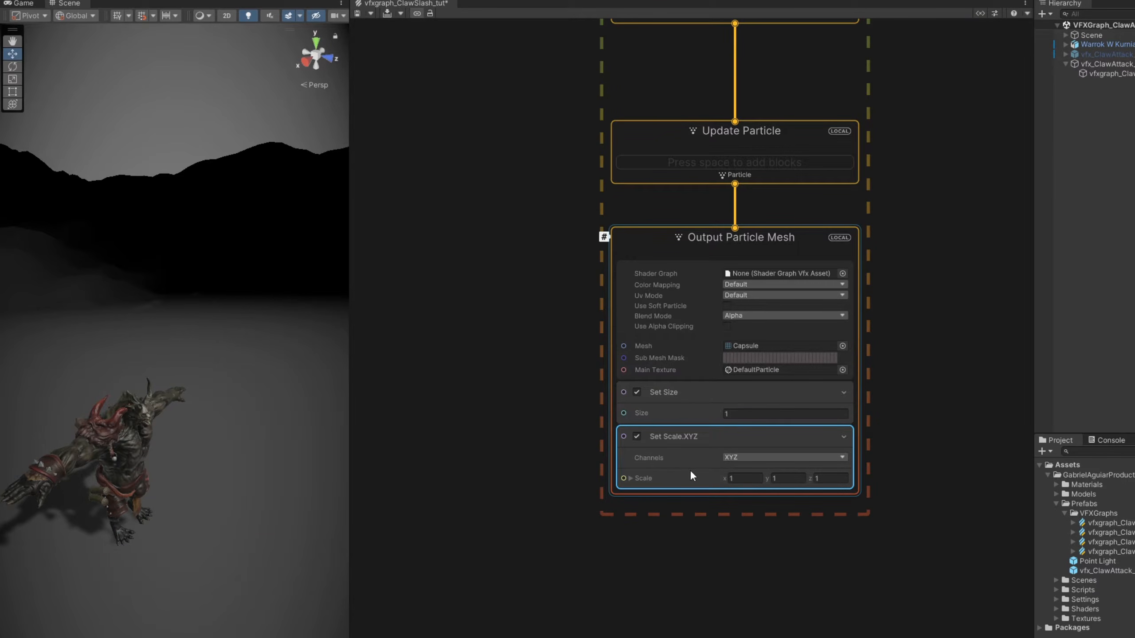
pyautogui.press('space')
pyautogui.write('set color ov')
pyautogui.press('Return')
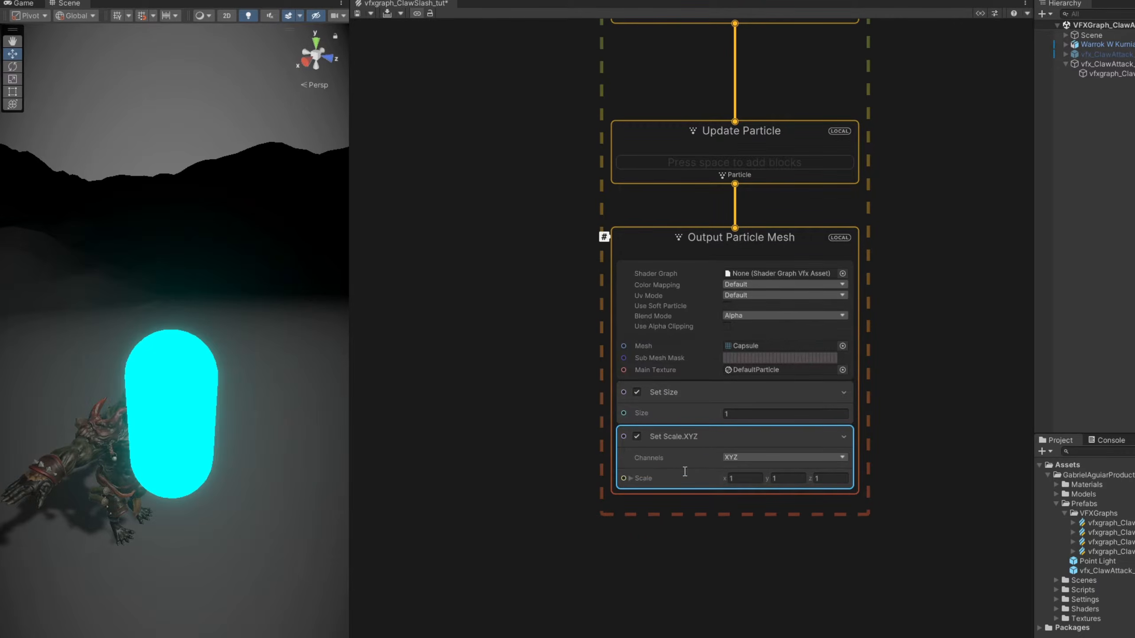
# Assign the first claw mesh asset as the Mesh of Output Particle Mesh
pyautogui.scroll(3, 762, 367)
pyautogui.click(884, 335)
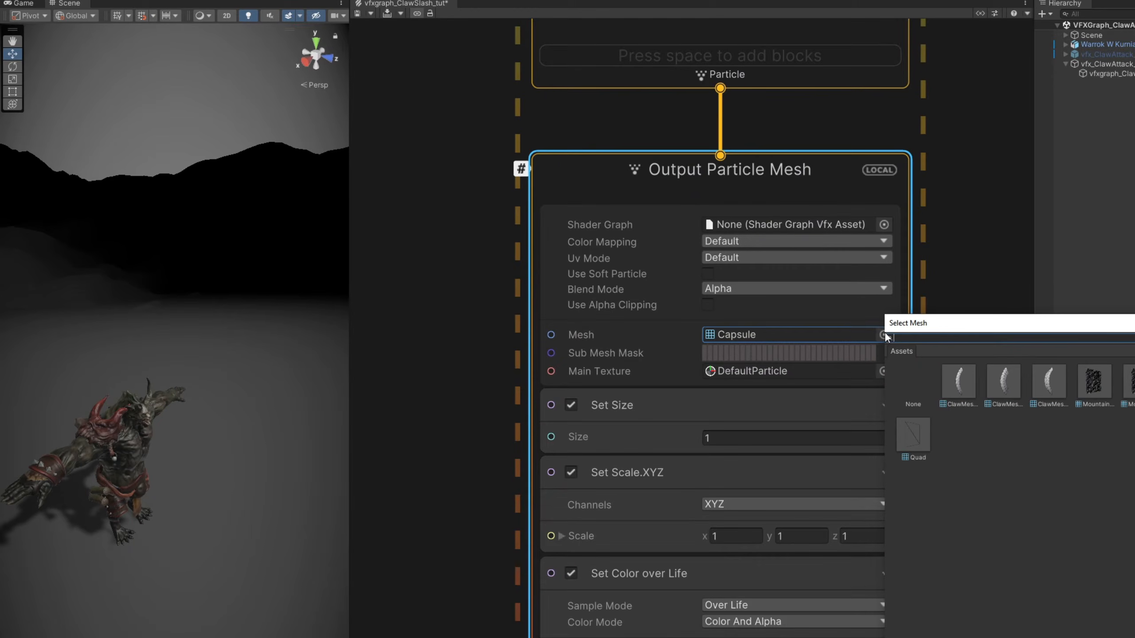
pyautogui.doubleClick(958, 378)
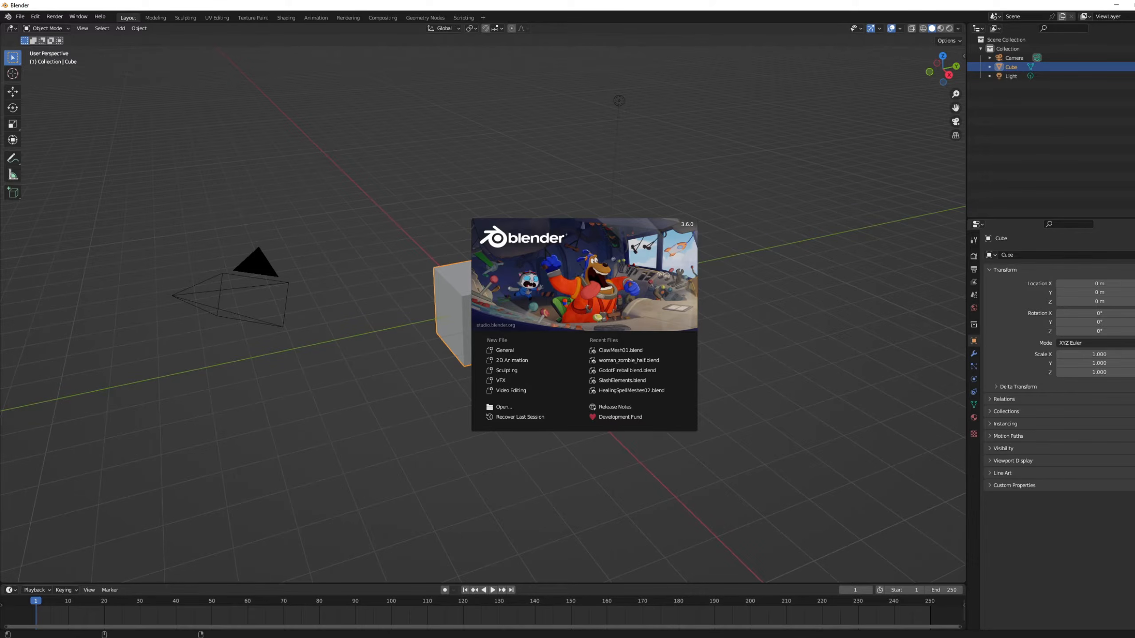
# Switch to Blender, dismiss the splash screen and delete all objects of the default scene
pyautogui.click(914, 306)
pyautogui.press('n')
pyautogui.press('a')
pyautogui.press('a')
pyautogui.press('Delete')
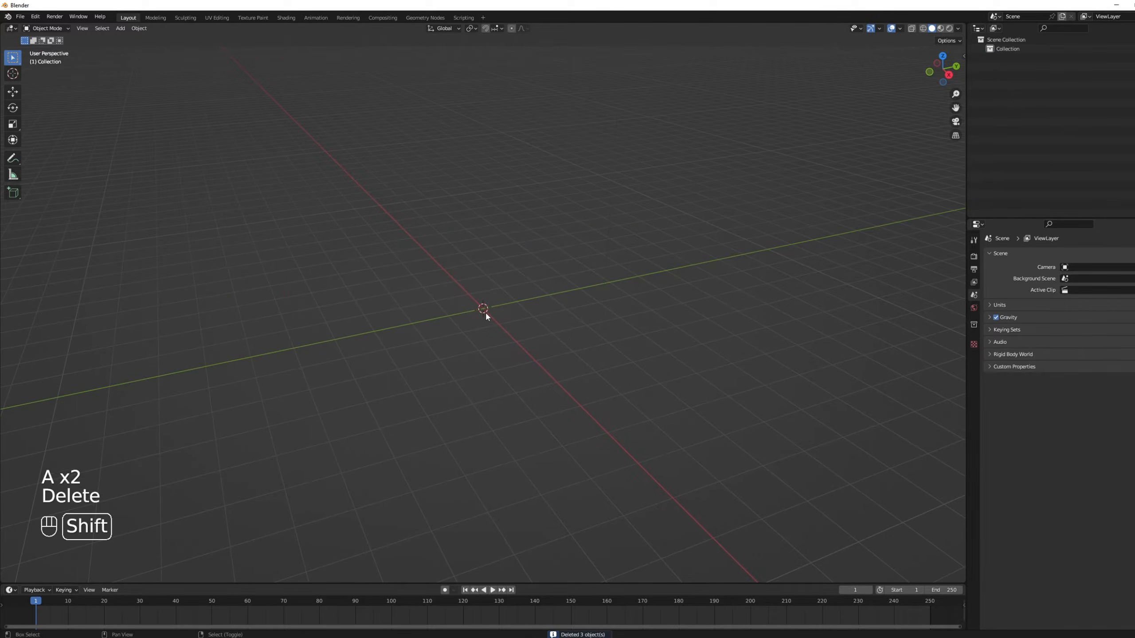
# Add a cylinder mesh at the origin with its cap fill type set to Nothing
pyautogui.hotkey('shift', 'a')
pyautogui.moveTo(485, 315)
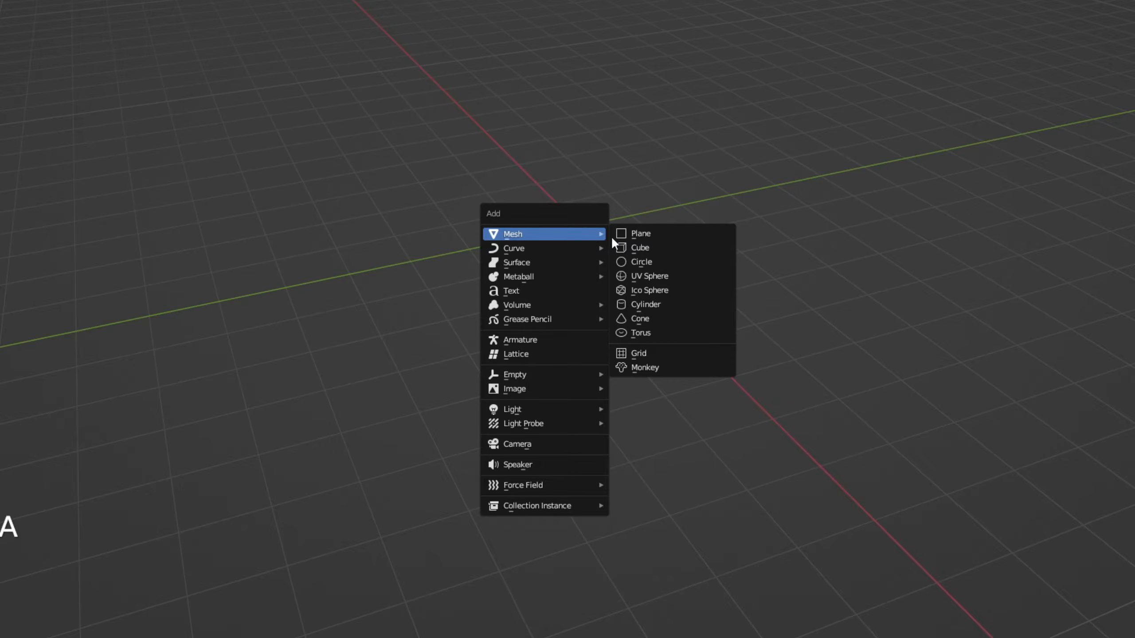
pyautogui.click(655, 301)
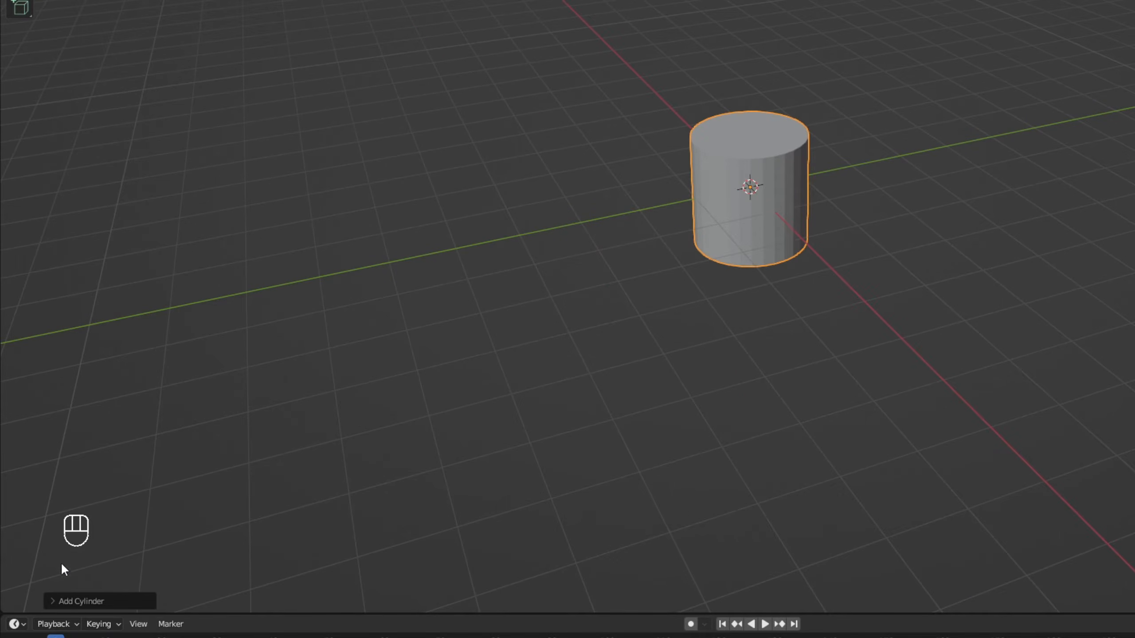
pyautogui.click(59, 599)
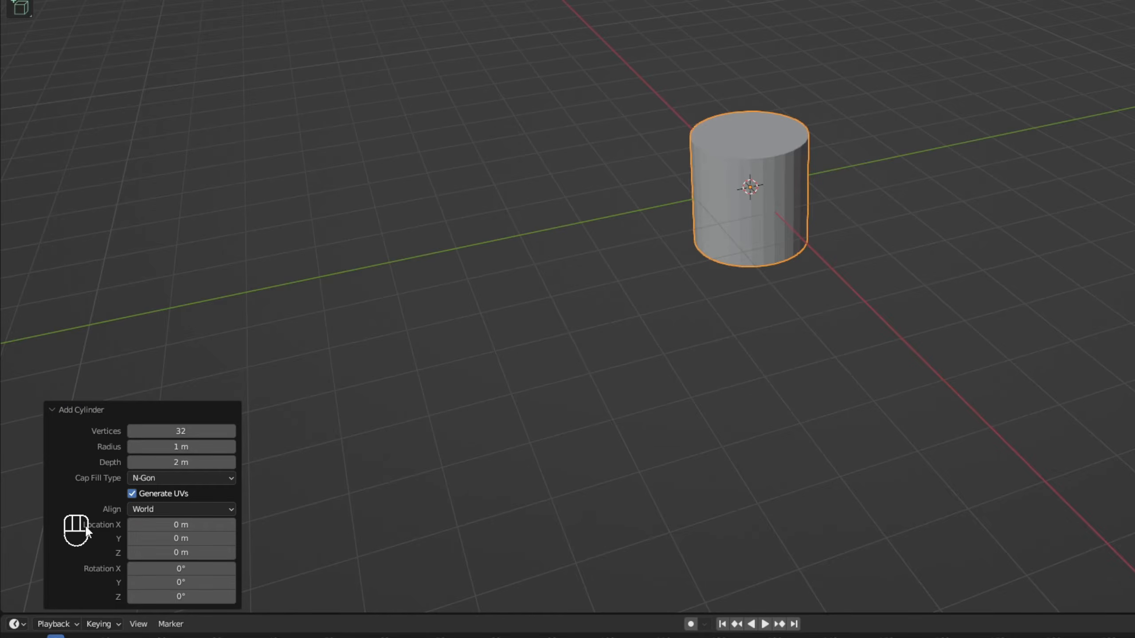
pyautogui.click(160, 480)
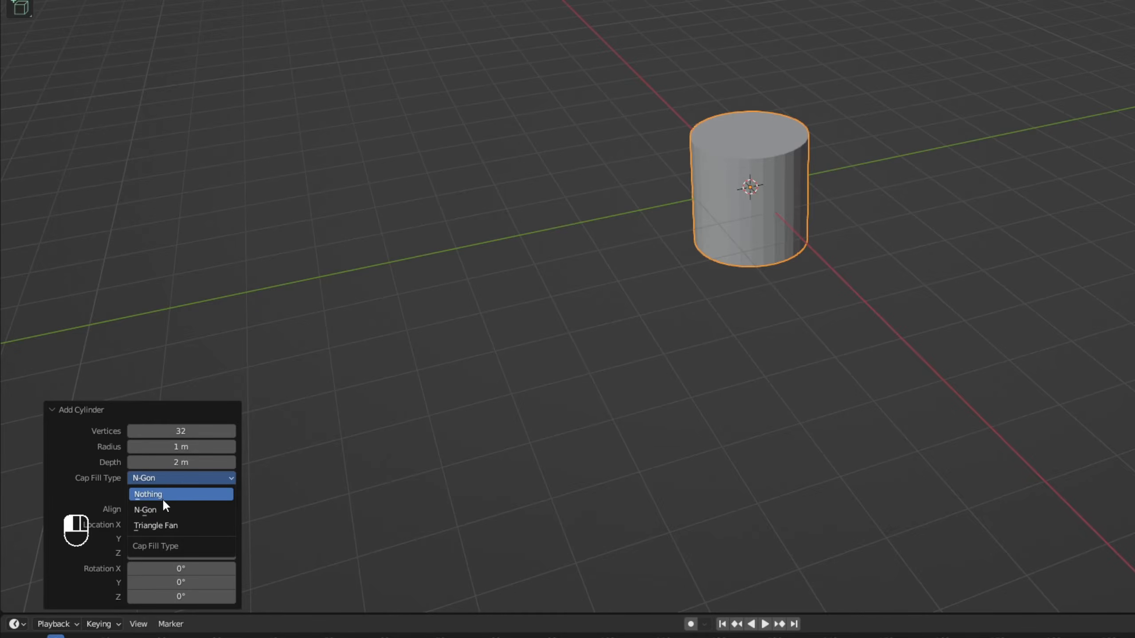
pyautogui.click(165, 495)
# Apply Shade Smooth to the open cylinder
pyautogui.scroll(3, 671, 172)
pyautogui.moveTo(690, 145); pyautogui.dragTo(858, 161, button='middle')
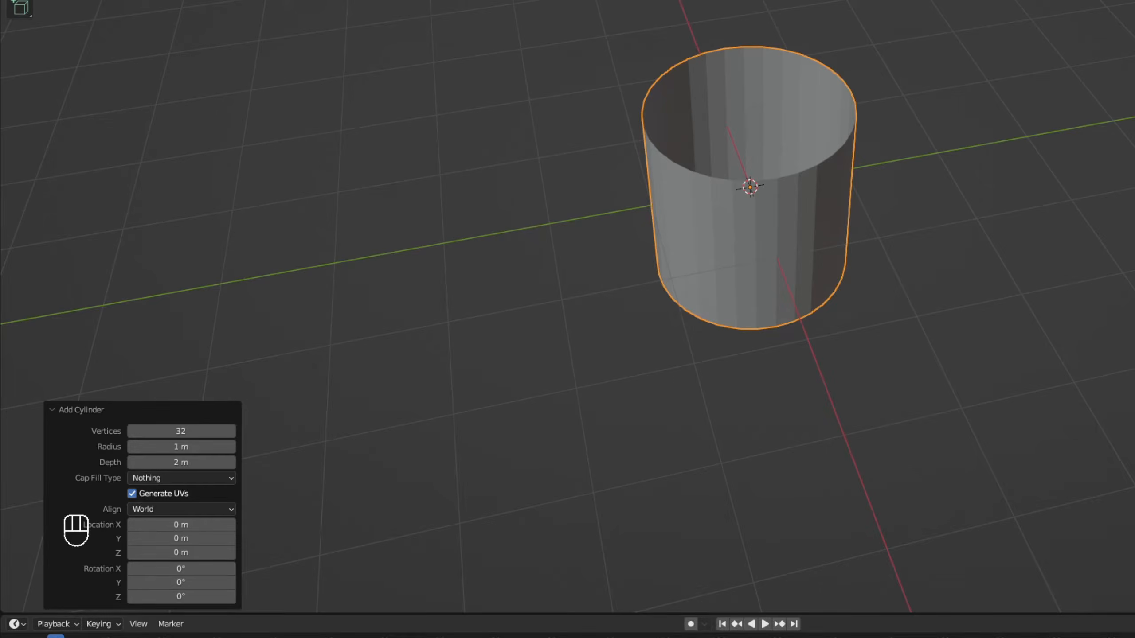
pyautogui.click(216, 44)
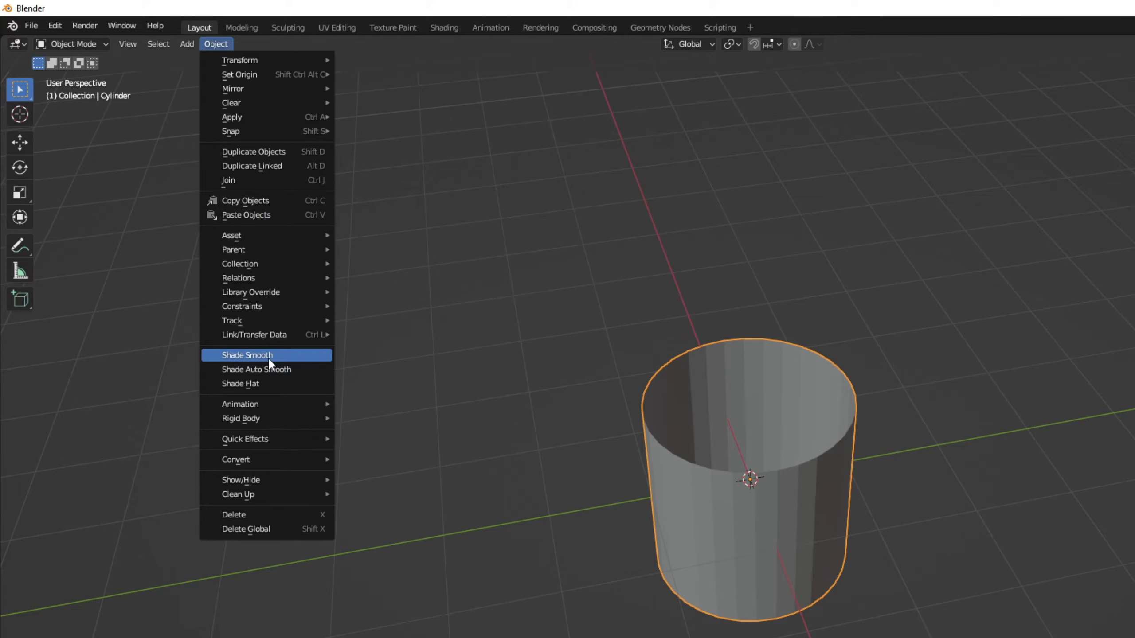
pyautogui.click(270, 358)
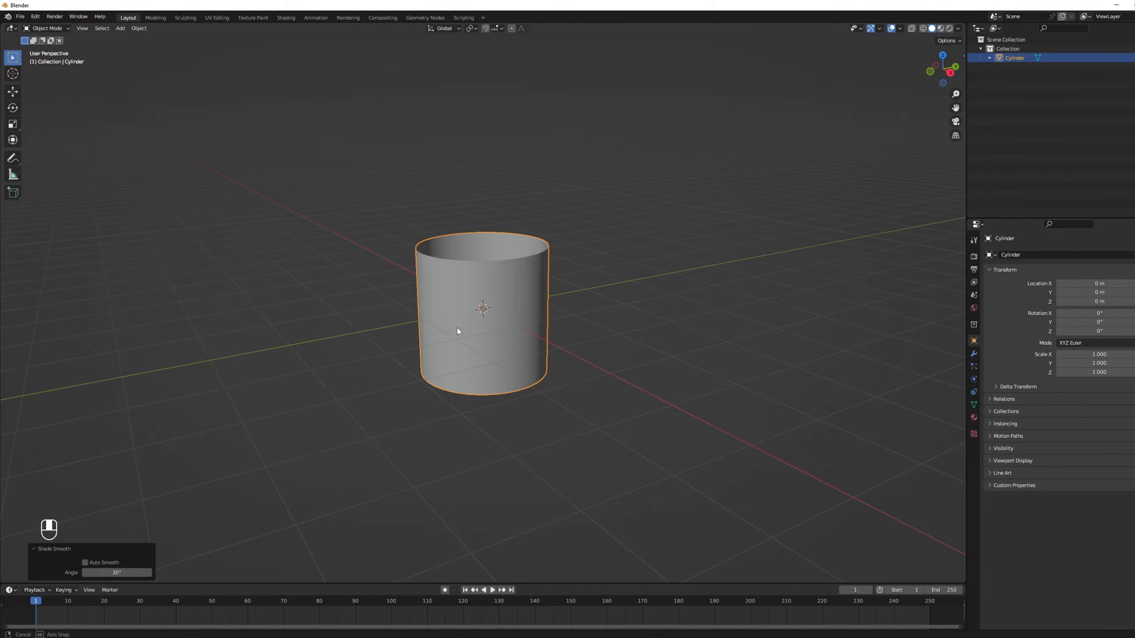
# Add one centred loop cut around the cylinder in Edit Mode and scale it outward by about 1.79
pyautogui.scroll(2, 483, 308)
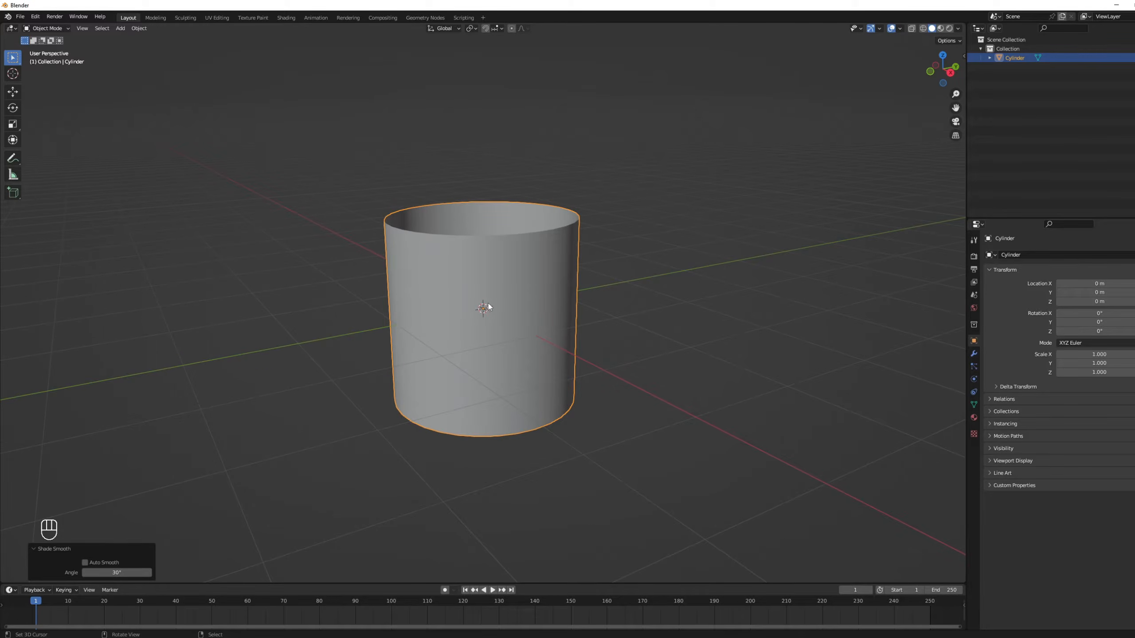
pyautogui.press('Tab')
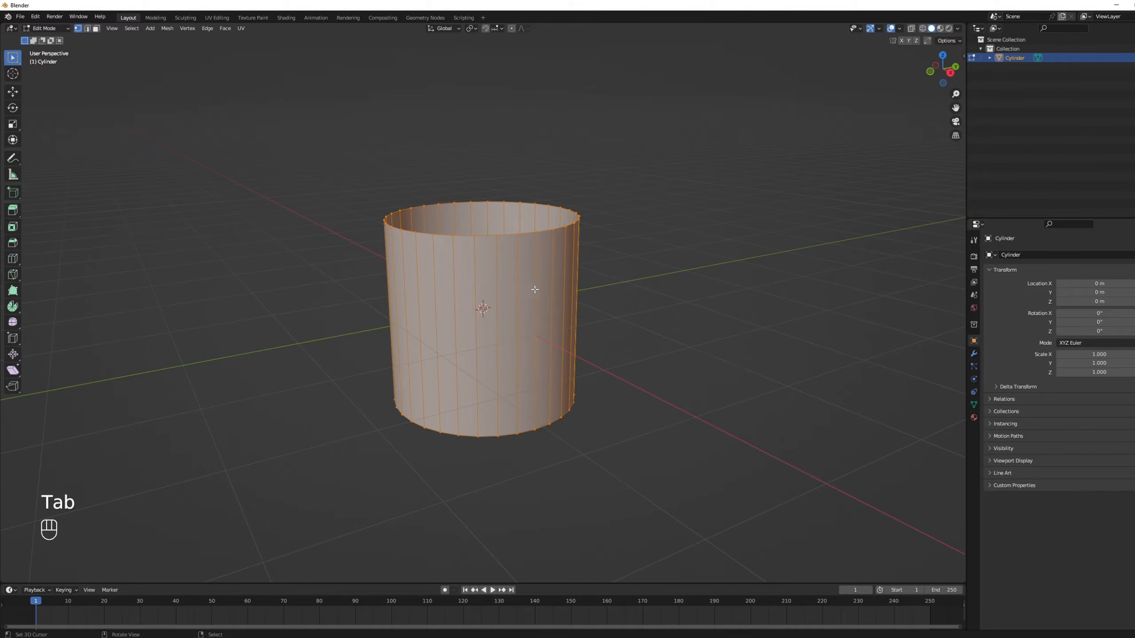
pyautogui.hotkey('ctrl', 'r')
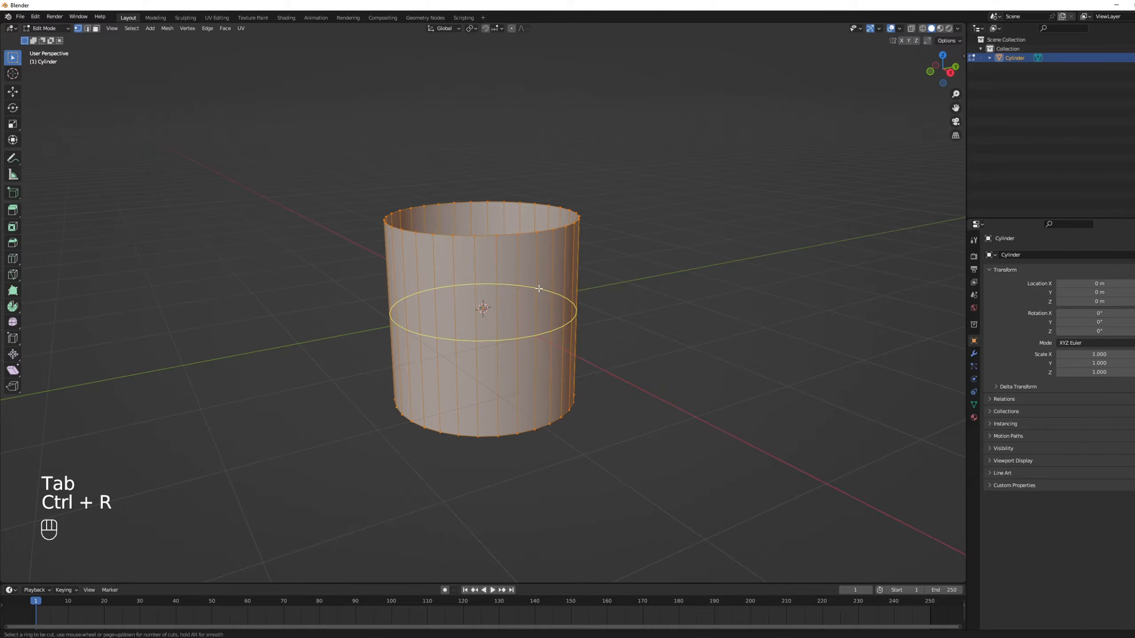
pyautogui.click(538, 288)
pyautogui.rightClick(538, 288)
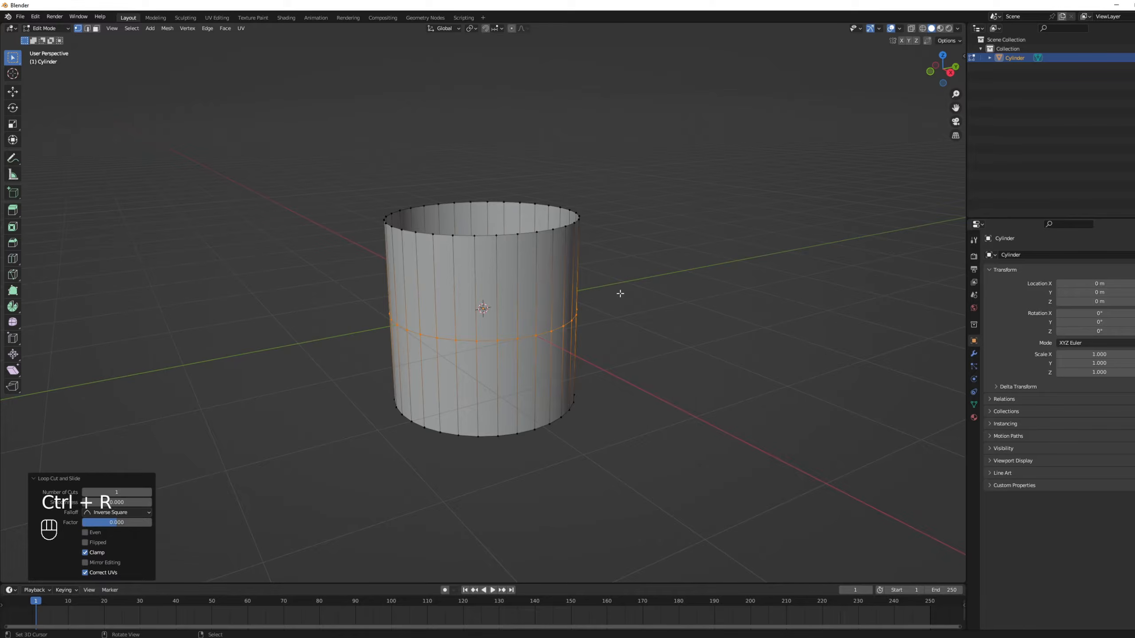
pyautogui.press('s')
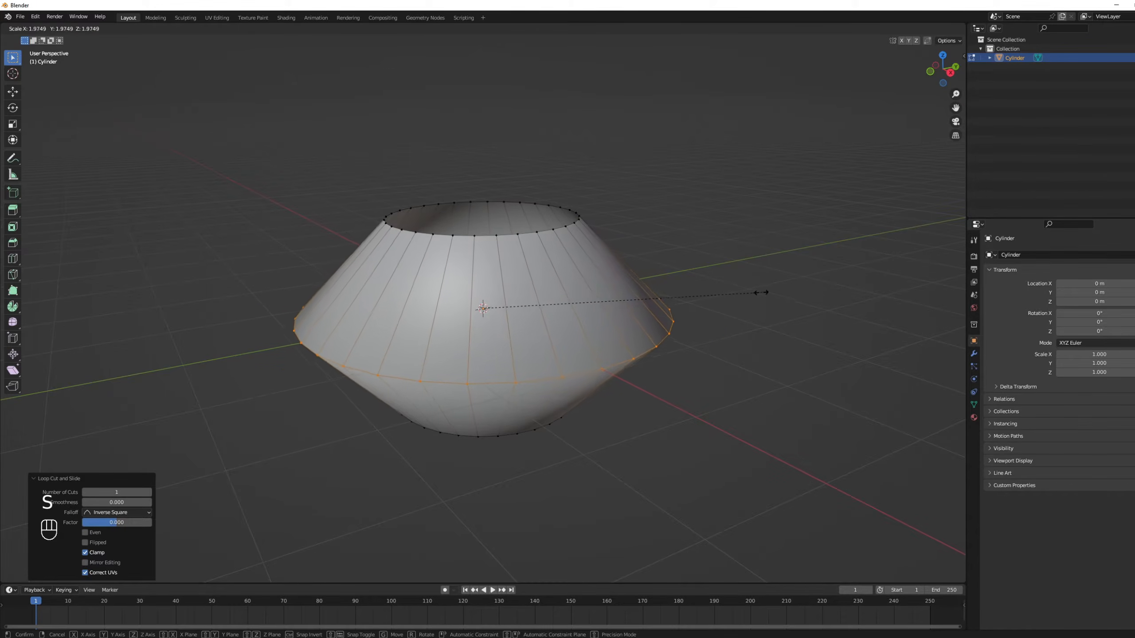
pyautogui.click(737, 294)
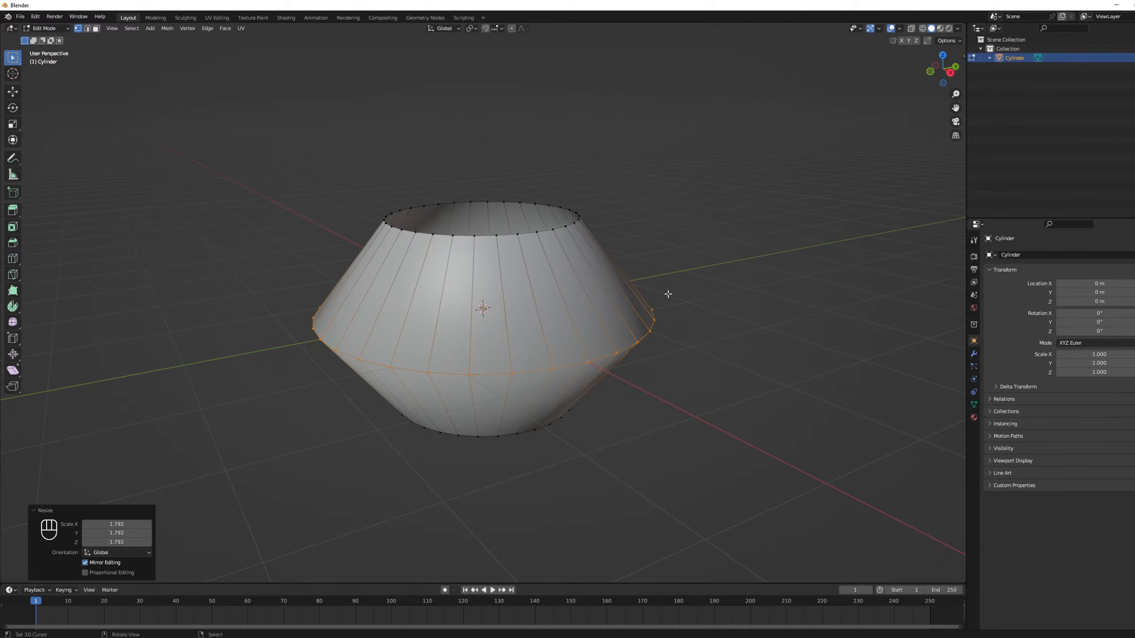
# Select the upper and lower open edge loops and scale them along Z to about 0.196
pyautogui.press('a')
pyautogui.keyDown('alt'); pyautogui.keyDown('shift'); pyautogui.click(511, 235); pyautogui.keyUp('shift'); pyautogui.keyUp('alt')
pyautogui.moveTo(511, 235); pyautogui.dragTo(610, 291, button='middle')
pyautogui.keyDown('alt'); pyautogui.keyDown('shift'); pyautogui.click(509, 420); pyautogui.keyUp('shift'); pyautogui.keyUp('alt')
pyautogui.press('s')
pyautogui.press('z')
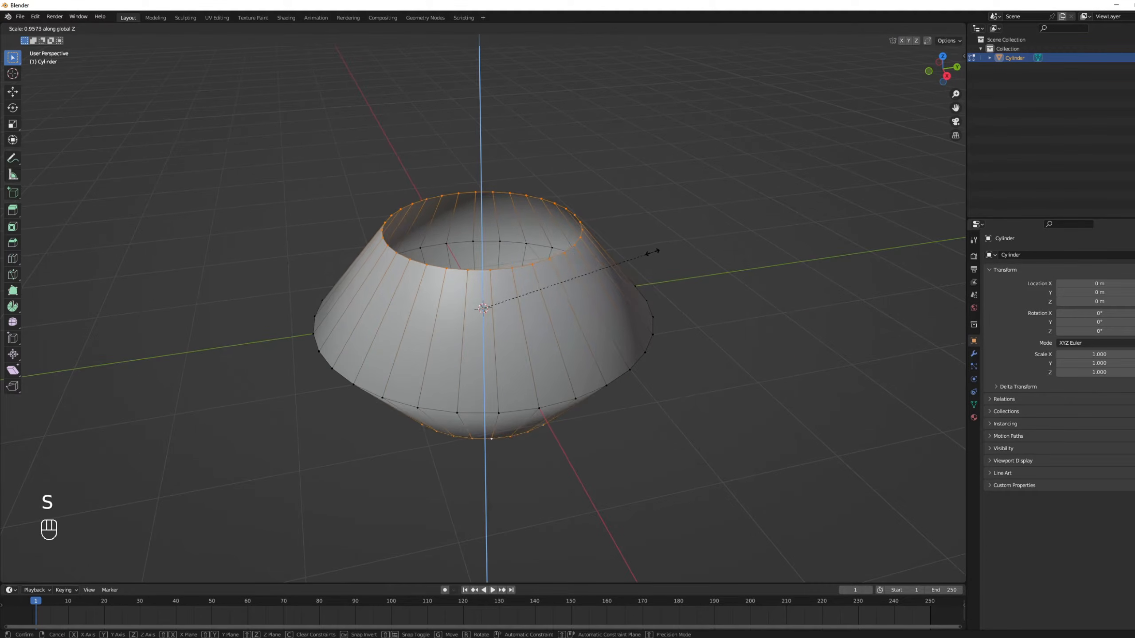
pyautogui.click(519, 287)
# Scale the two selected rim loops uniformly by about 1.48 to narrow the band into a ring
pyautogui.moveTo(519, 286); pyautogui.dragTo(589, 291, button='middle')
pyautogui.press('s')
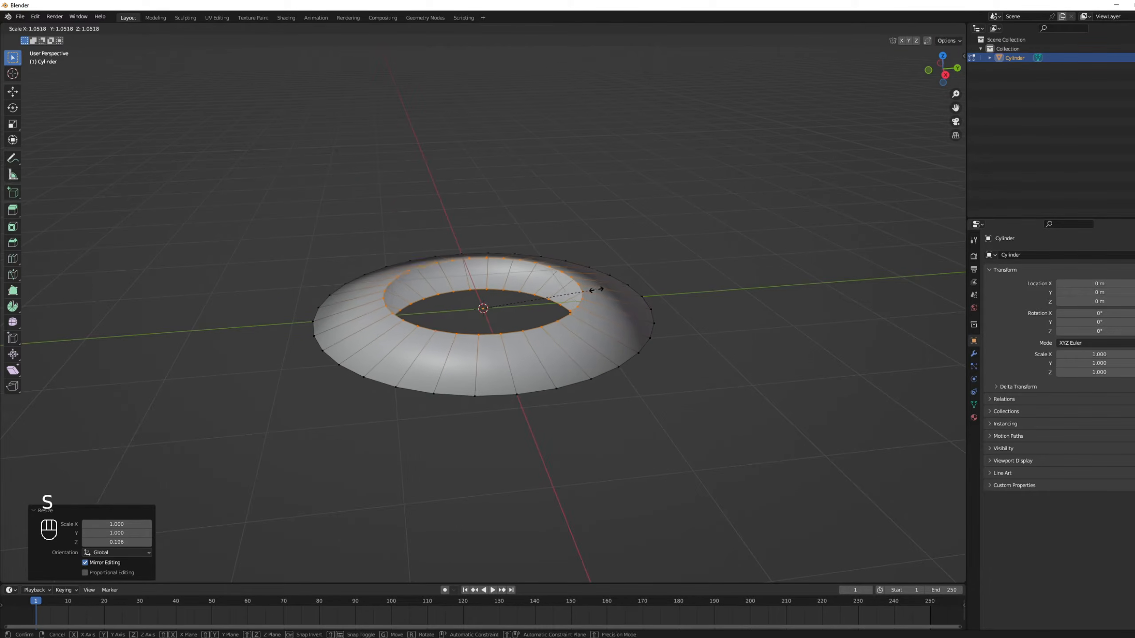
pyautogui.click(640, 285)
pyautogui.moveTo(640, 285); pyautogui.dragTo(584, 354, button='middle')
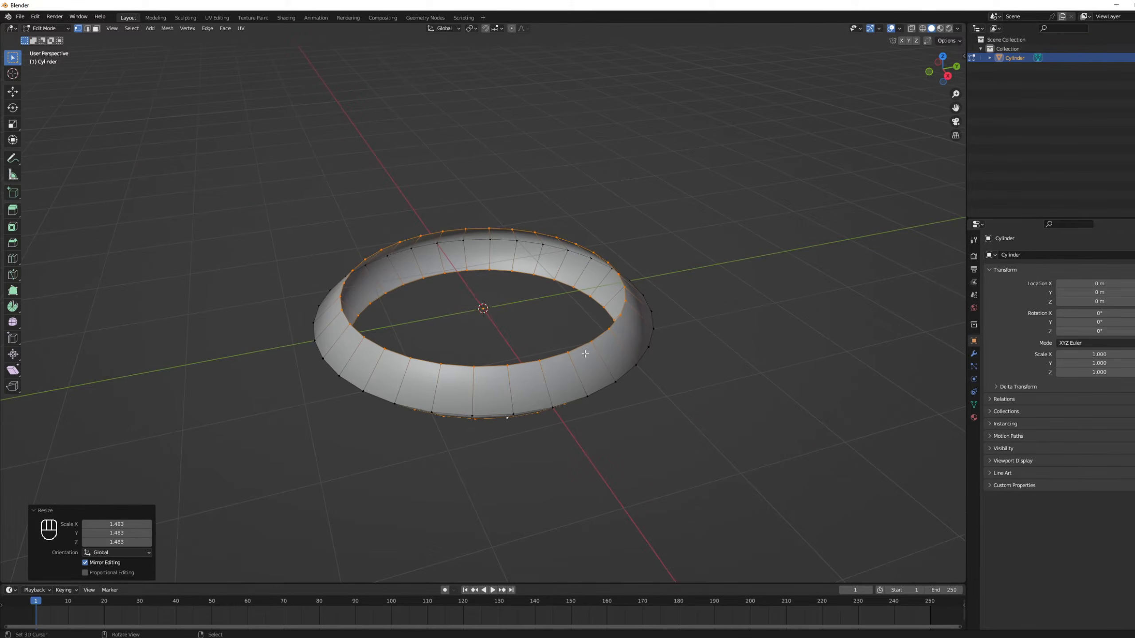
# In wireframe top view, select the ring's +X half plus the vertices just past the Y axis and delete them, leaving an arc
pyautogui.press('KP_7')
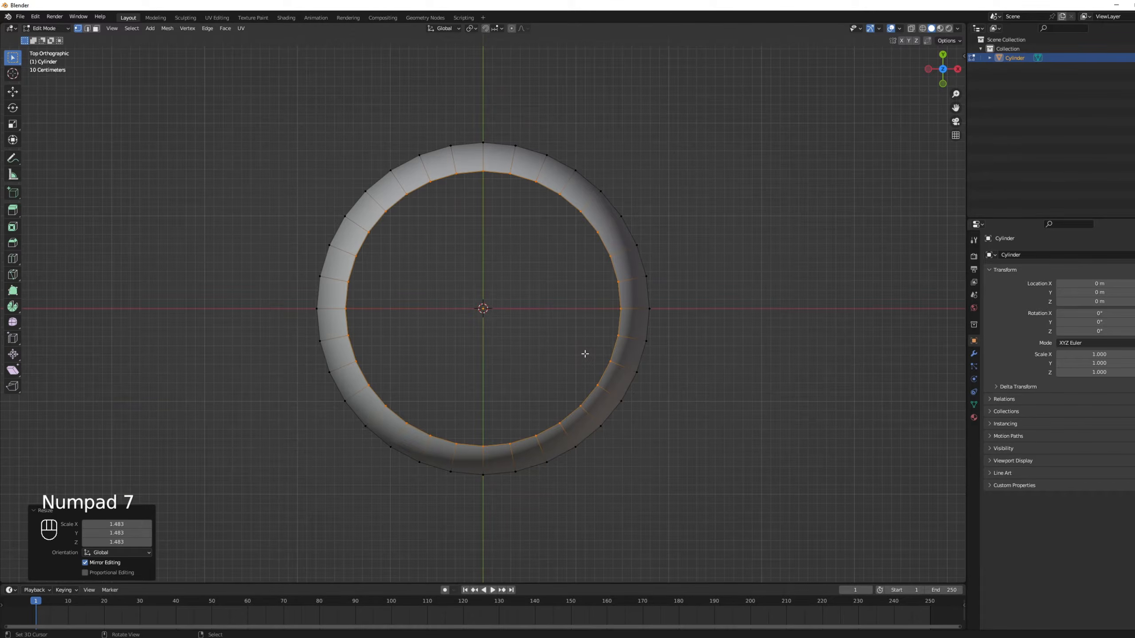
pyautogui.press('Tab')
pyautogui.press('Tab')
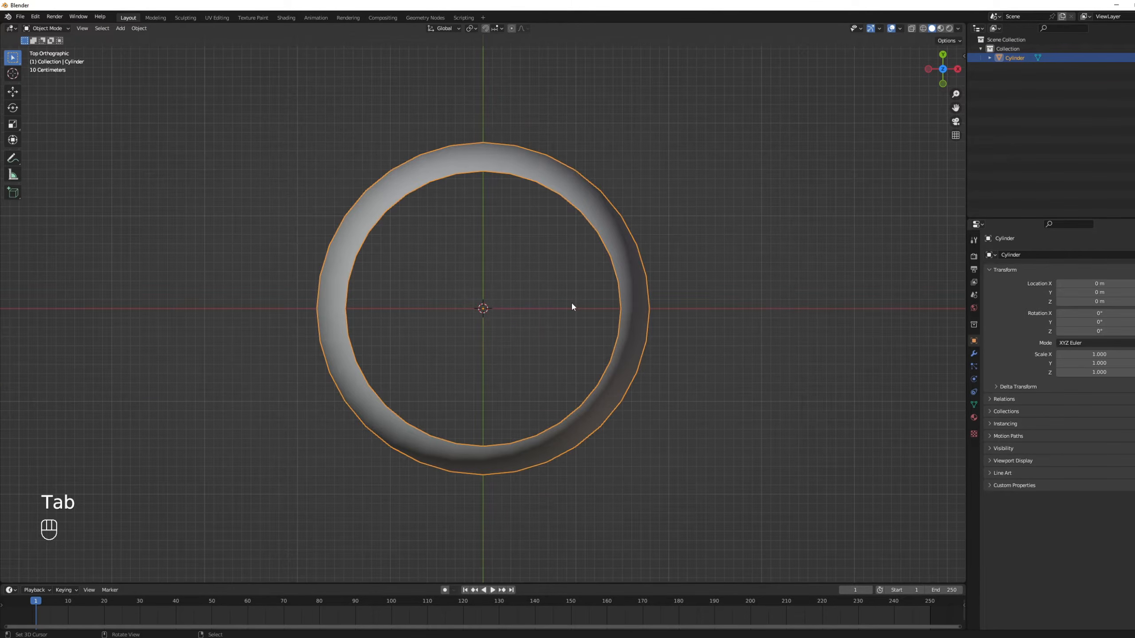
pyautogui.press('a')
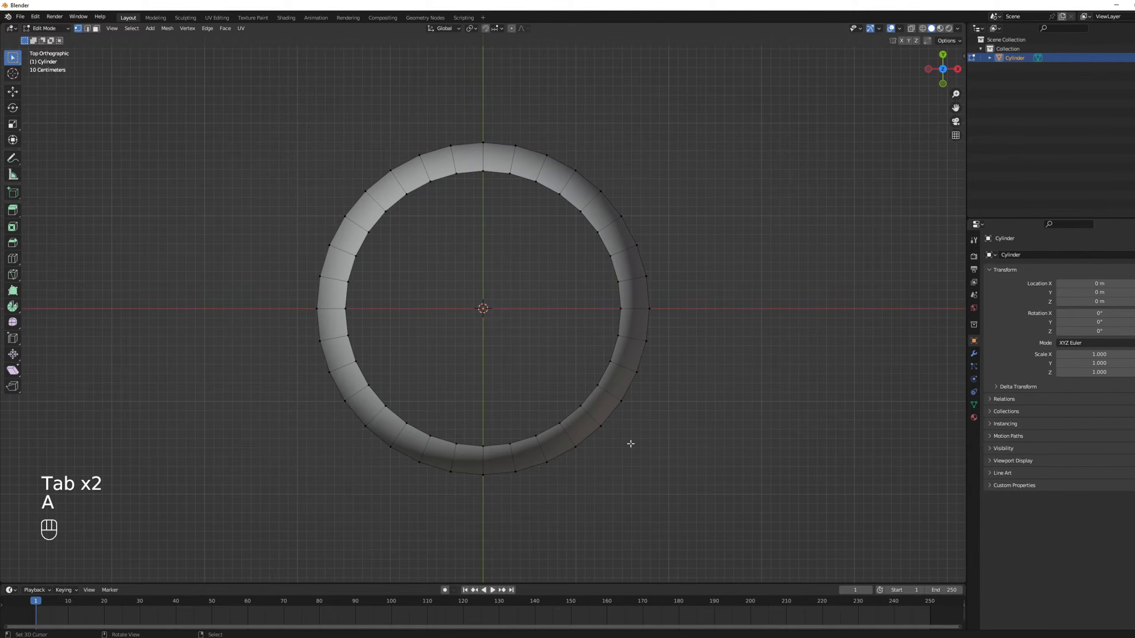
pyautogui.press('z')
pyautogui.press('b')
pyautogui.moveTo(677, 488); pyautogui.dragTo(469, 140)
pyautogui.press('b')
pyautogui.moveTo(491, 477); pyautogui.dragTo(441, 405)
pyautogui.press('b')
pyautogui.moveTo(514, 265); pyautogui.dragTo(440, 138)
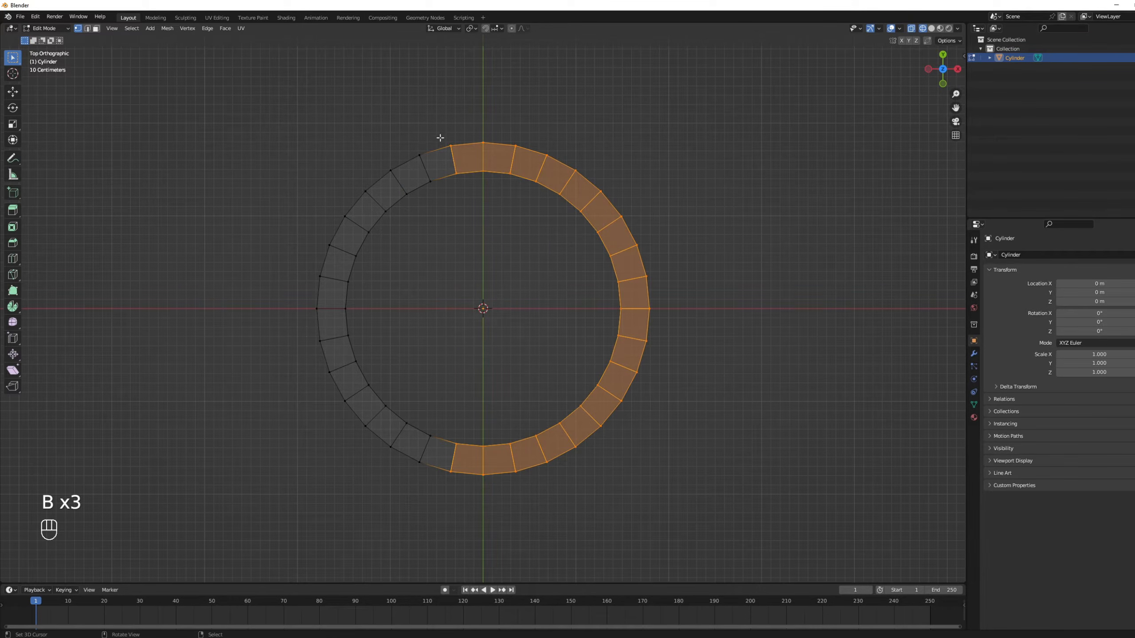
pyautogui.press('Delete')
pyautogui.click(441, 257)
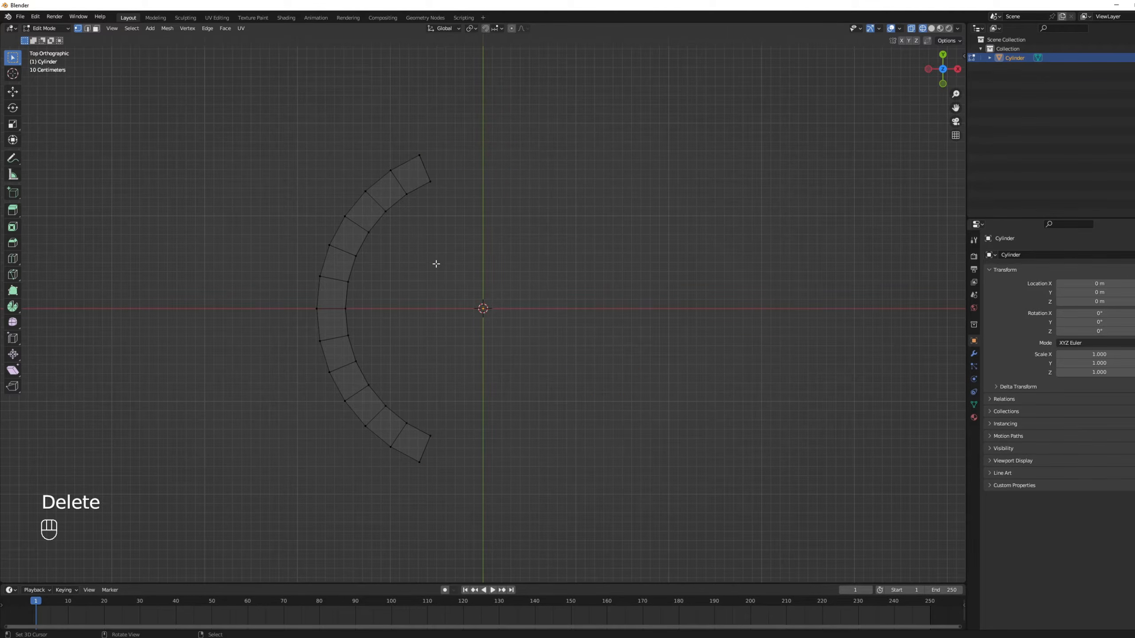
# Return to Object Mode with solid shading, split the viewport and change the new area to the UV Editor
pyautogui.press('Tab')
pyautogui.moveTo(422, 280)
pyautogui.mouseDown(button='middle')
pyautogui.moveTo(438, 254)
pyautogui.moveTo(447, 267)
pyautogui.moveTo(518, 265)
pyautogui.moveTo(519, 285)
pyautogui.moveTo(442, 291)
pyautogui.moveTo(438, 350)
pyautogui.moveTo(450, 323)
pyautogui.mouseUp(button='middle')
pyautogui.press('z')
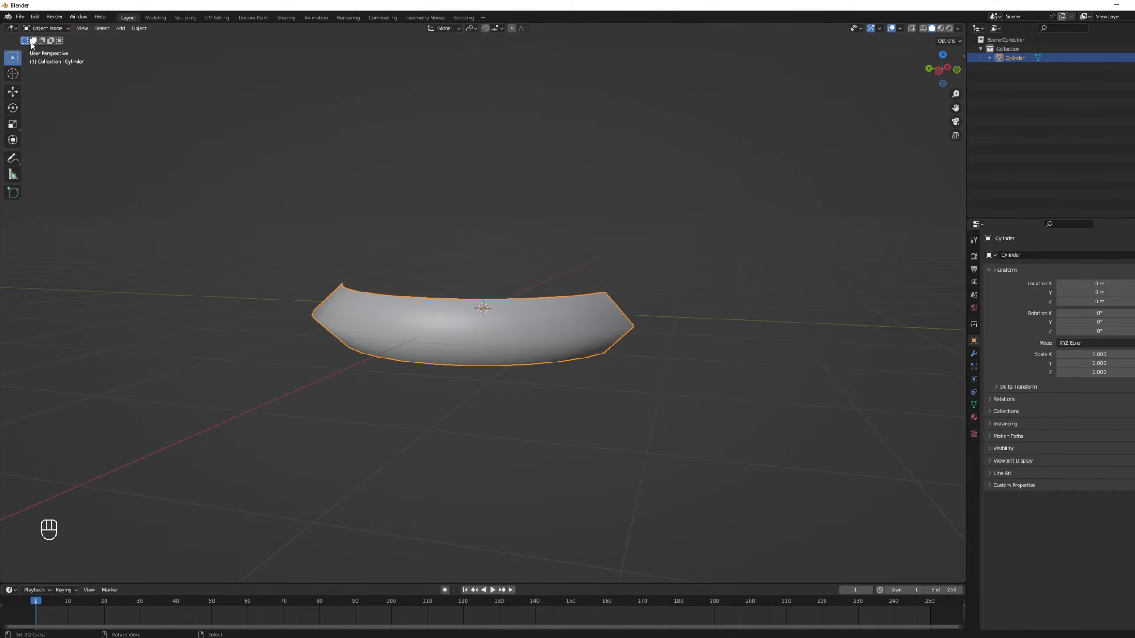
pyautogui.moveTo(2, 36); pyautogui.dragTo(333, 42)
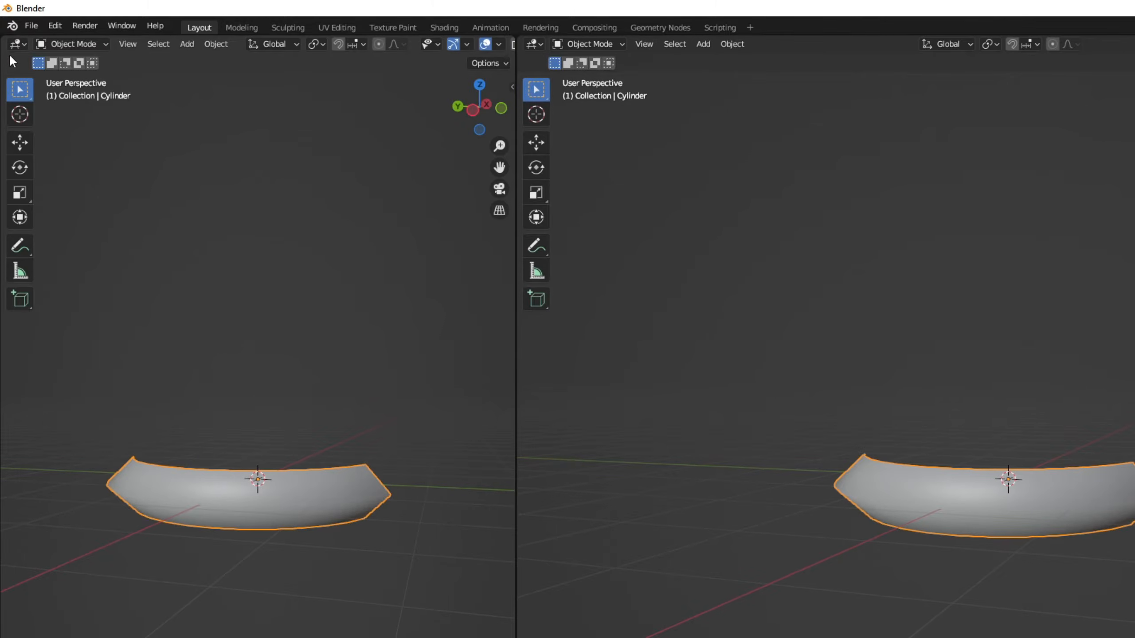
pyautogui.click(17, 44)
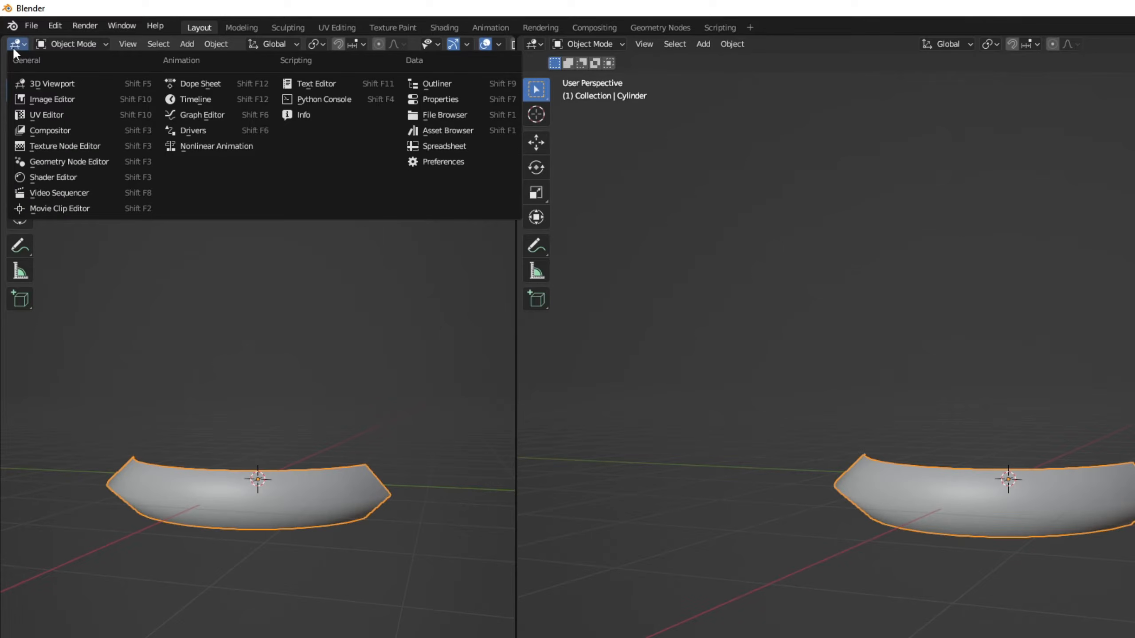
pyautogui.click(39, 114)
# Turn on UV sync selection in Edit Mode and select the middle row of UV vertices to check it on the mesh
pyautogui.press('Tab')
pyautogui.press('a')
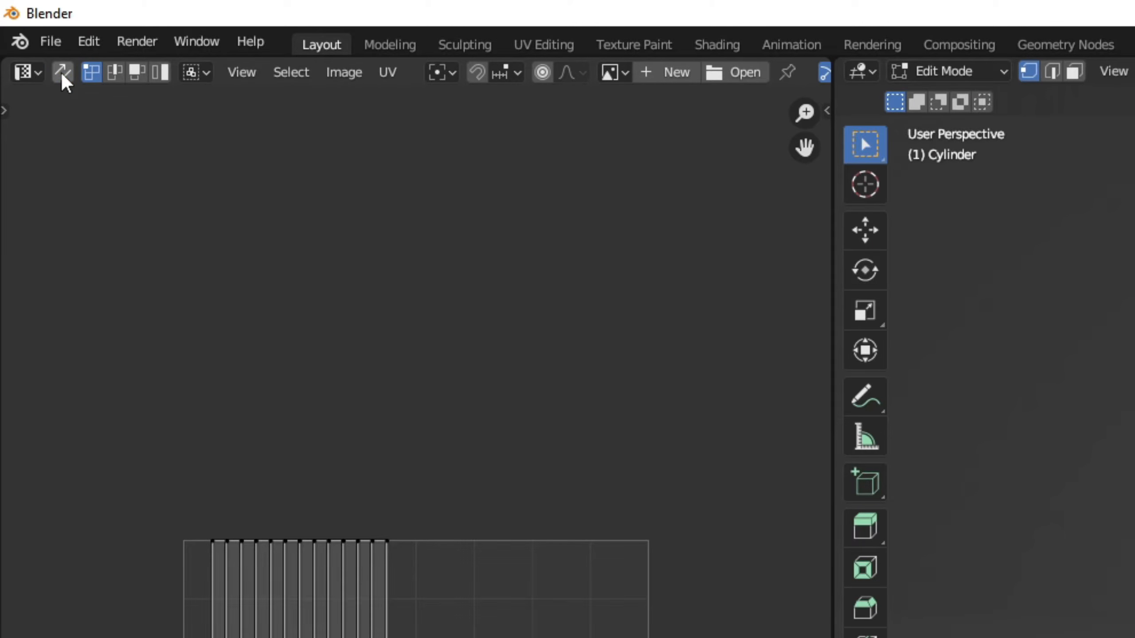
pyautogui.click(62, 72)
pyautogui.press('a')
pyautogui.press('a')
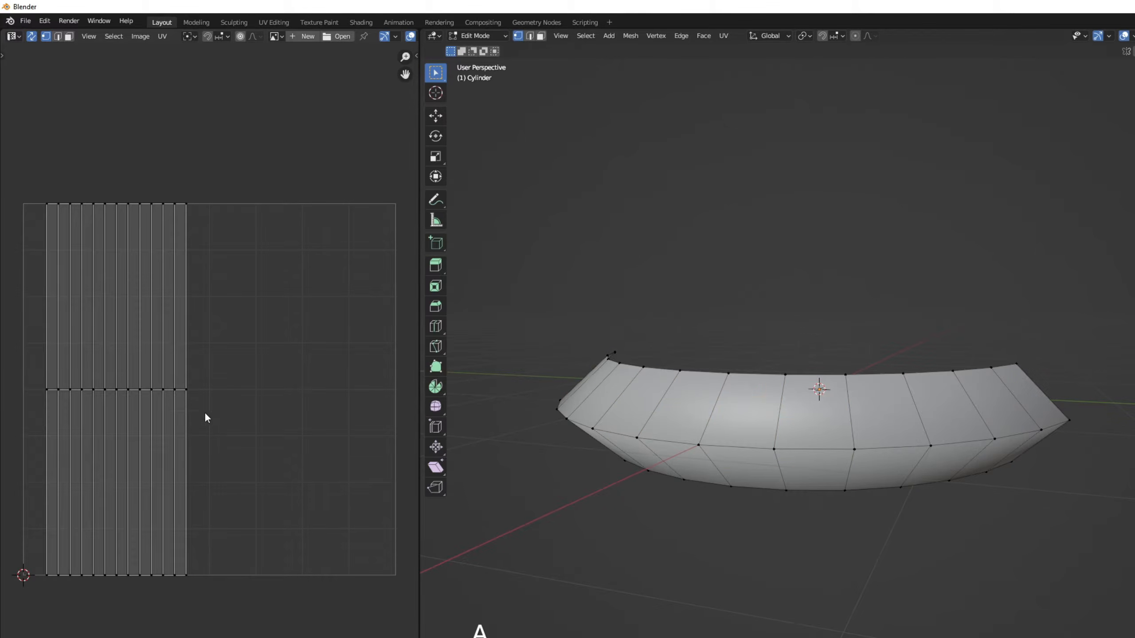
pyautogui.press('b')
pyautogui.moveTo(223, 417); pyautogui.dragTo(2, 356)
pyautogui.moveTo(817, 468); pyautogui.dragTo(849, 477, button='middle')
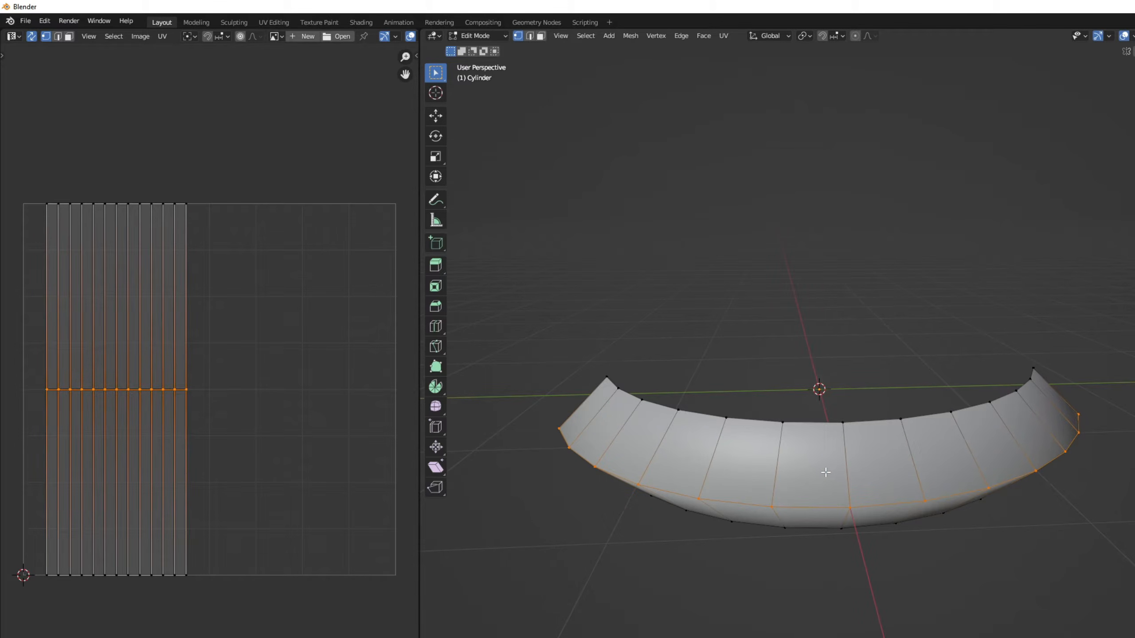
pyautogui.moveTo(753, 481); pyautogui.dragTo(575, 425, button='middle')
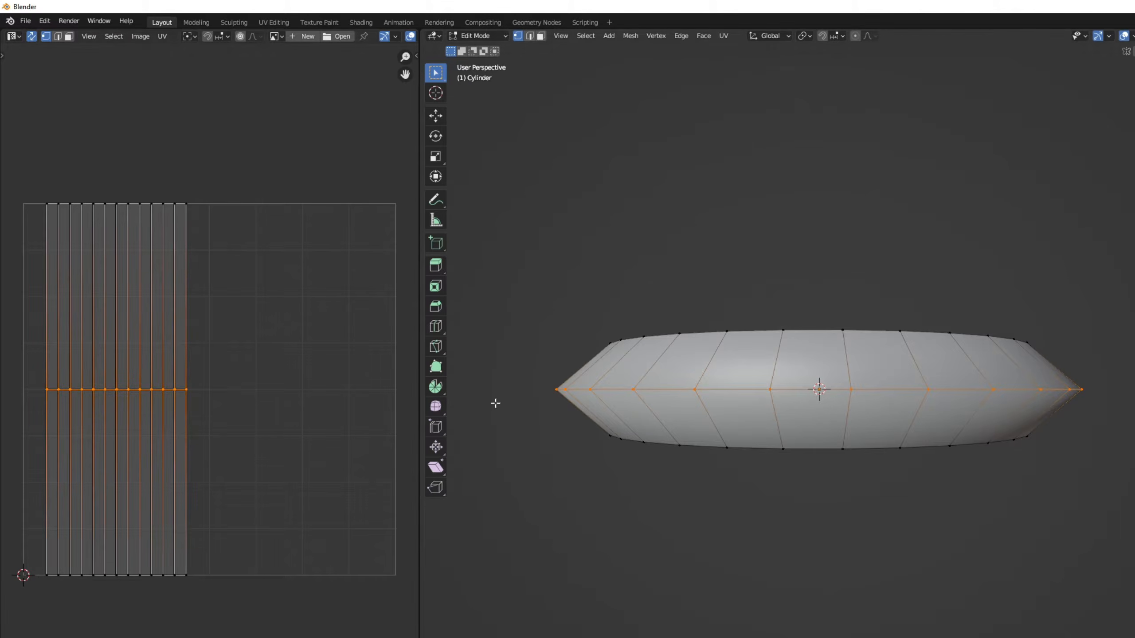
# Select all UVs of the arc and rotate them by 90 degrees
pyautogui.press('a')
pyautogui.write('ar')
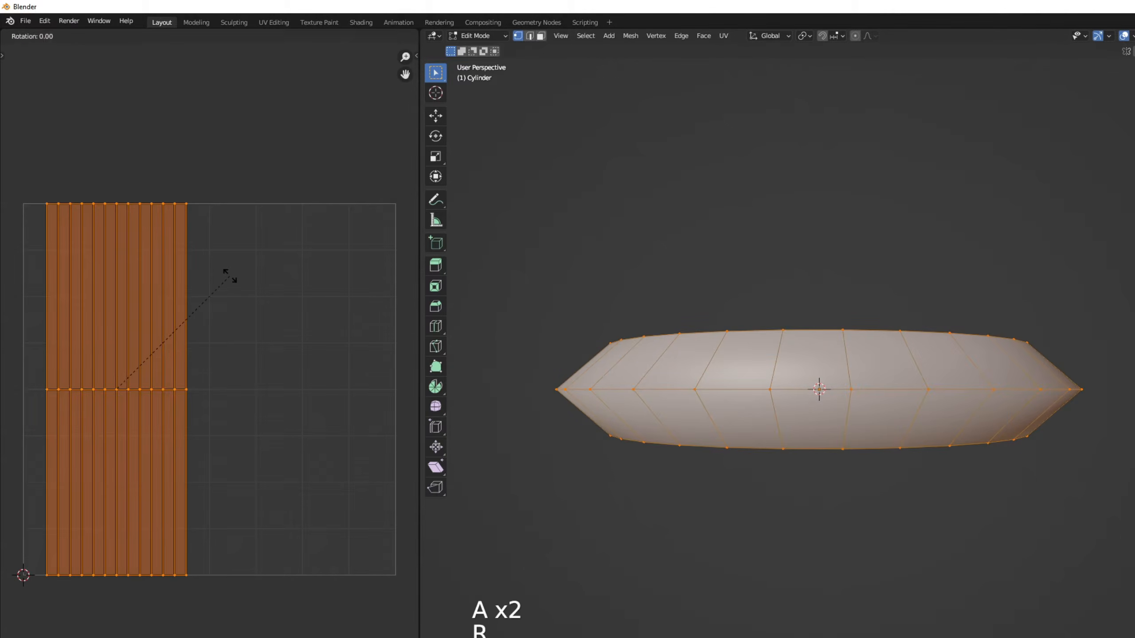
pyautogui.write('90')
pyautogui.press('Return')
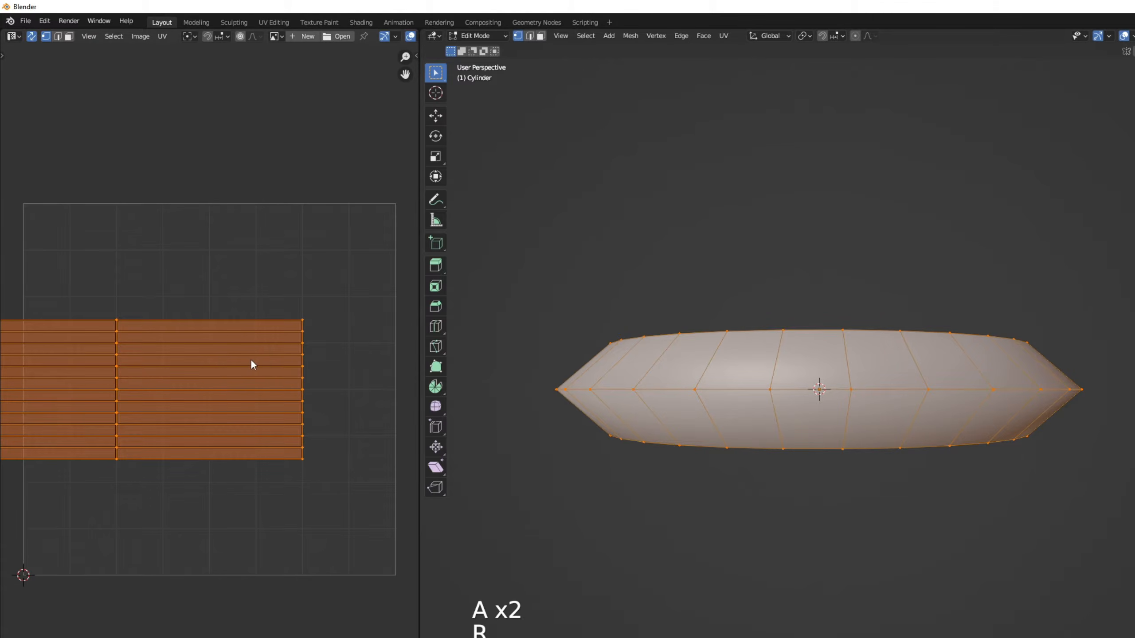
# Enable Constrain to Image Bounds and move the rotated UVs horizontally to span the full width of the UV square
pyautogui.click(162, 37)
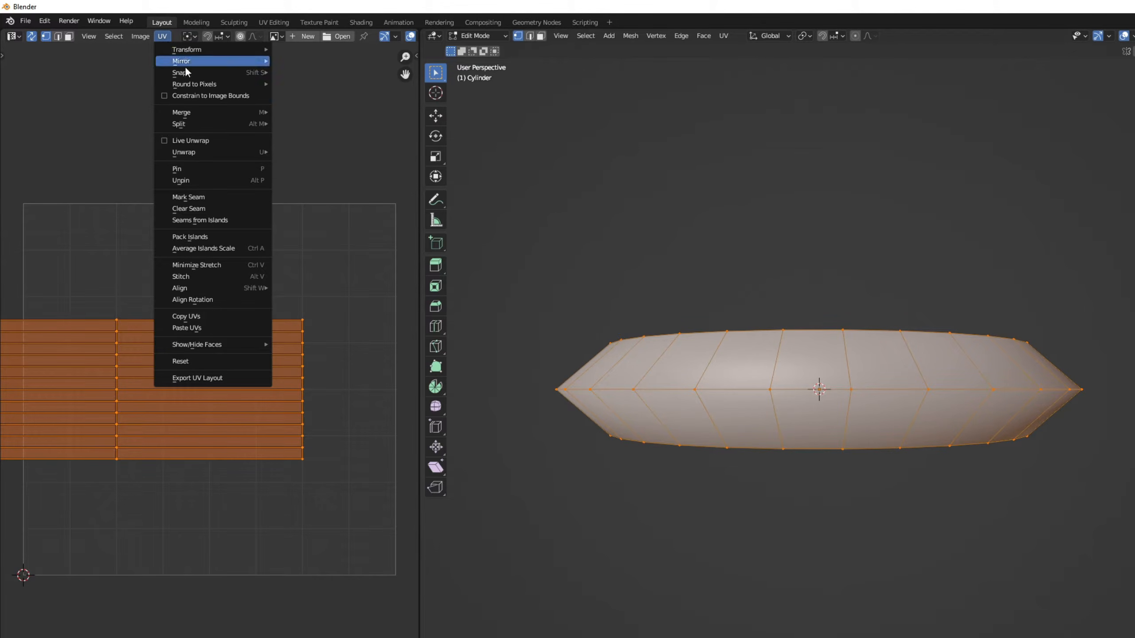
pyautogui.click(171, 95)
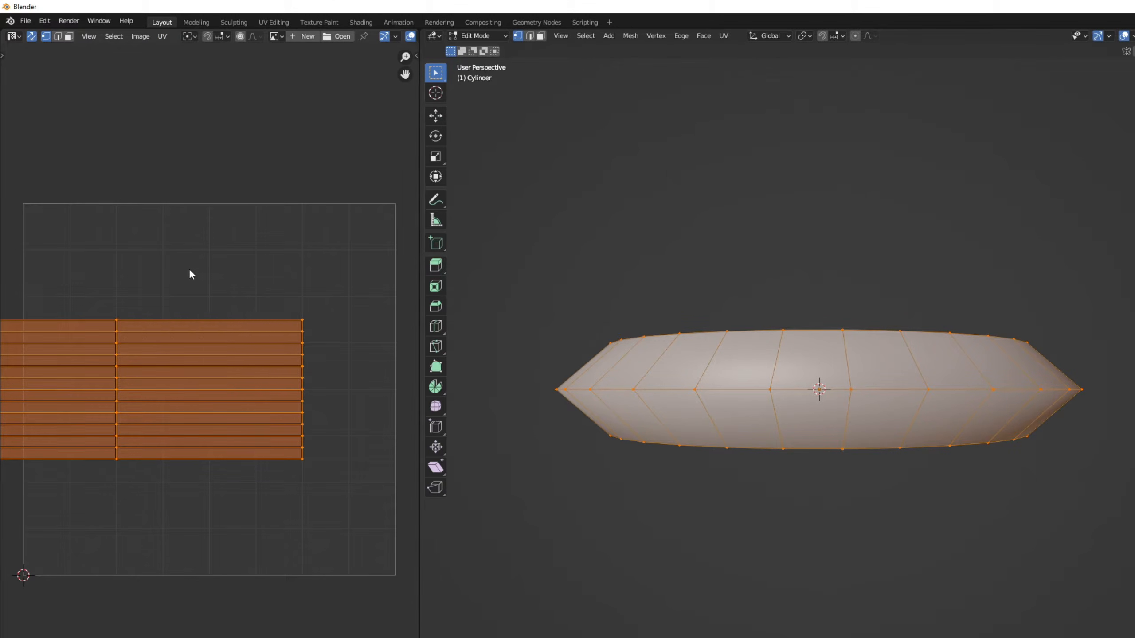
pyautogui.press('g')
pyautogui.click(282, 270)
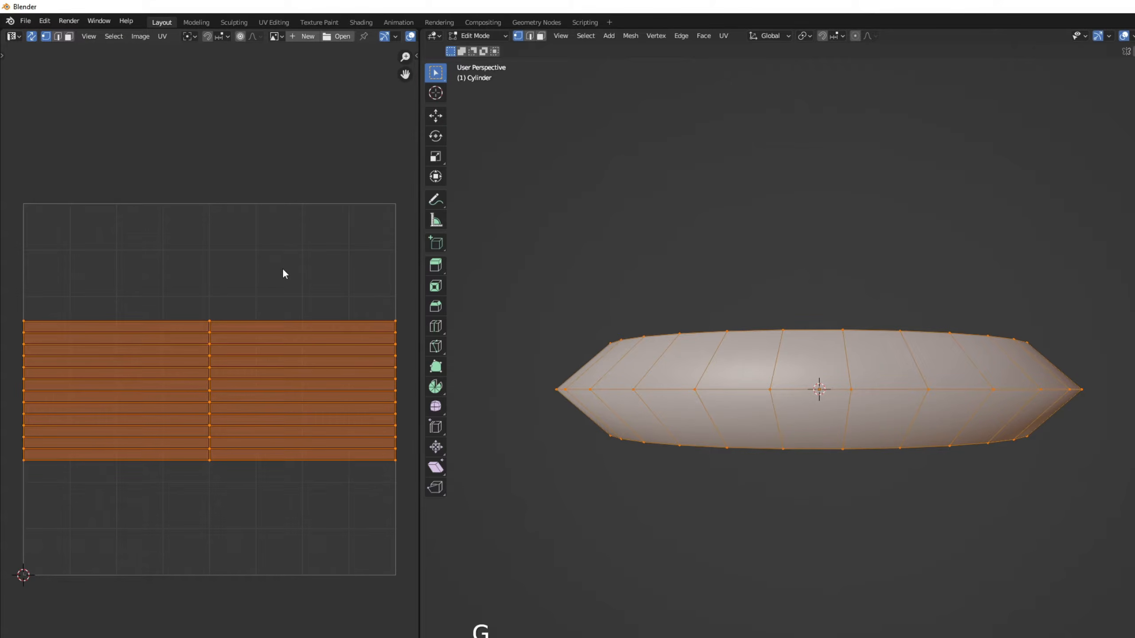
# Scale the UVs along Y until they fill nearly the whole height of the UV square
pyautogui.press('s')
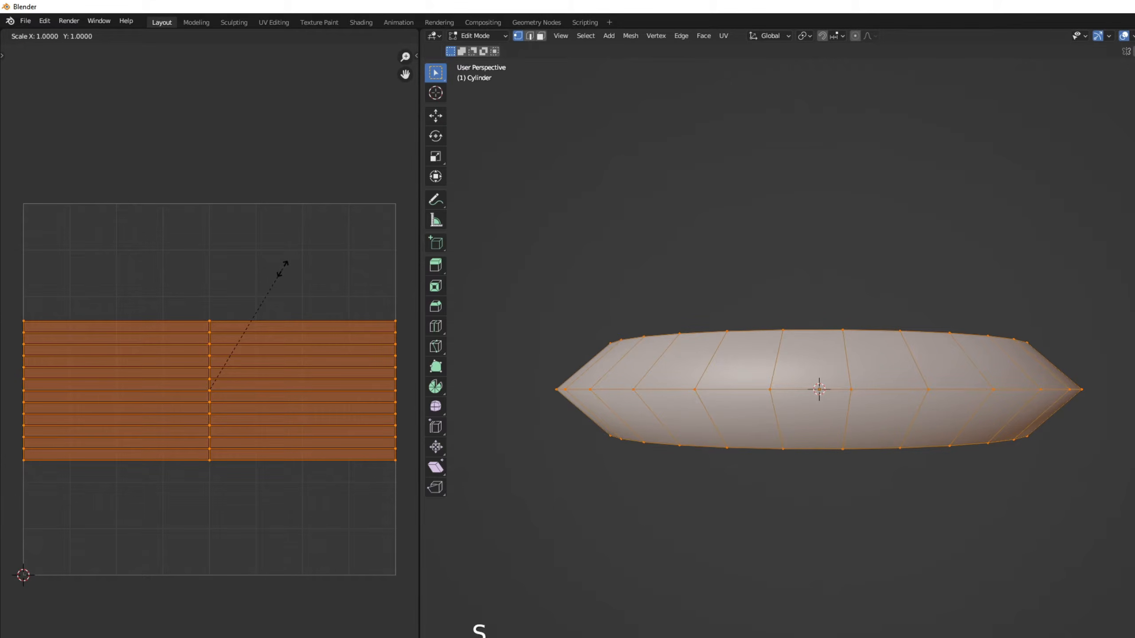
pyautogui.press('y')
pyautogui.click(329, 413)
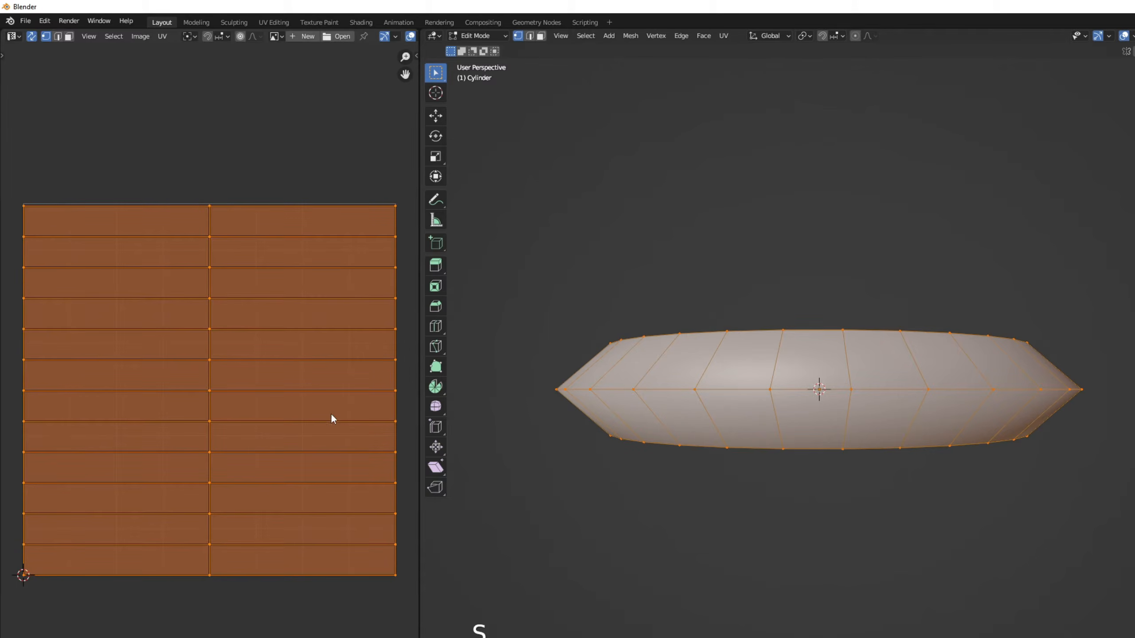
pyautogui.scroll(3, 207, 179)
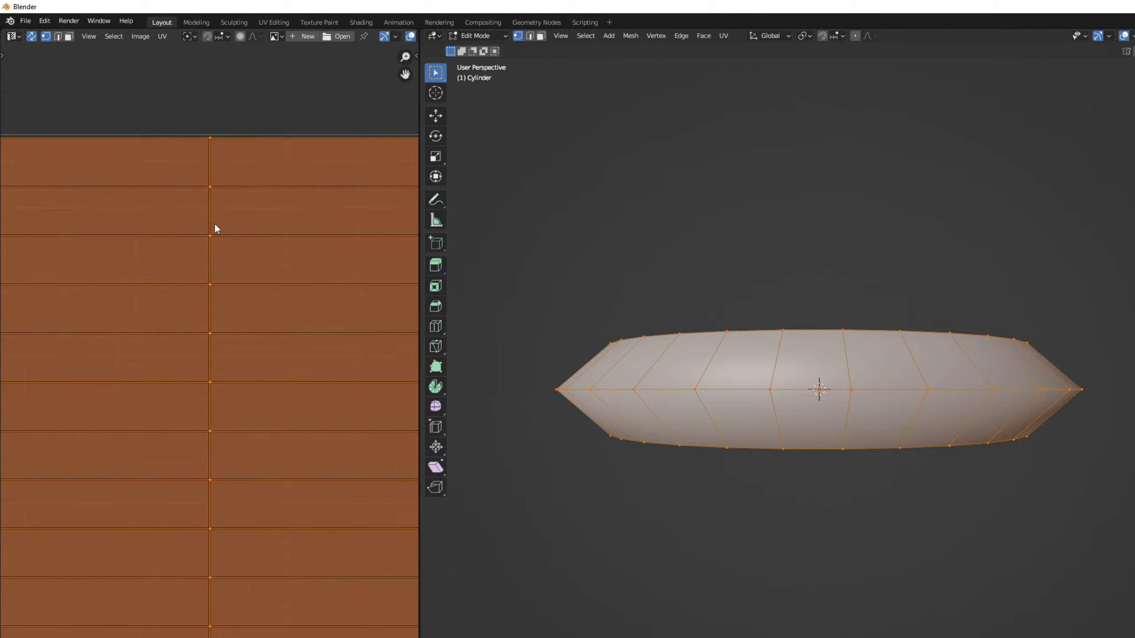
pyautogui.scroll(-3, 219, 226)
# Move the uppermost row of UV vertices up to the UV square's edge and return to Object Mode
pyautogui.press('a')
pyautogui.press('a')
pyautogui.press('b')
pyautogui.moveTo(370, 228); pyautogui.dragTo(49, 284)
pyautogui.press('g')
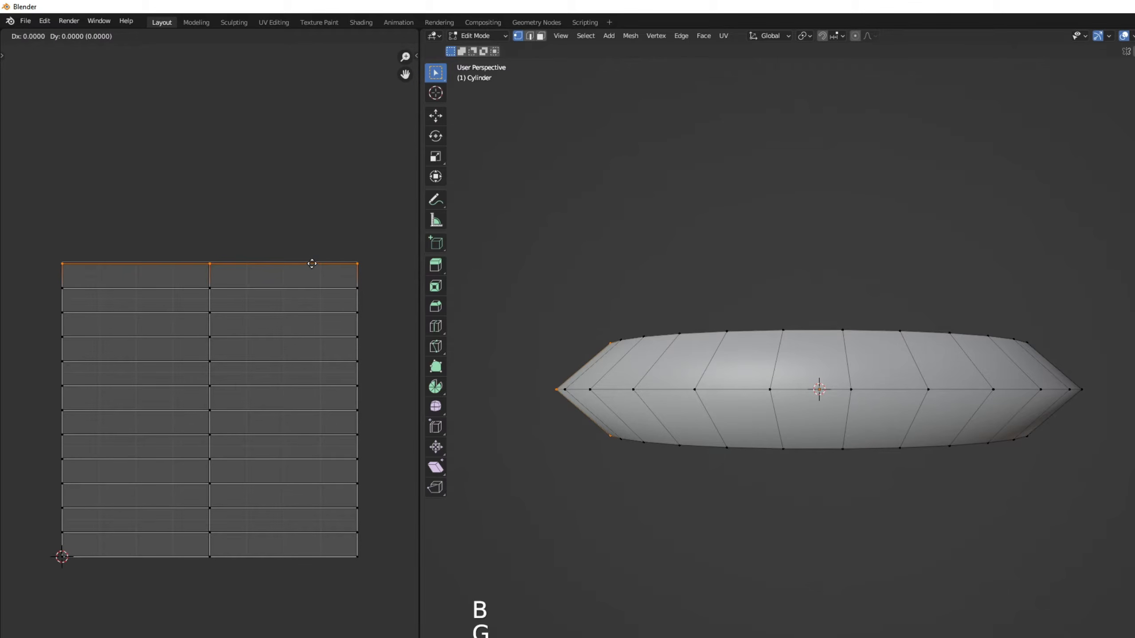
pyautogui.click(318, 209)
pyautogui.scroll(3, 332, 238)
pyautogui.press('a')
pyautogui.press('Tab')
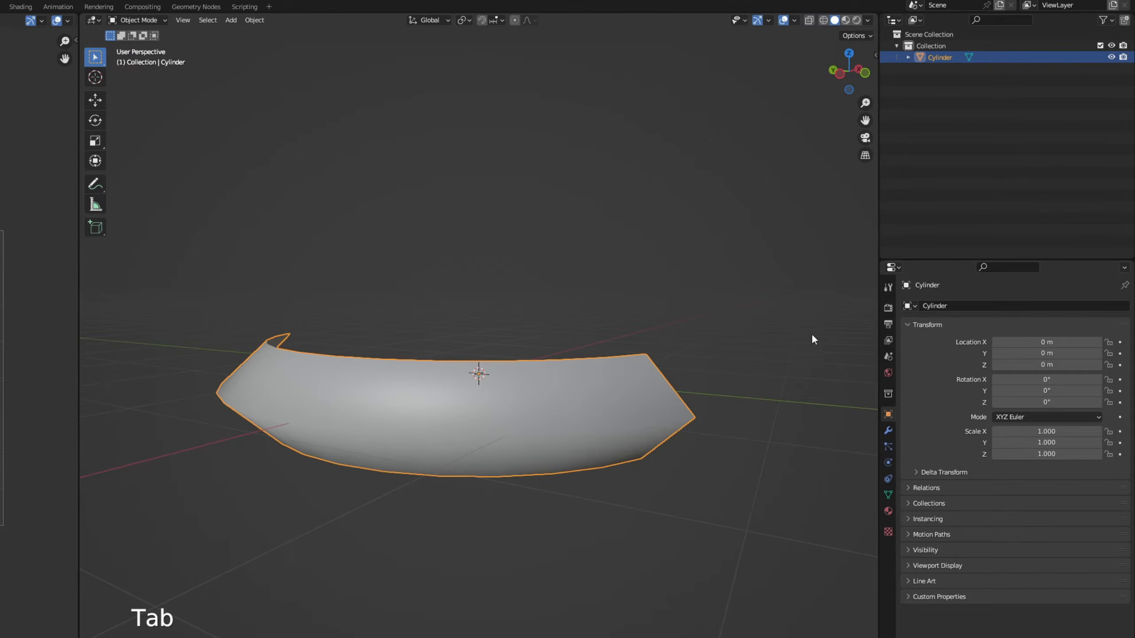
# Rename the cylinder object as ClawSlashTut01 and apply its Rotation & Scale
pyautogui.click(935, 306)
pyautogui.write('ClawSlashTut01')
pyautogui.press('Return')
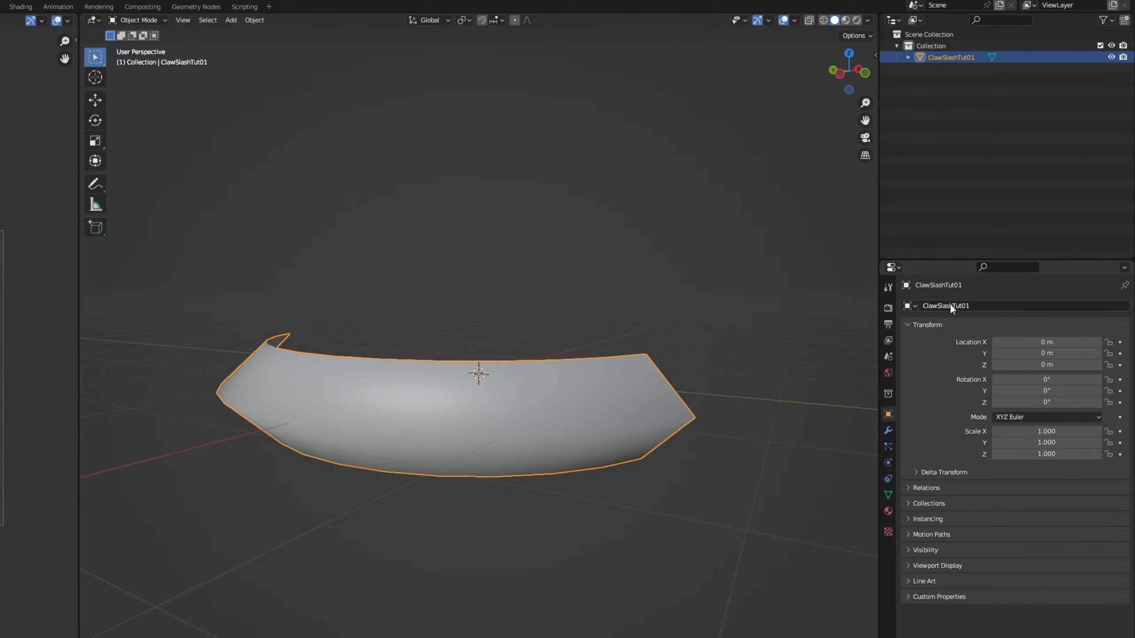
pyautogui.moveTo(536, 437); pyautogui.dragTo(449, 454, button='middle')
pyautogui.hotkey('ctrl', 'a')
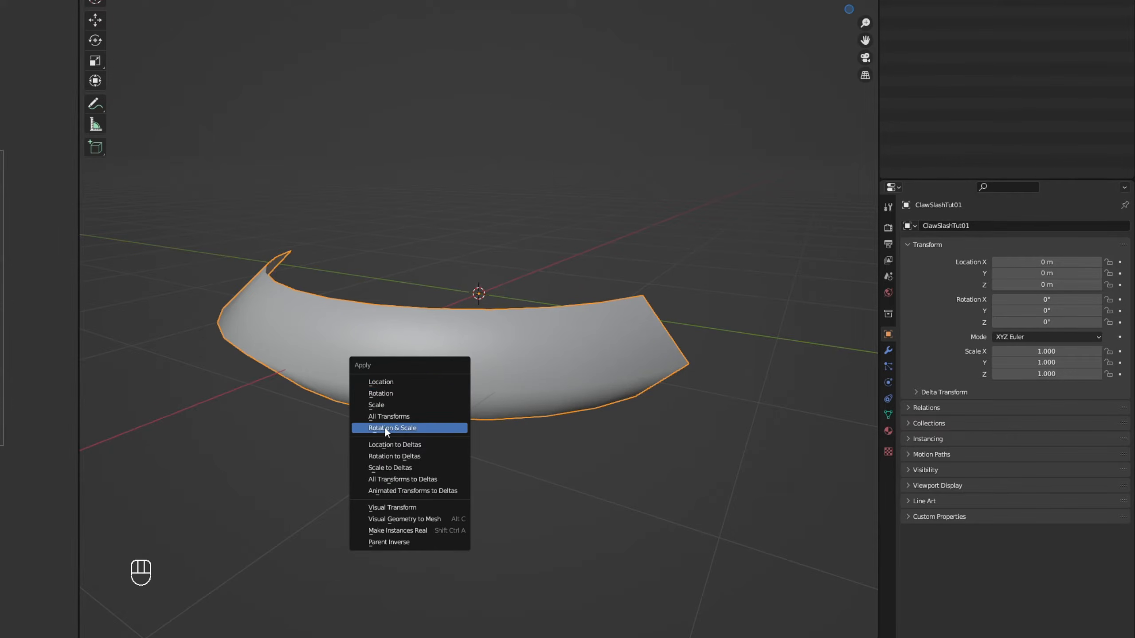
pyautogui.click(384, 427)
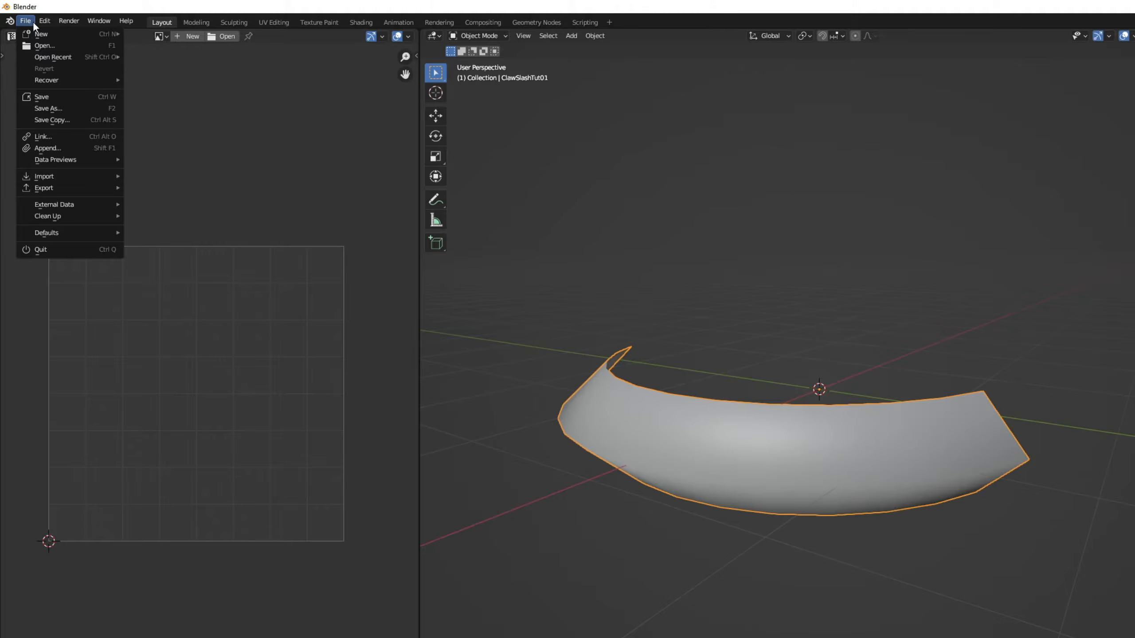
# Export the claw mesh to the Models folder as ClawMeshTut01.fbx, with Apply Scalings set to FBX All
pyautogui.moveTo(60, 191)
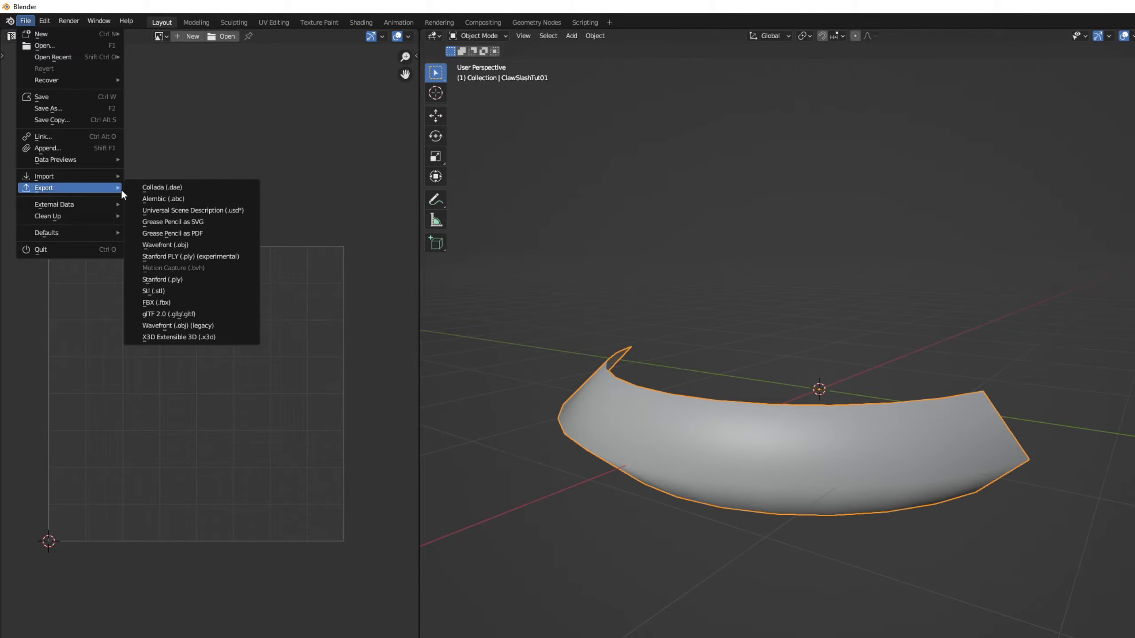
pyautogui.click(173, 304)
pyautogui.click(596, 563)
pyautogui.write('ClawMeshTut01.fbx')
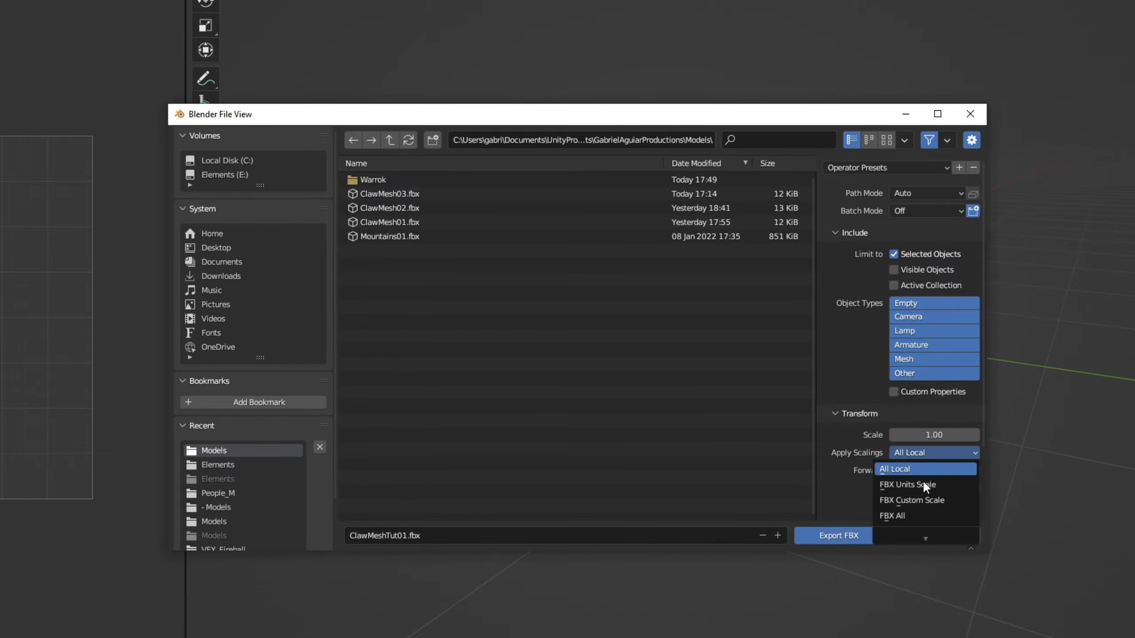
pyautogui.click(912, 516)
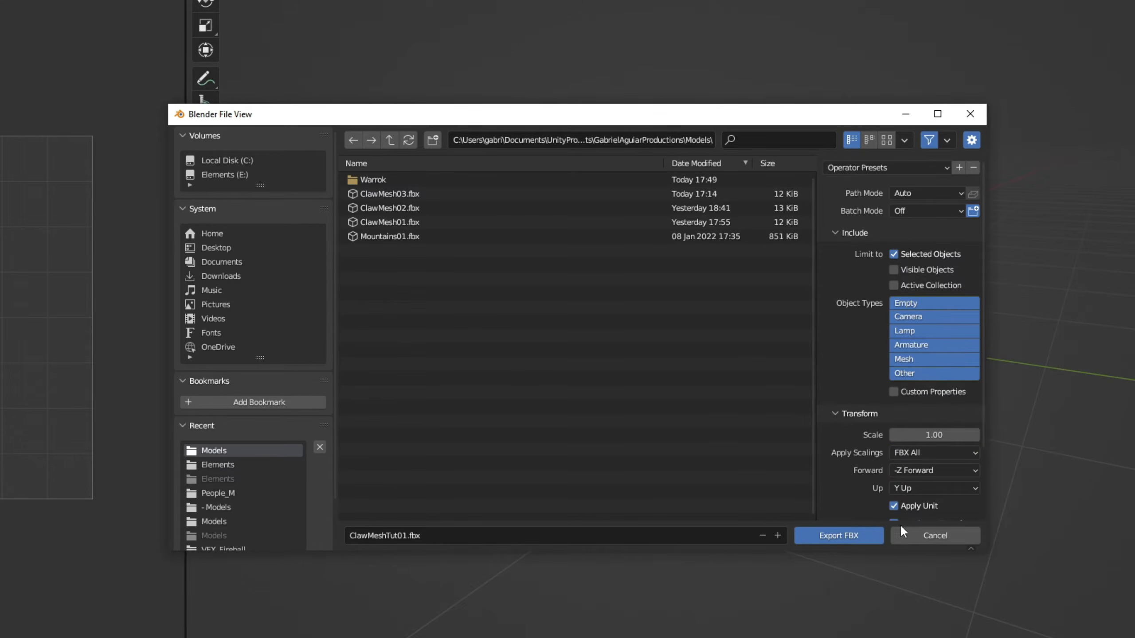
pyautogui.click(854, 536)
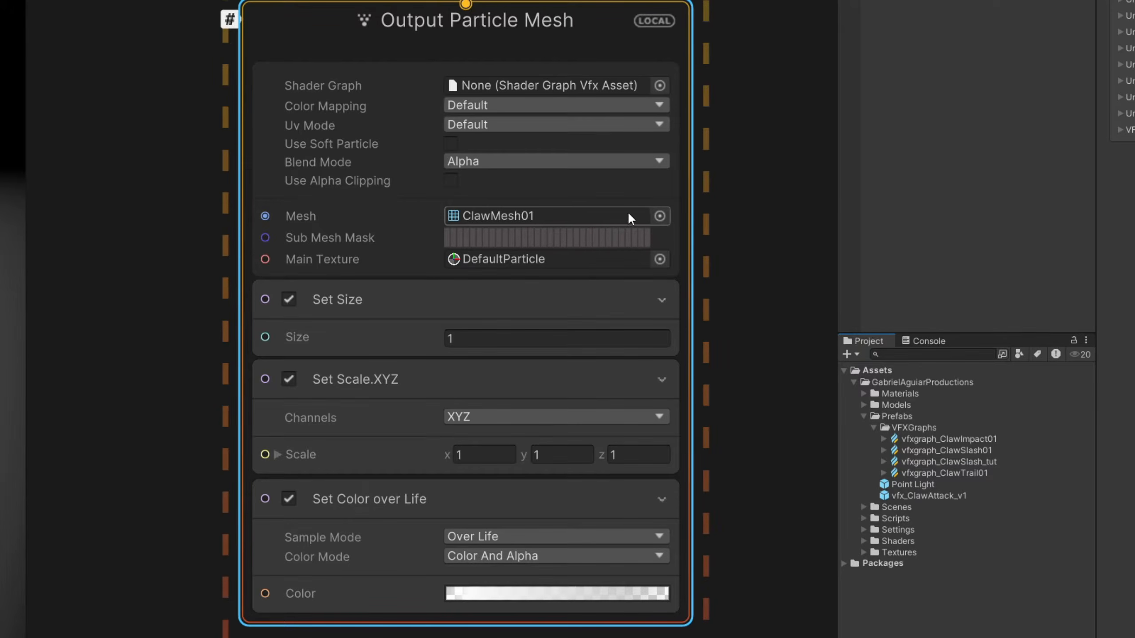
# Switch to Unity, assign the ClawSlashTut01 mesh to Output Particle Mesh, and replay the effect several times in the scene
pyautogui.click(659, 216)
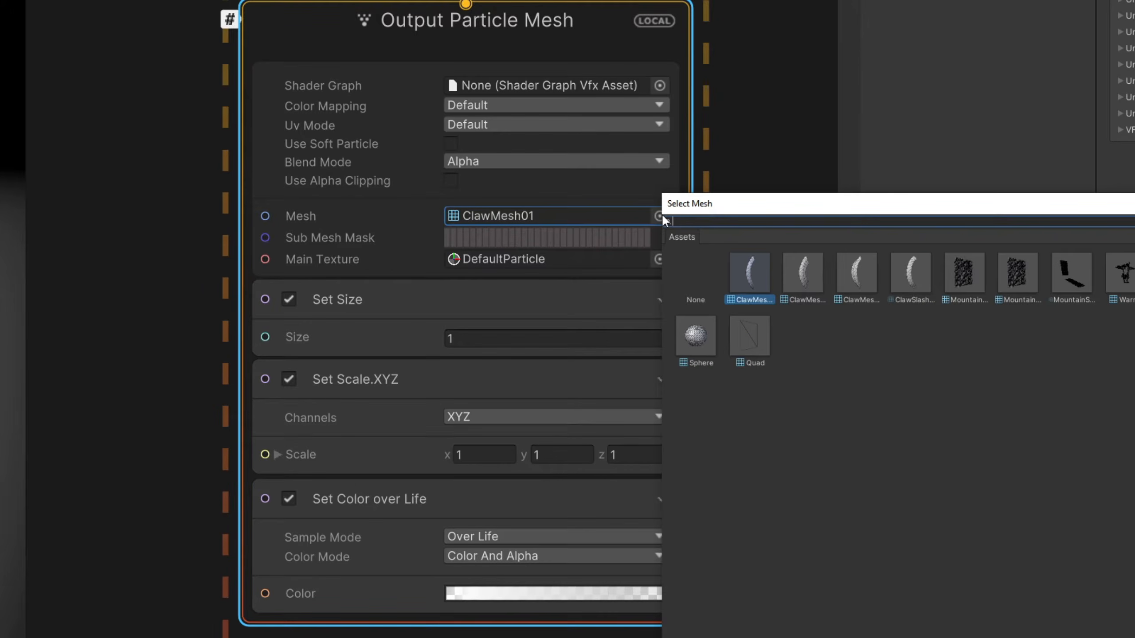
pyautogui.doubleClick(909, 270)
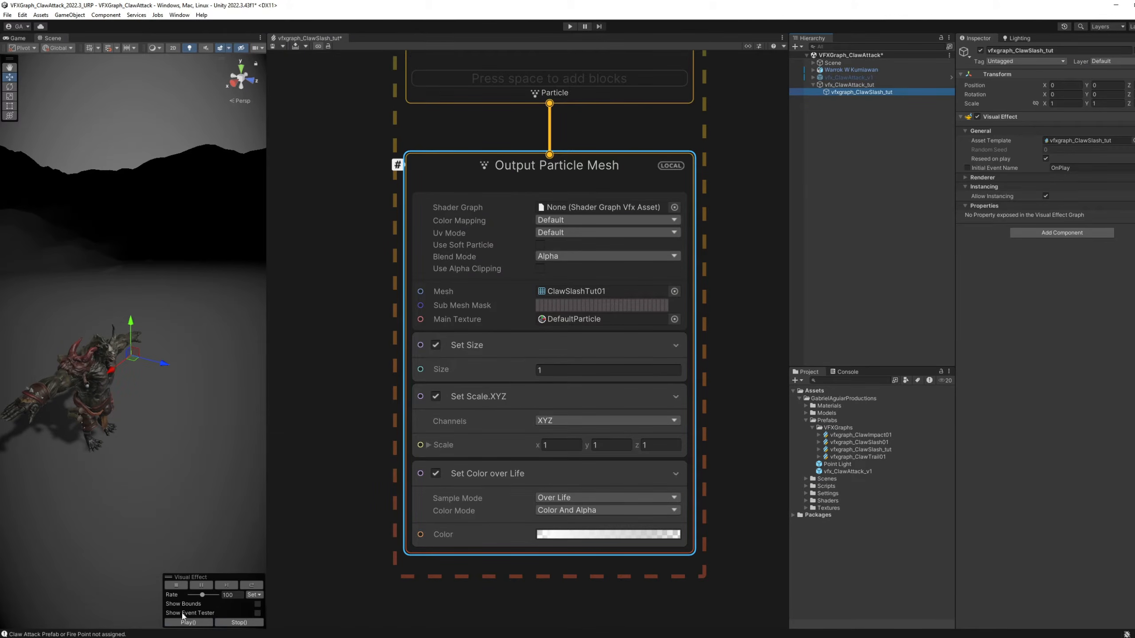
pyautogui.click(185, 622)
pyautogui.moveTo(171, 488); pyautogui.dragTo(151, 466, button='right')
pyautogui.press('s')
pyautogui.click(188, 622)
pyautogui.click(194, 623)
pyautogui.click(192, 623)
pyautogui.click(190, 623)
pyautogui.click(190, 625)
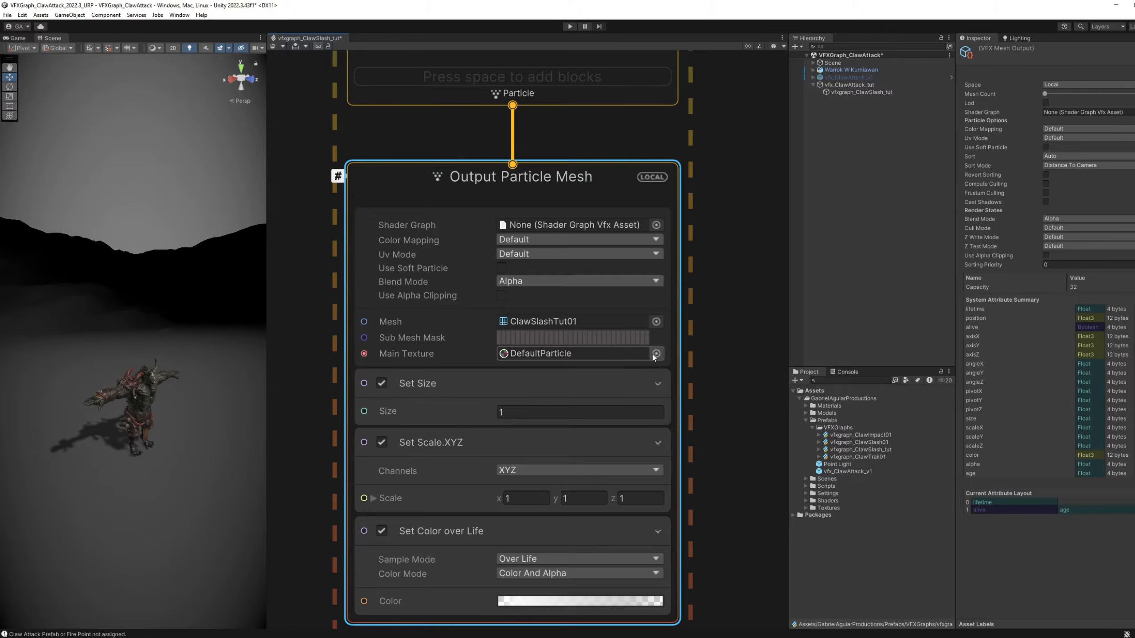
# Set the Main Texture of Output Particle Mesh to Default-Particle and replay vfxgraph_ClawSlash_tut
pyautogui.click(656, 354)
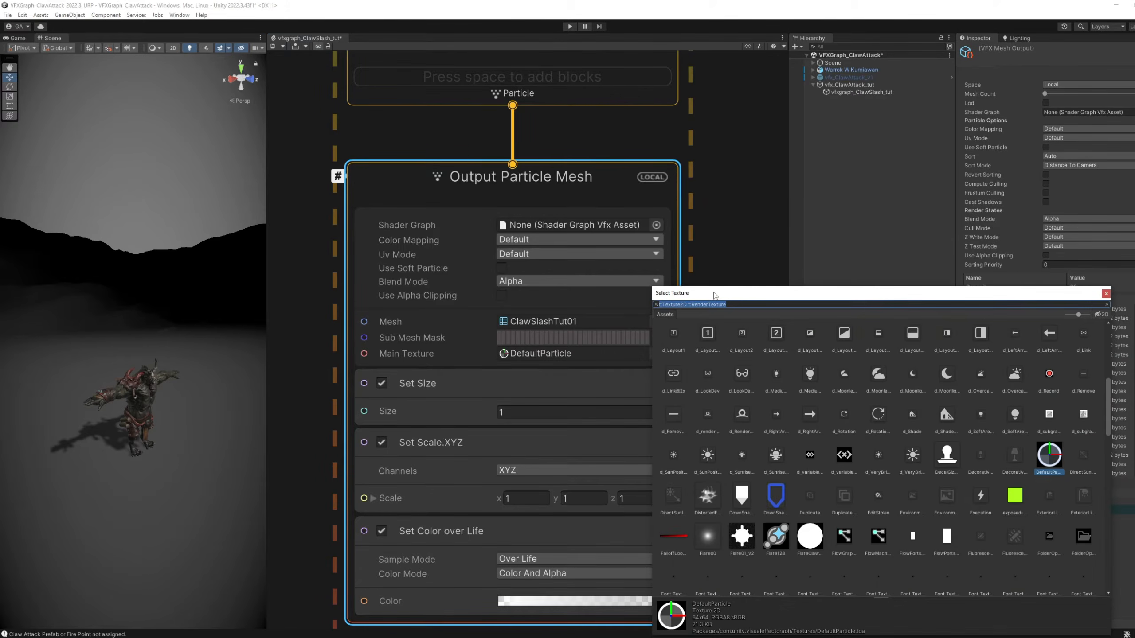
pyautogui.click(704, 360)
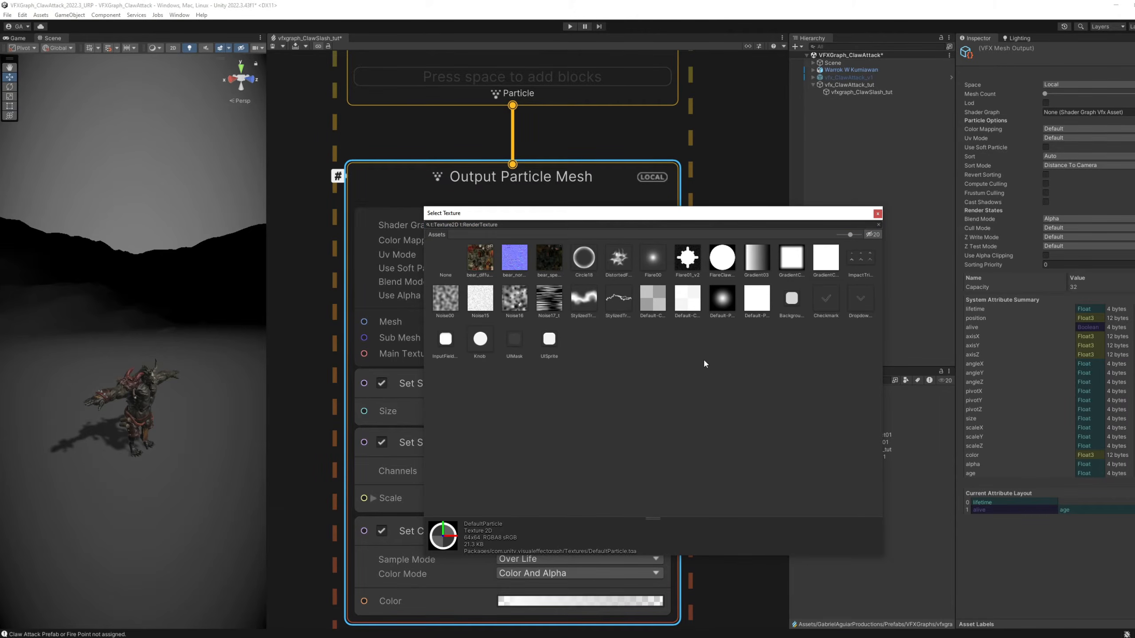
pyautogui.doubleClick(730, 301)
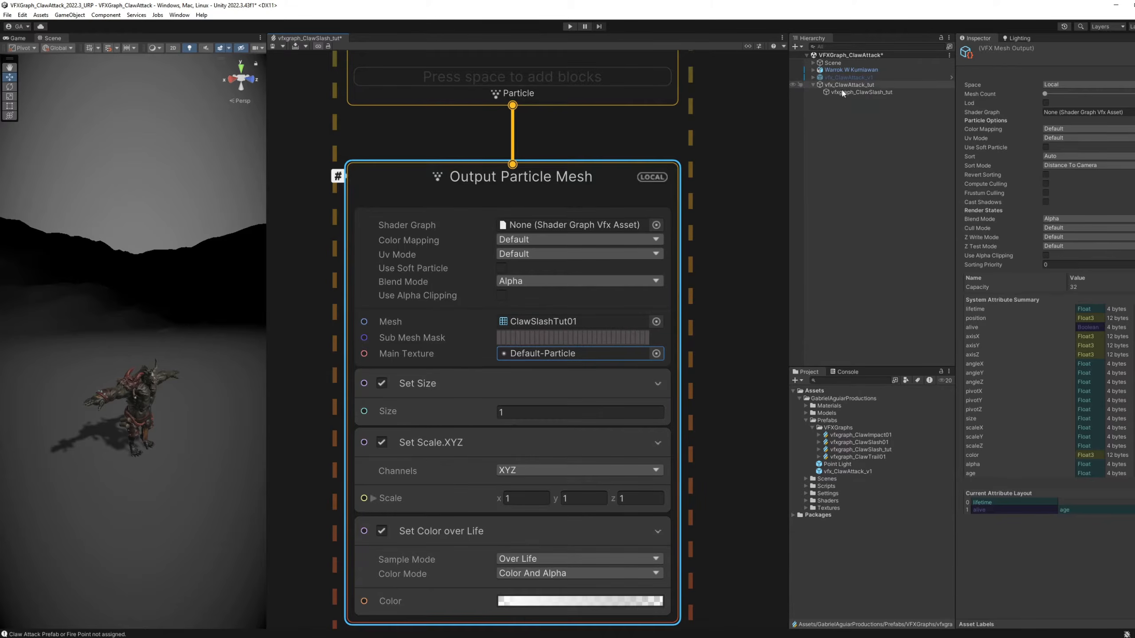
pyautogui.click(183, 624)
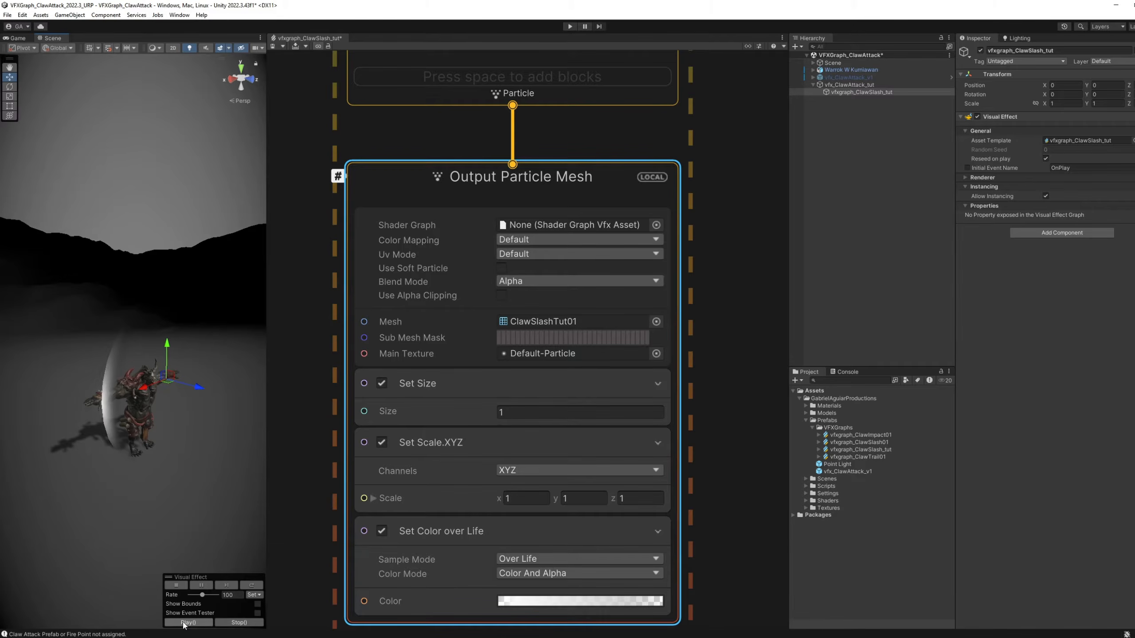
pyautogui.click(185, 623)
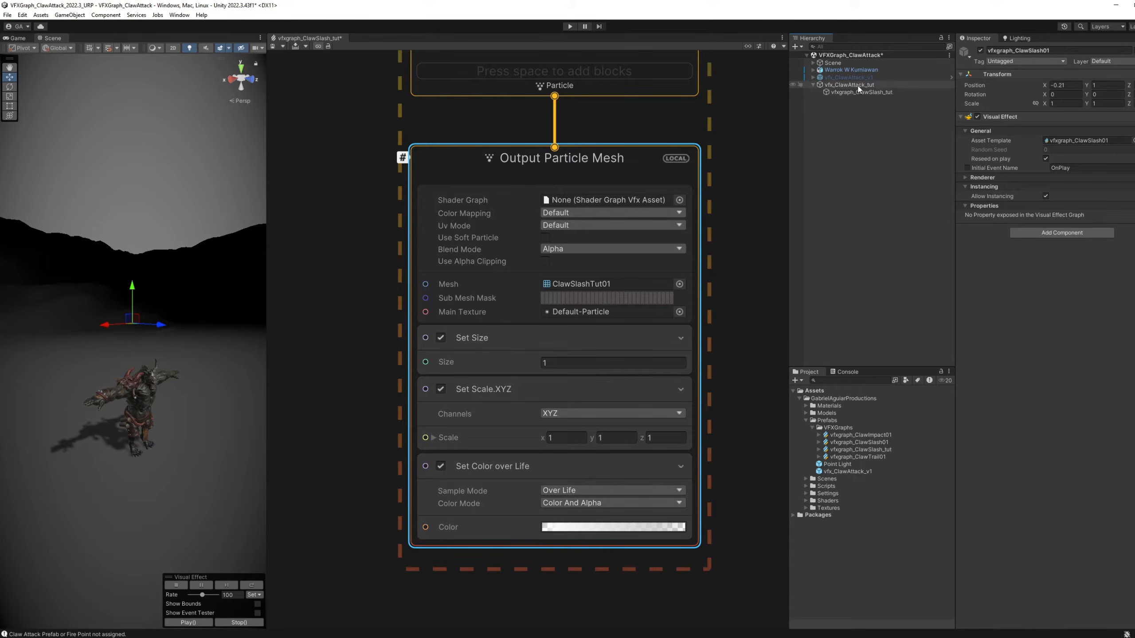
# Rotate the parent object vfx_ClawAttack_tut to -90 on Y and replay the child claw slash effect
pyautogui.click(860, 78)
pyautogui.click(857, 84)
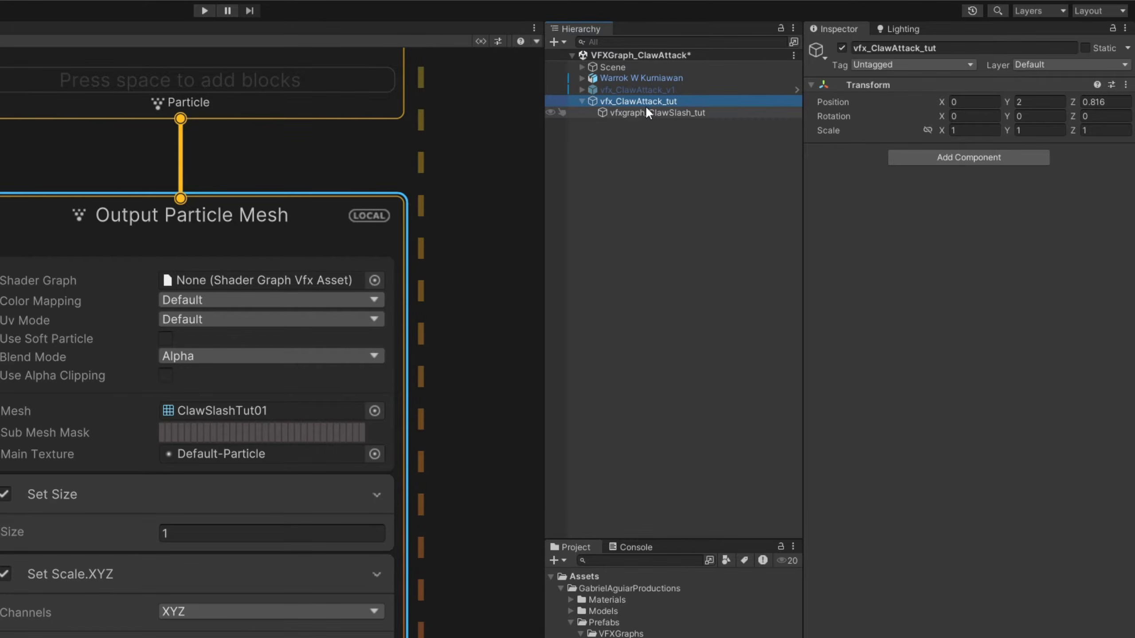
pyautogui.click(1031, 116)
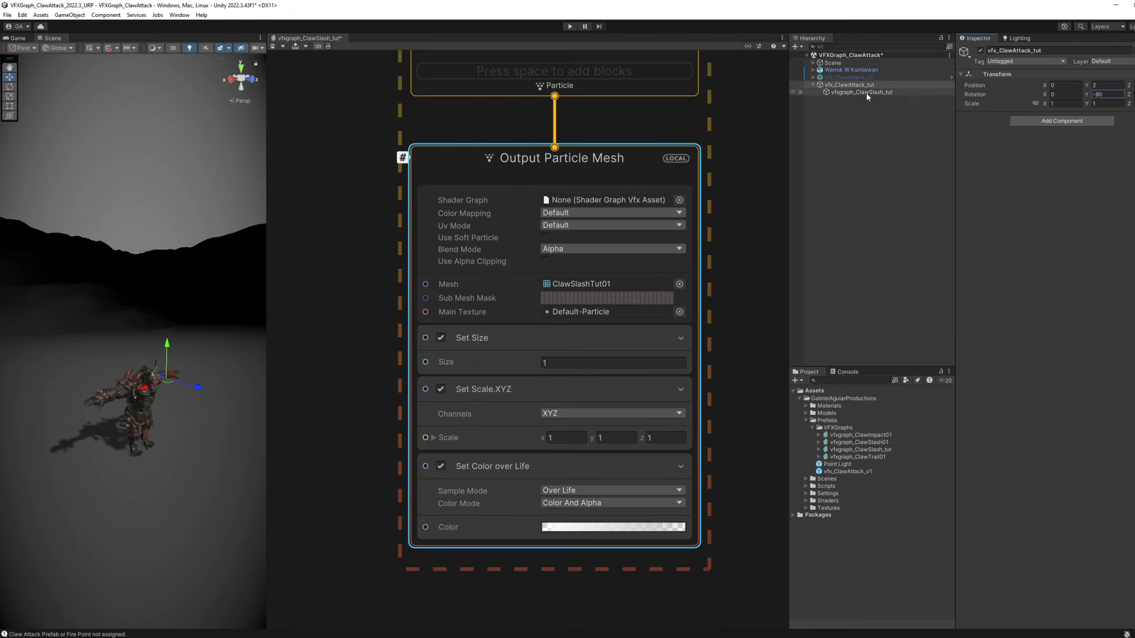
pyautogui.click(661, 113)
pyautogui.click(193, 623)
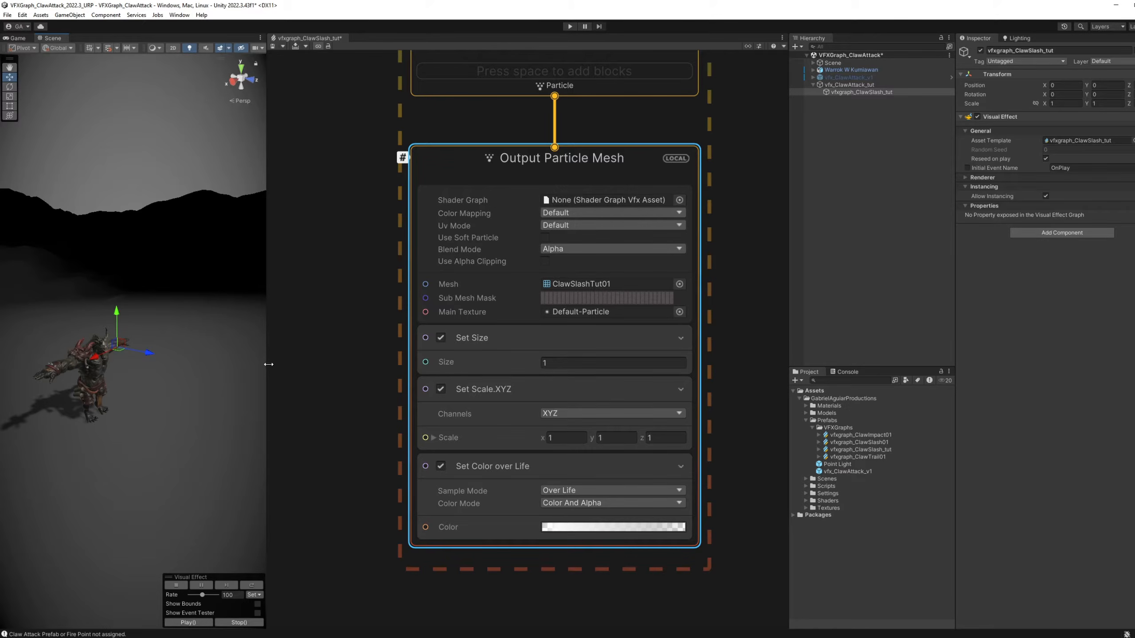
# Add an Add Angle block to Update Particle and move that context closer to Initialize Particle
pyautogui.moveTo(311, 332); pyautogui.dragTo(375, 491, button='middle')
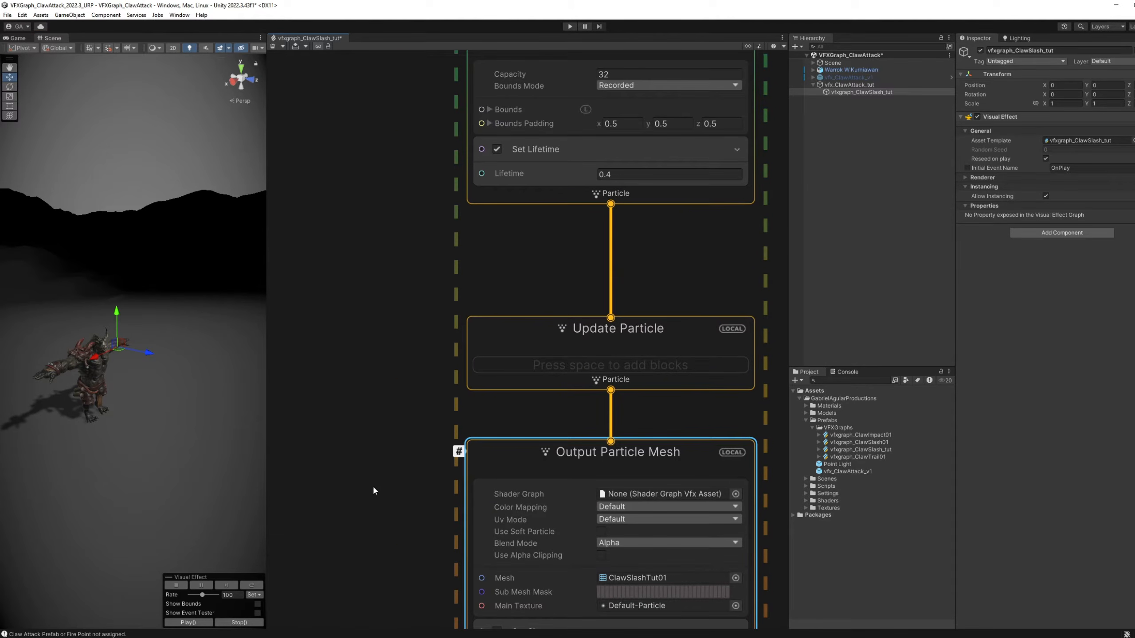
pyautogui.click(505, 343)
pyautogui.press('space')
pyautogui.write('add angle')
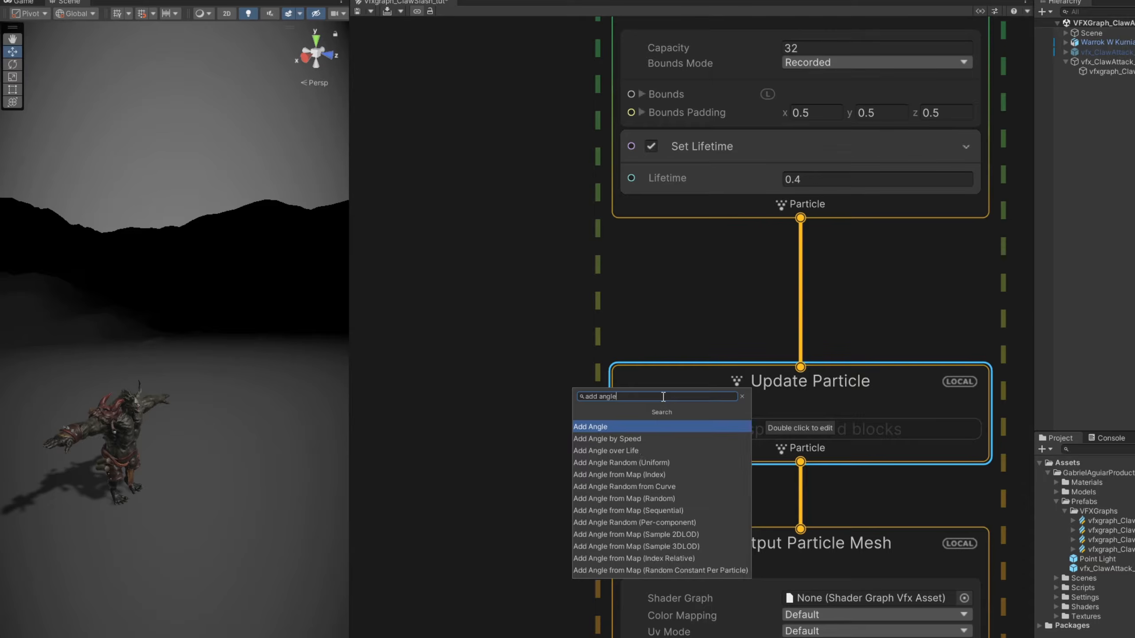
pyautogui.press('Return')
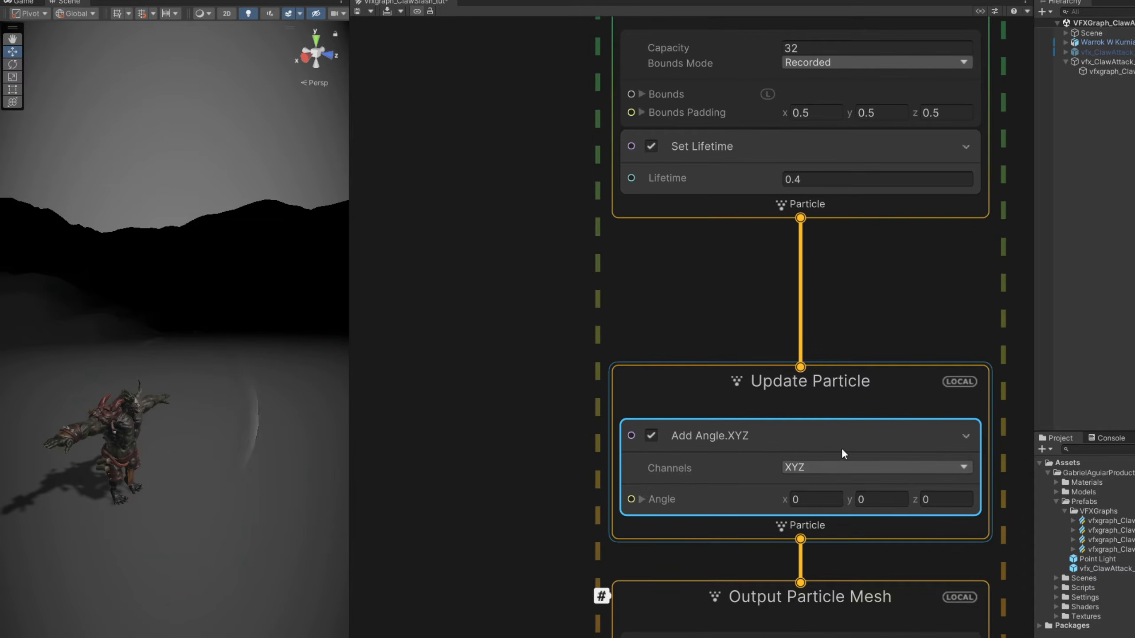
pyautogui.moveTo(814, 365); pyautogui.dragTo(804, 304)
# Test a Z angle of 0.5 in the Add Angle block by replaying the effect, and change it to -1
pyautogui.click(933, 440)
pyautogui.write('0.5')
pyautogui.click(1066, 73)
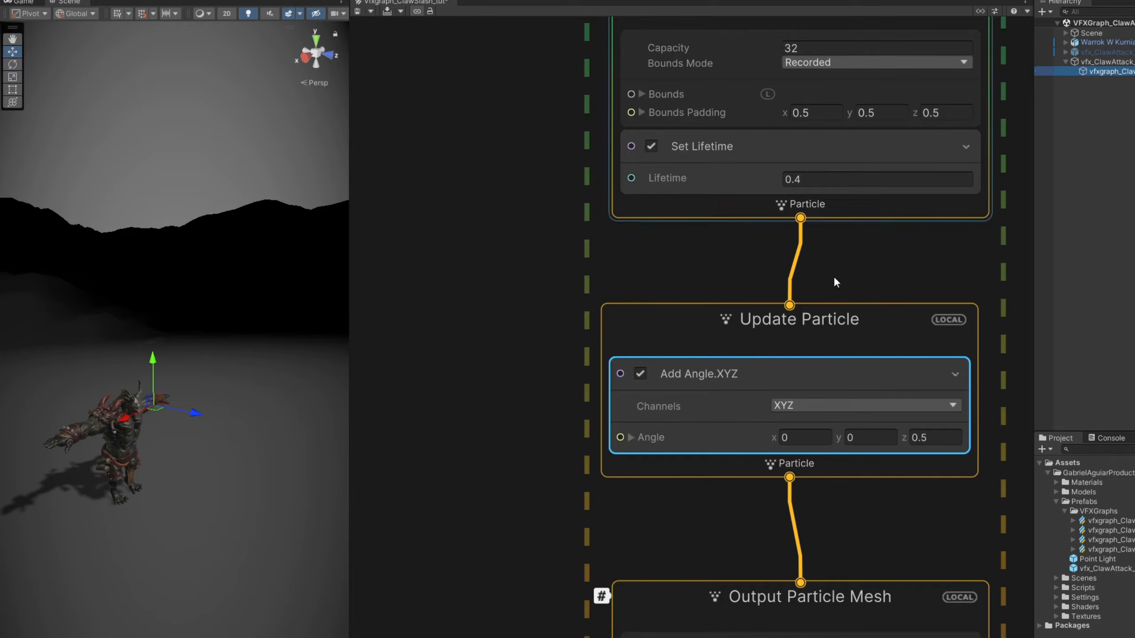
pyautogui.click(280, 635)
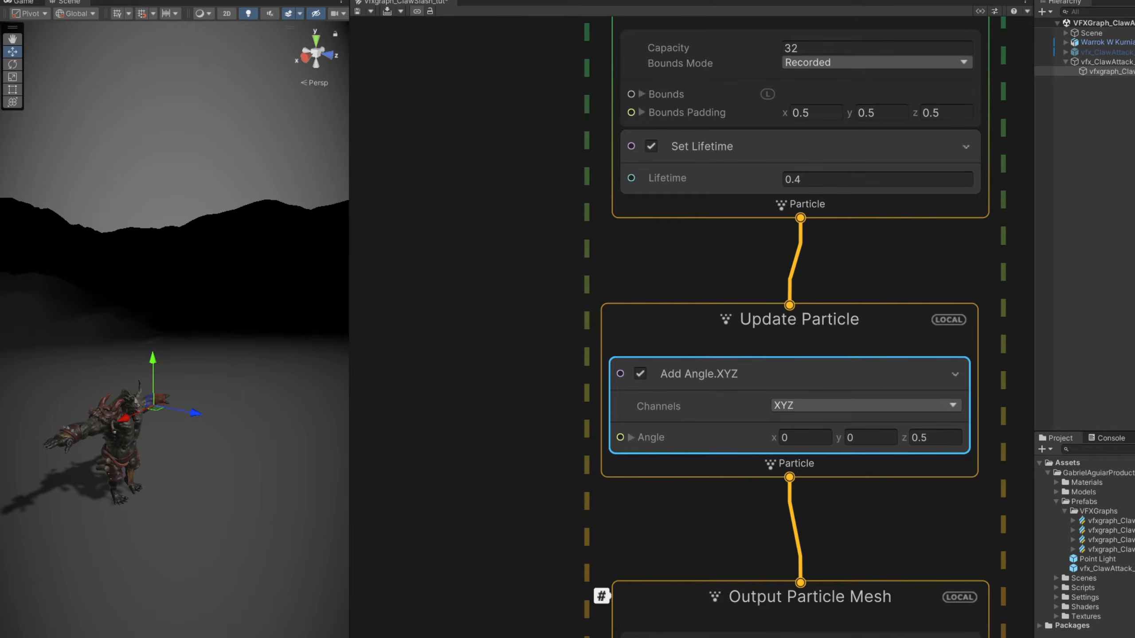
pyautogui.write('-1')
pyautogui.press('Return')
# Add a Set Angle block with Z 80 to Initialize Particle and align the Update Particle context beneath it
pyautogui.scroll(-2, 745, 258)
pyautogui.click(691, 262)
pyautogui.press('space')
pyautogui.write('set ang')
pyautogui.press('Return')
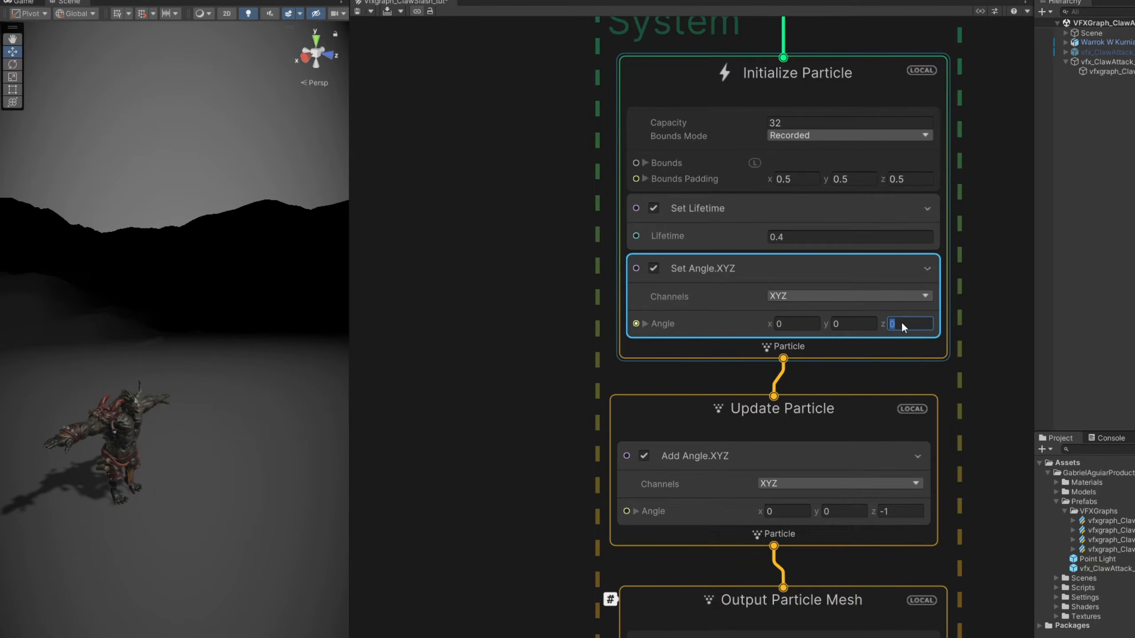
pyautogui.write('80')
pyautogui.moveTo(813, 409); pyautogui.dragTo(822, 415)
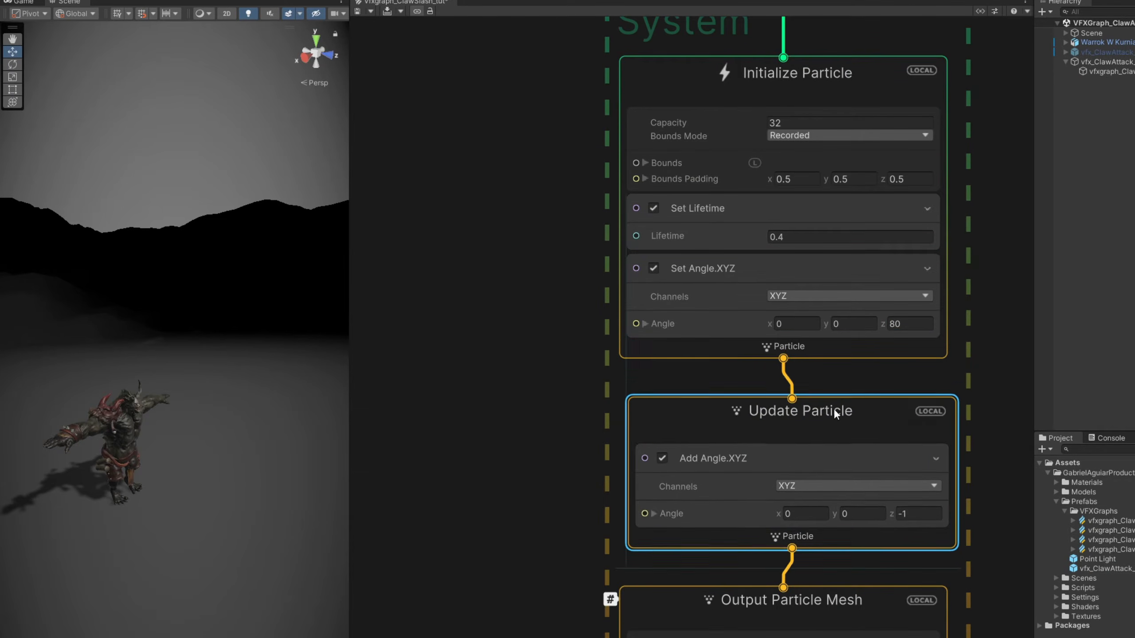
# Show the VFX playback controls and expand the Add Angle value into X, Y and Z, moving Output Particle Mesh down to make room
pyautogui.click(994, 12)
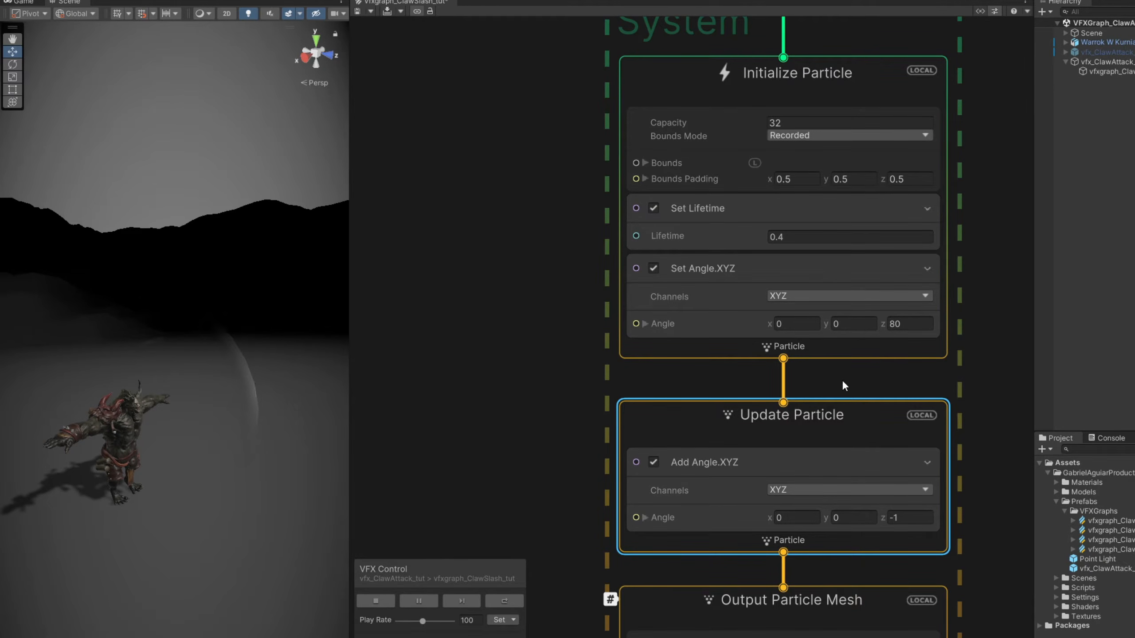
pyautogui.moveTo(564, 458); pyautogui.dragTo(660, 342, button='middle')
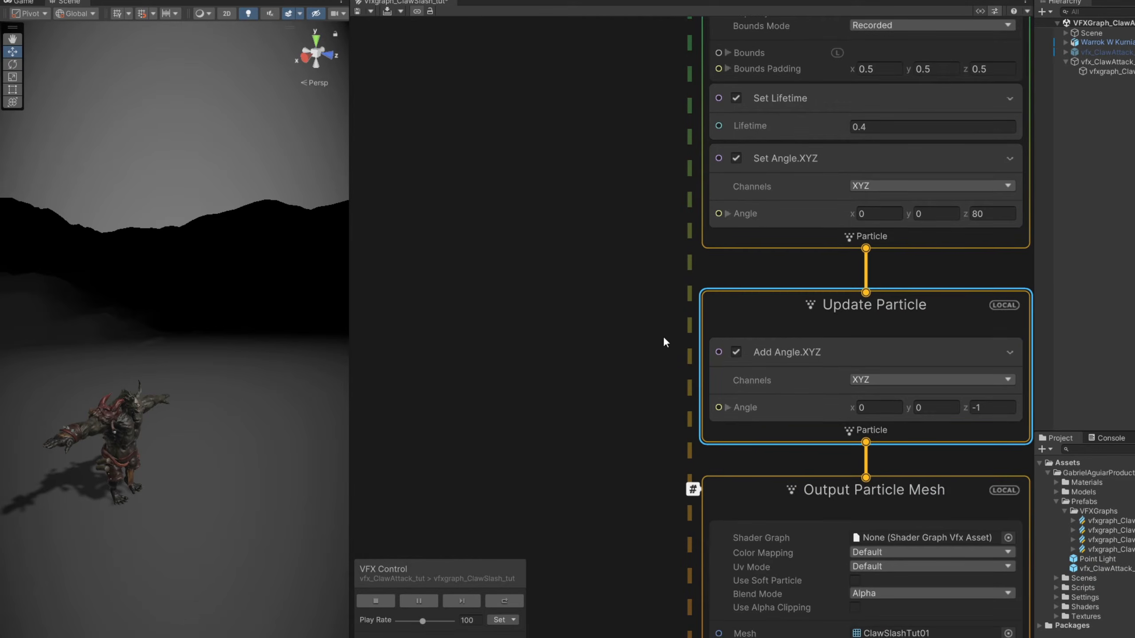
pyautogui.click(727, 407)
pyautogui.moveTo(727, 406); pyautogui.dragTo(684, 362, button='middle')
pyautogui.moveTo(716, 410); pyautogui.dragTo(711, 519)
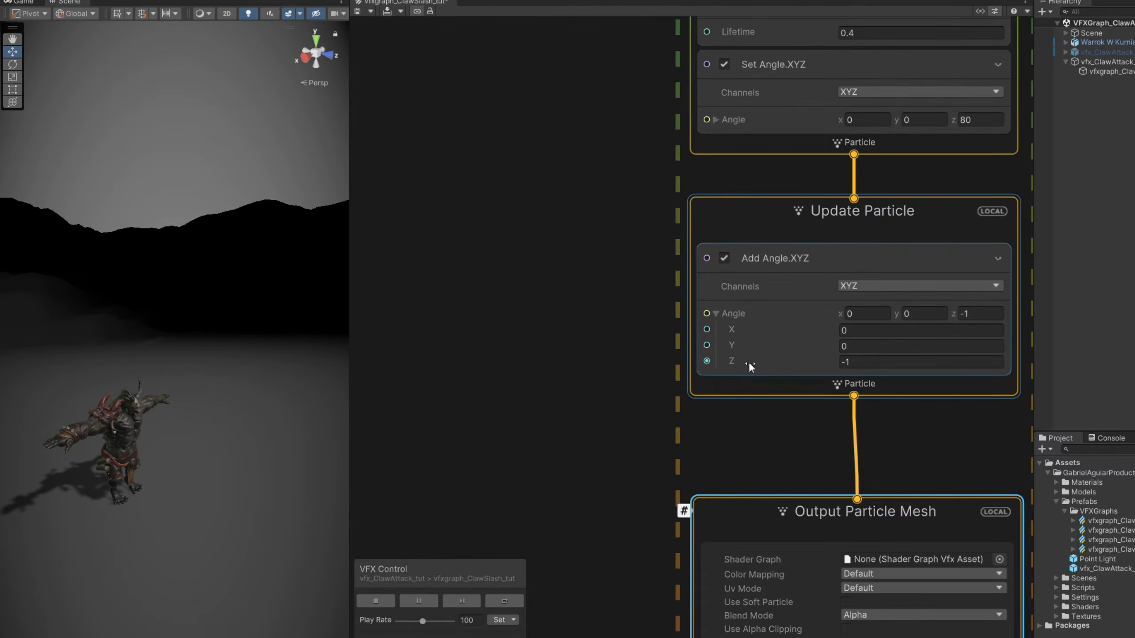
# Create a Sample Curve node in the empty area beside the Update Particle context
pyautogui.press('space')
pyautogui.write('sample')
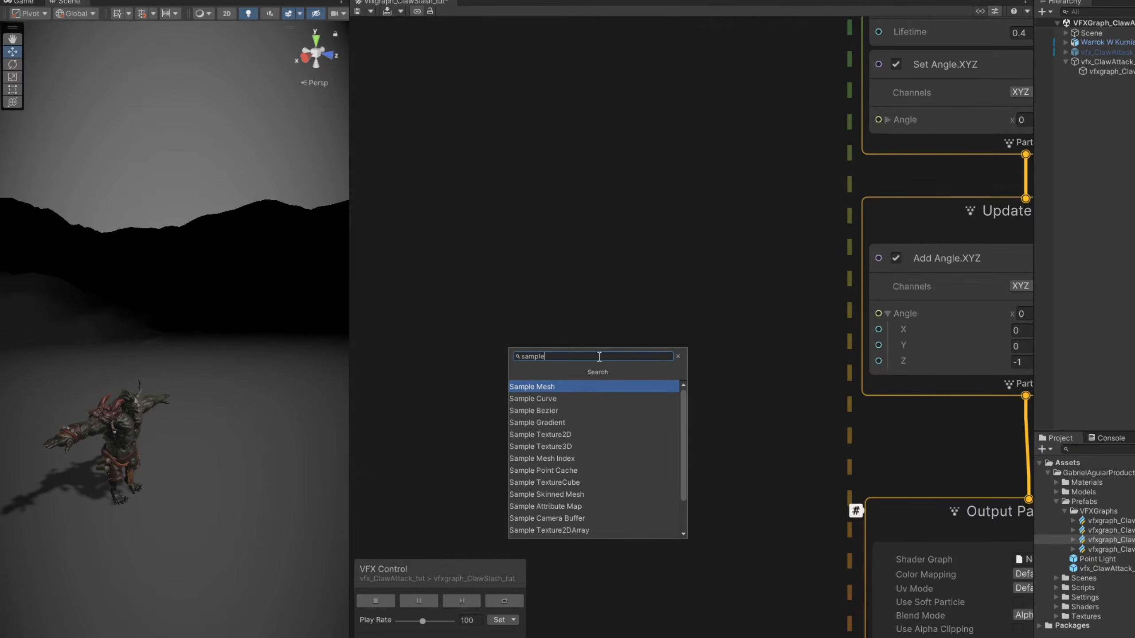
pyautogui.press('Down')
pyautogui.press('Return')
pyautogui.moveTo(645, 384); pyautogui.dragTo(594, 307)
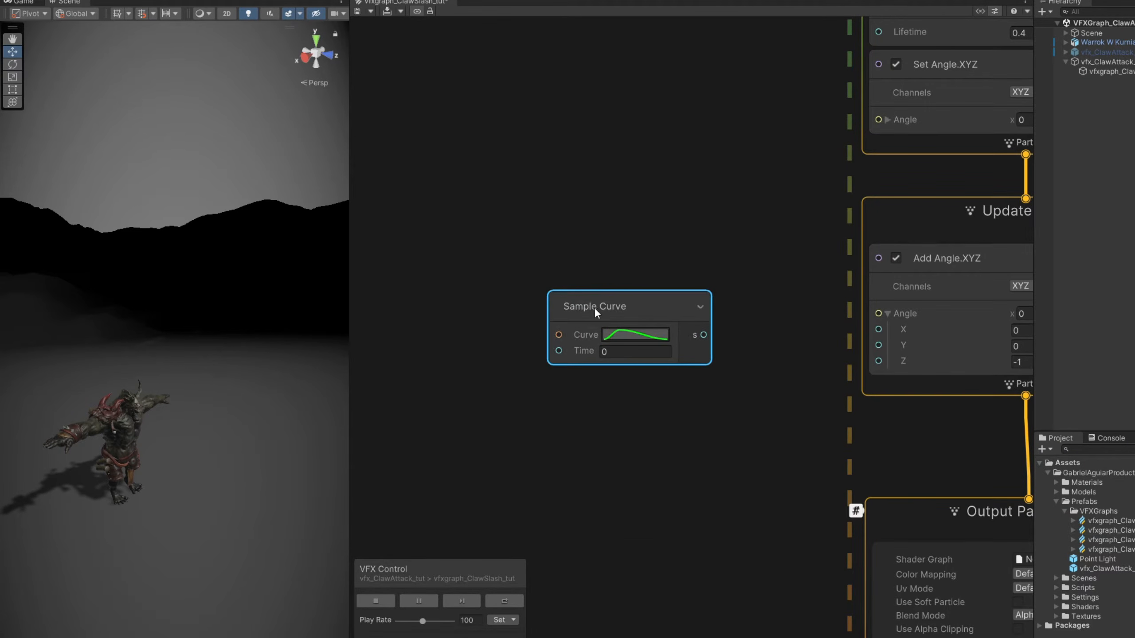
# Feed the Sample Curve's Time input from an Age Over Lifetime node and line that node up beside it
pyautogui.moveTo(559, 351); pyautogui.dragTo(440, 352)
pyautogui.write('age')
pyautogui.click(376, 383)
pyautogui.moveTo(526, 378); pyautogui.dragTo(522, 329)
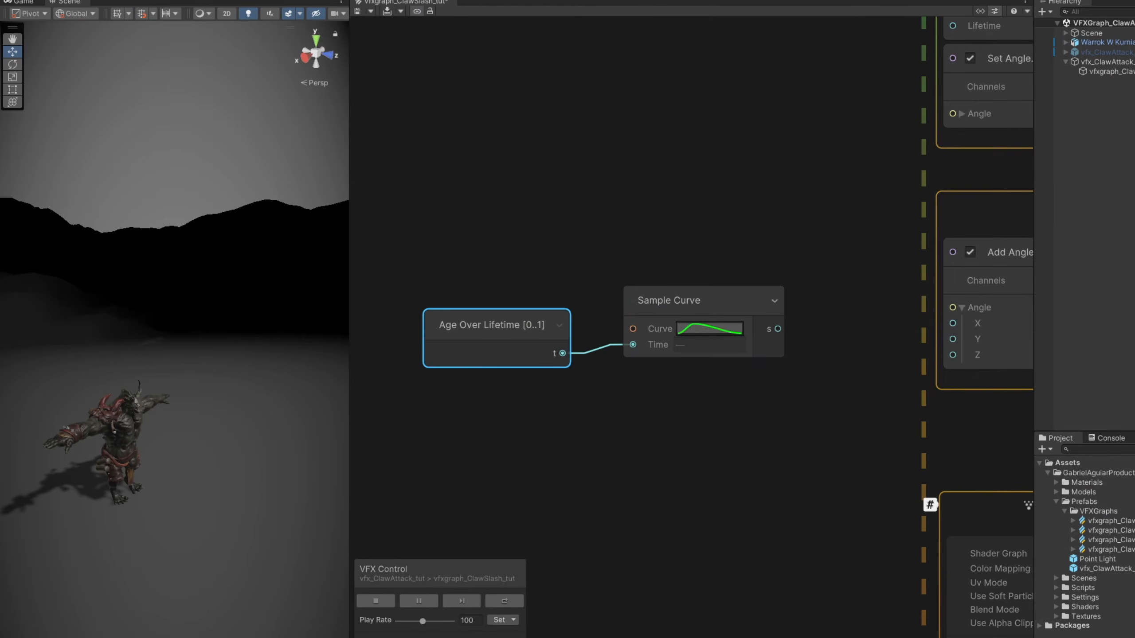
# Give the Sample Curve a smooth falling curve from 1 to nearly 0, with its end key at about 0.4
pyautogui.click(710, 328)
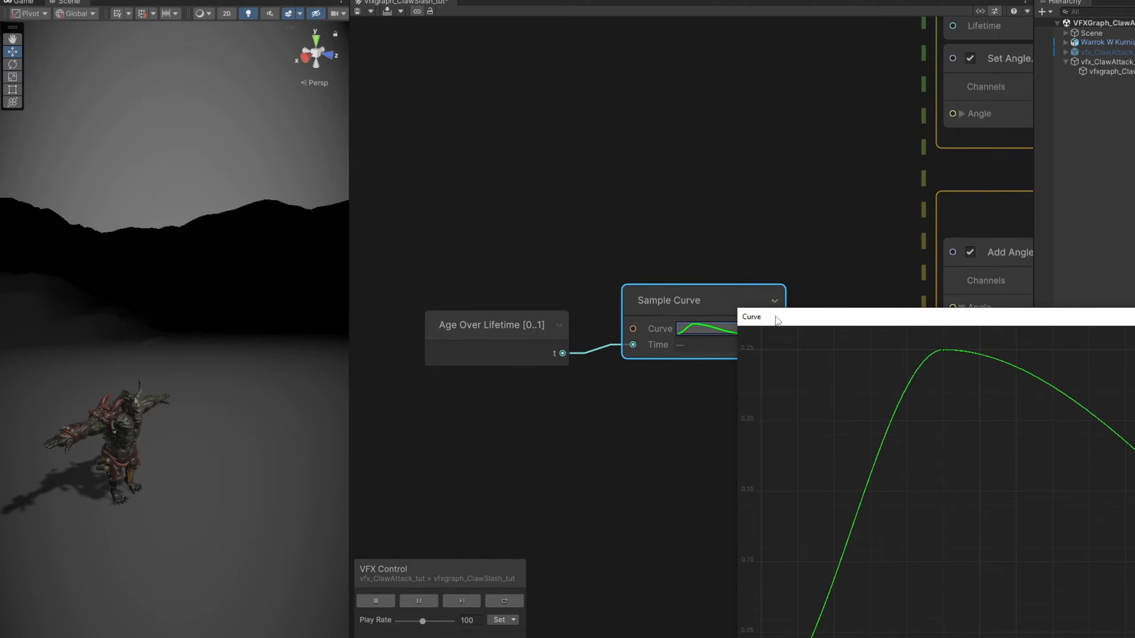
pyautogui.click(617, 603)
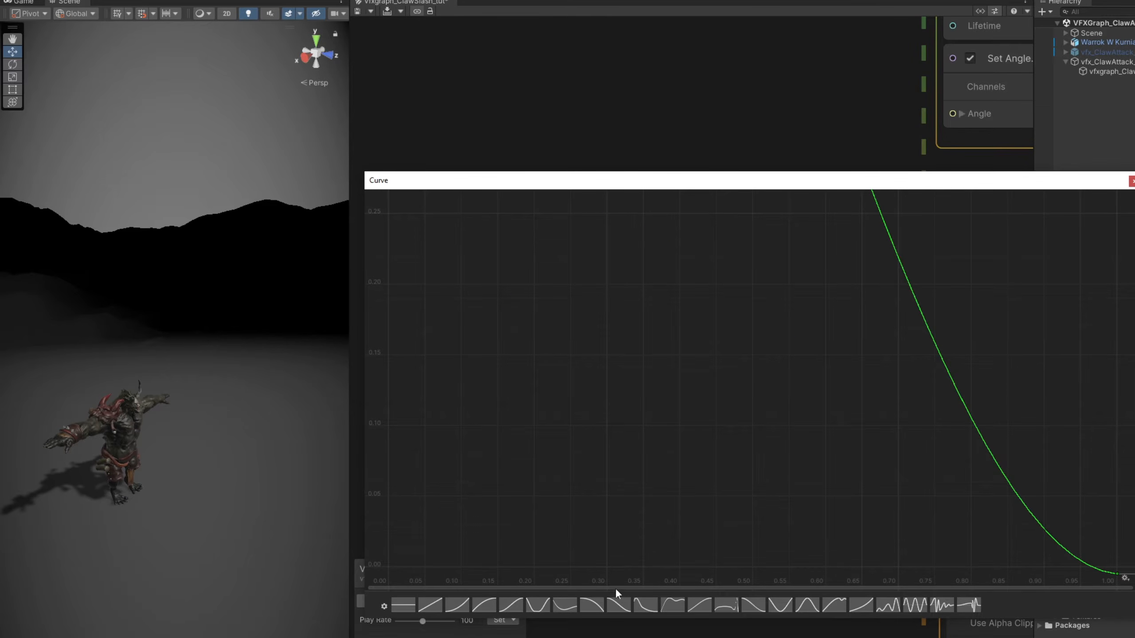
pyautogui.press('f')
pyautogui.moveTo(1110, 563); pyautogui.dragTo(682, 558)
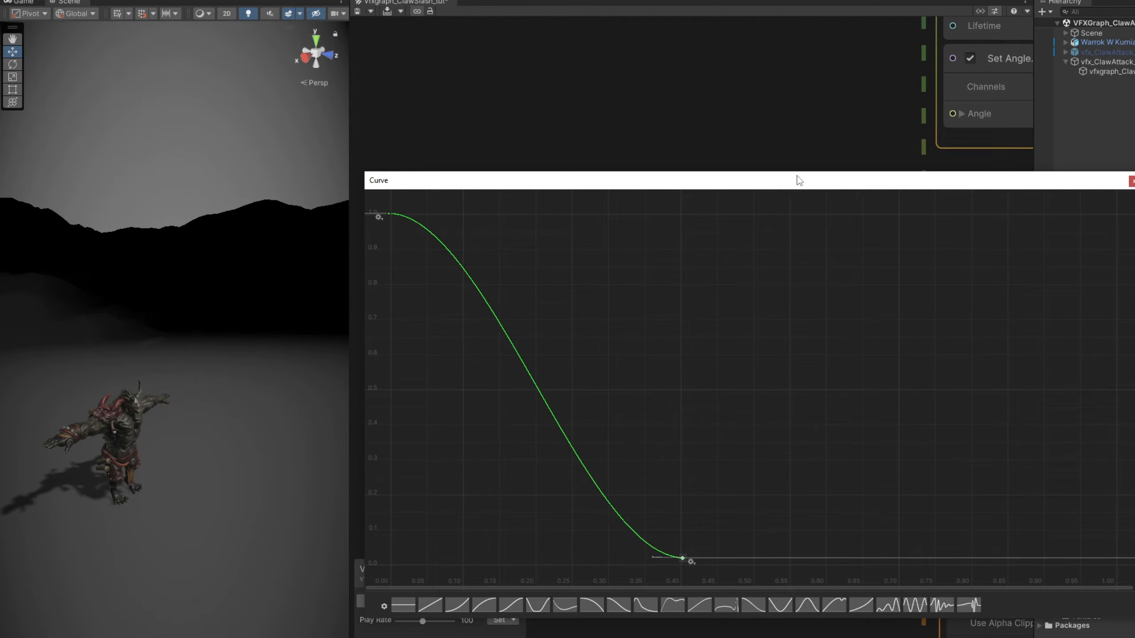
pyautogui.click(1132, 180)
# Multiply the Sample Curve output by -10 and connect the result to the Add Angle block's Z input
pyautogui.moveTo(695, 298); pyautogui.dragTo(665, 306)
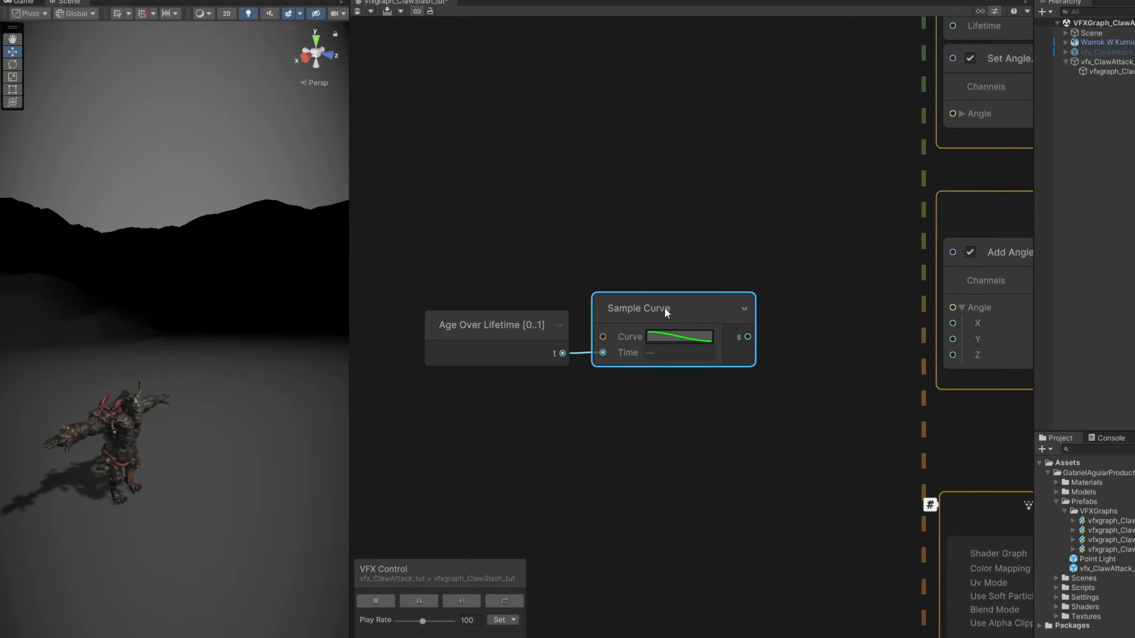
pyautogui.moveTo(747, 338); pyautogui.dragTo(821, 396)
pyautogui.write('multiply')
pyautogui.click(821, 427)
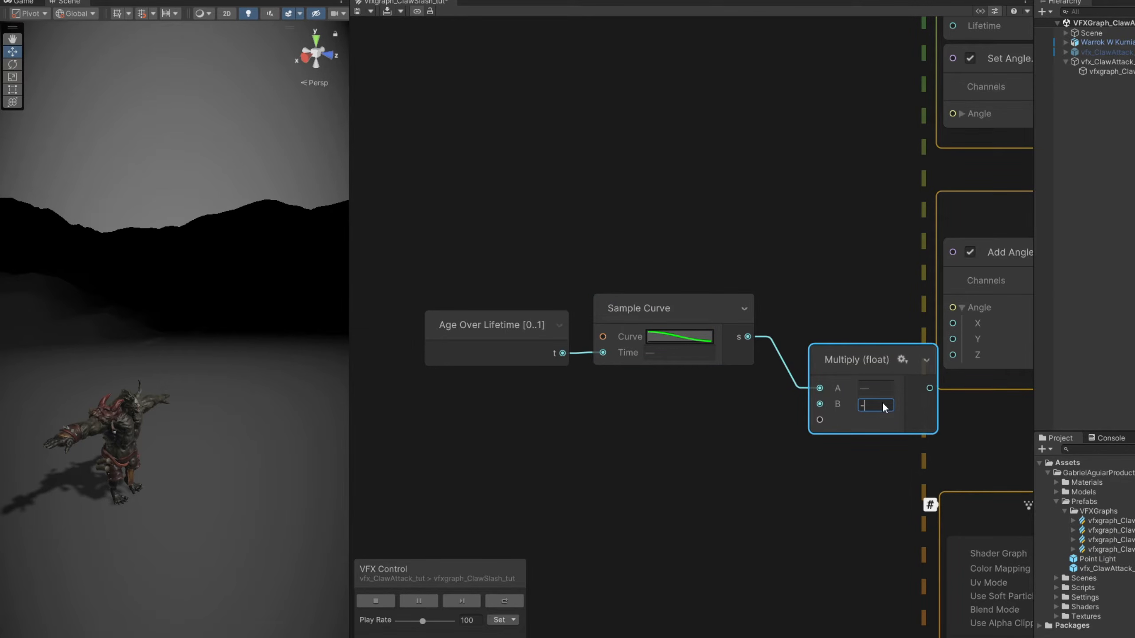
pyautogui.moveTo(861, 481); pyautogui.dragTo(680, 500, button='middle')
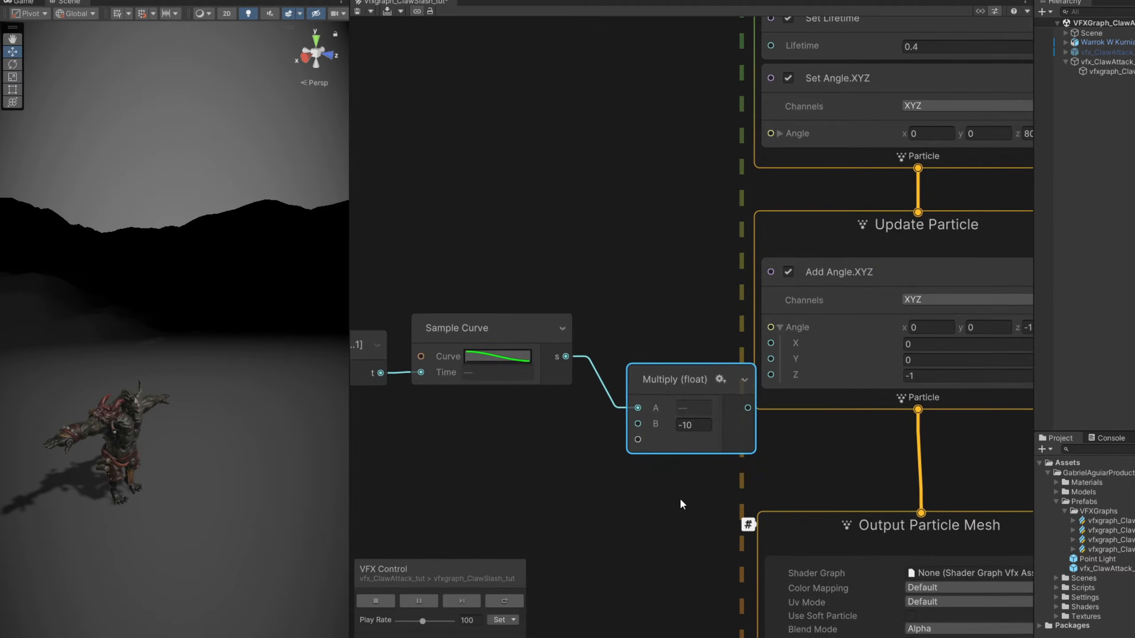
pyautogui.moveTo(747, 408); pyautogui.dragTo(771, 374)
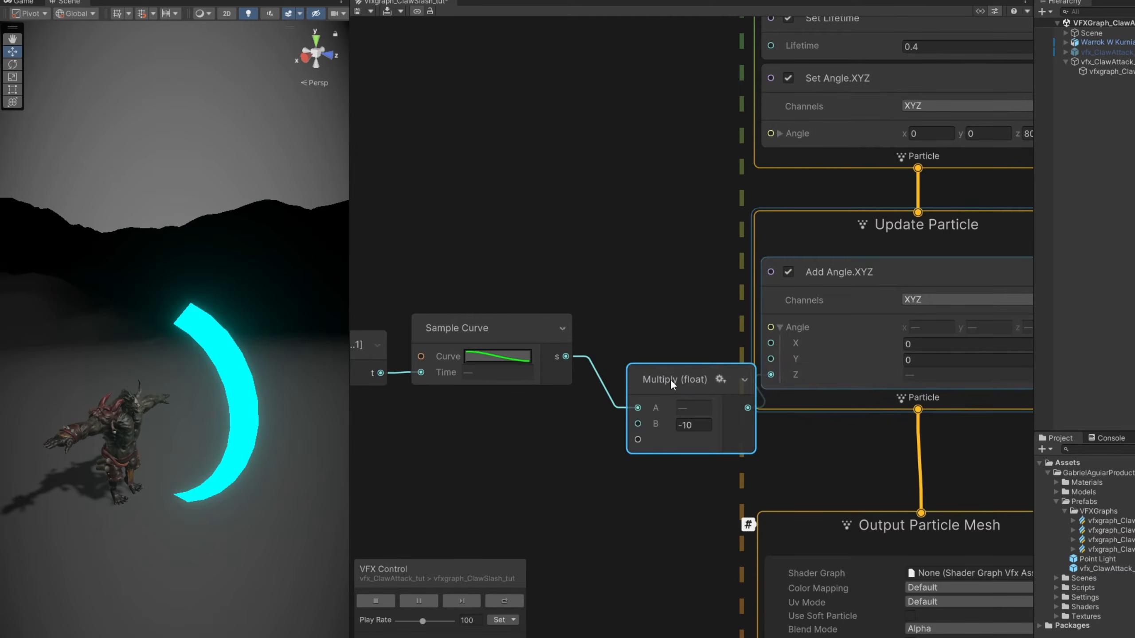
# Line up the Multiply node between the Sample Curve and Update Particle, and set the Set Angle block's Z to 120
pyautogui.moveTo(670, 379); pyautogui.dragTo(655, 346)
pyautogui.moveTo(546, 463); pyautogui.dragTo(615, 460, button='middle')
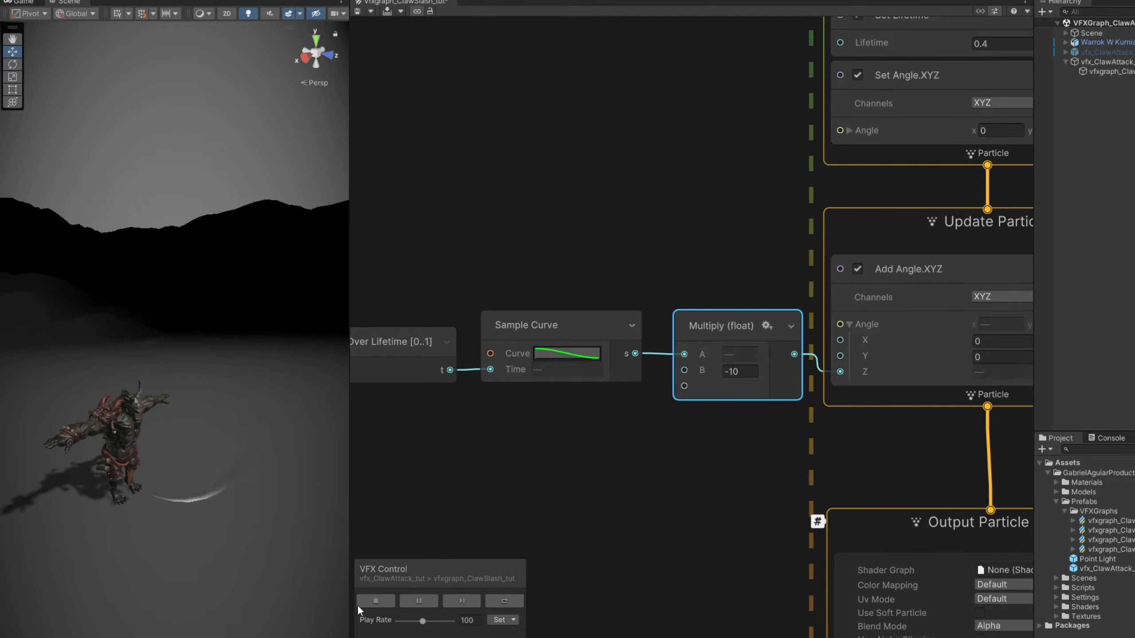
pyautogui.moveTo(683, 221); pyautogui.dragTo(455, 303, button='middle')
pyautogui.click(886, 218)
pyautogui.write('120')
pyautogui.press('Return')
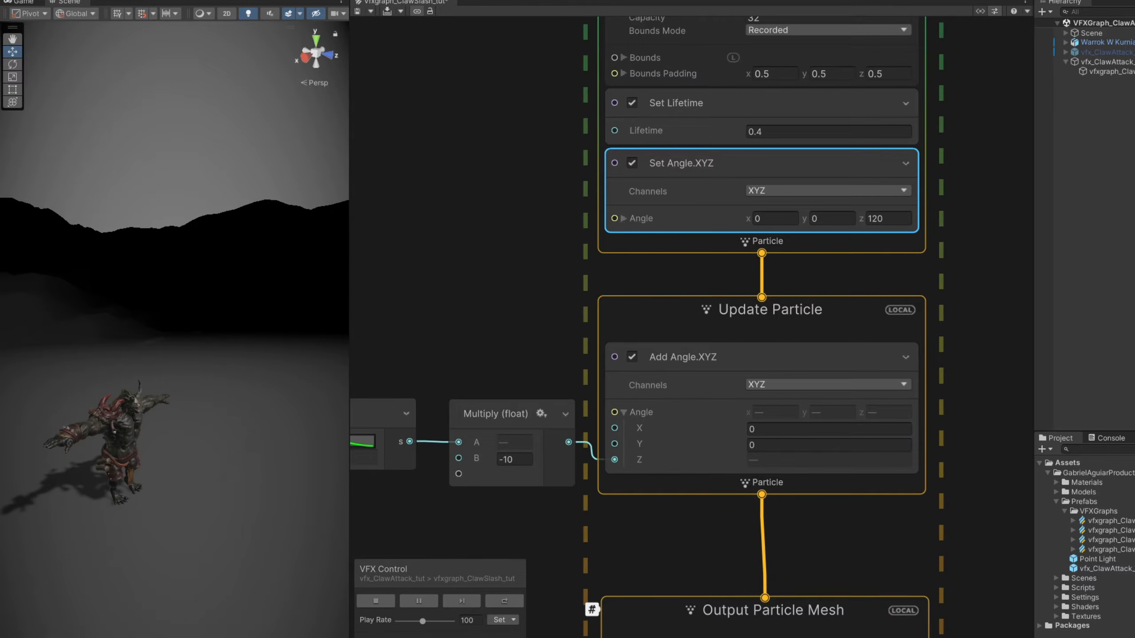
# Reshape the Set Color over Life gradient's alpha with the middle key fully opaque at about 36% and a zero-alpha key at about 72%
pyautogui.scroll(-10, 630, 341)
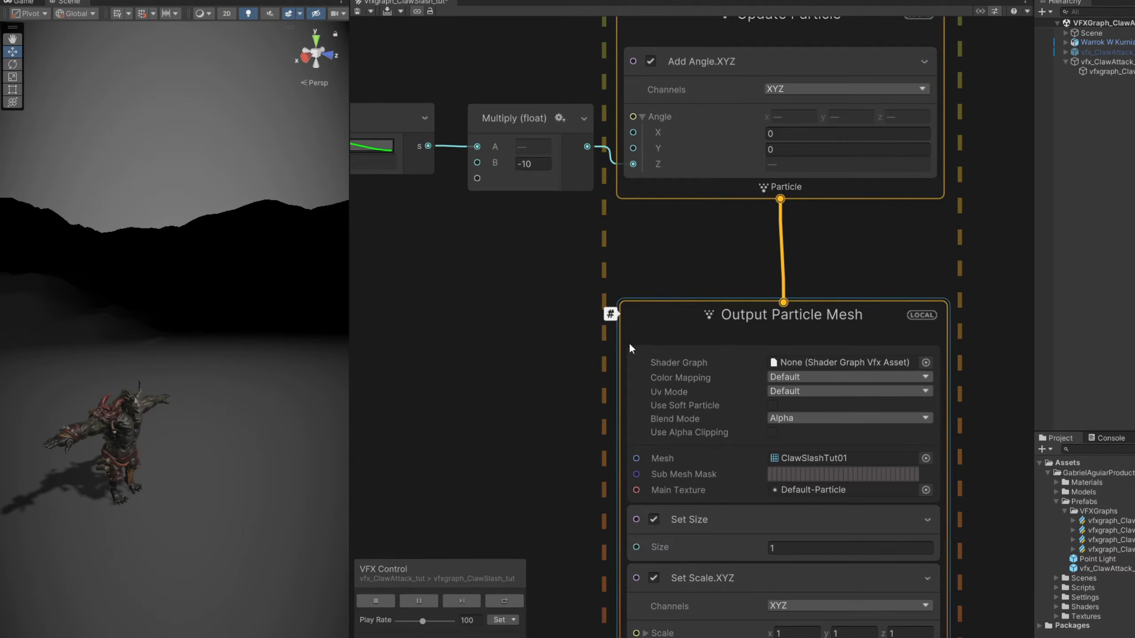
pyautogui.click(630, 342)
pyautogui.click(851, 594)
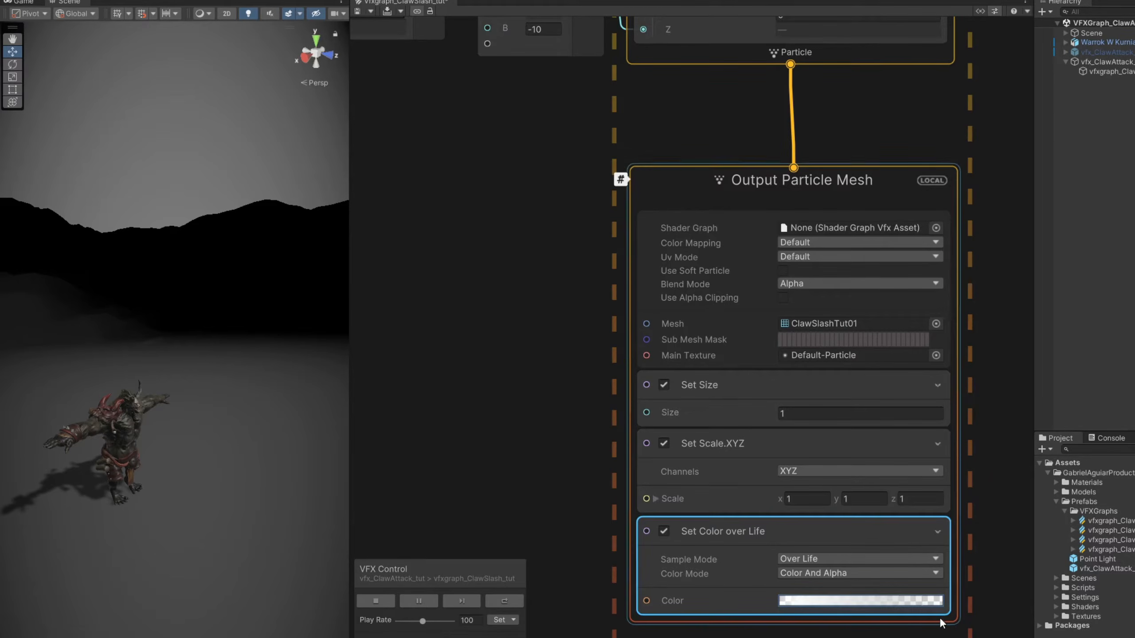
pyautogui.click(915, 601)
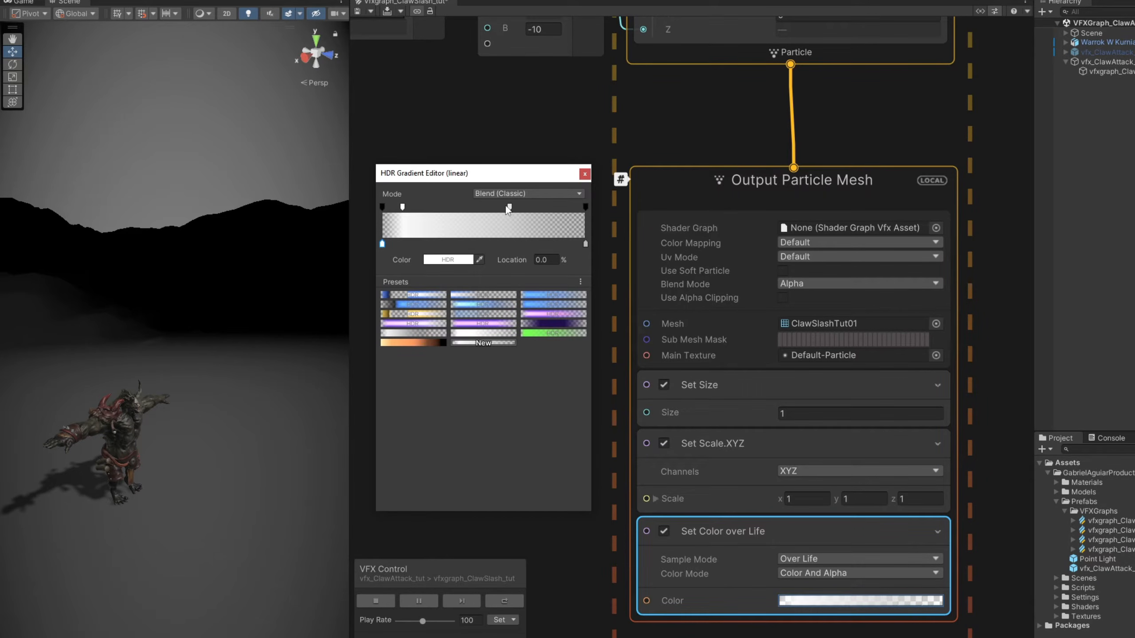
pyautogui.moveTo(510, 207); pyautogui.dragTo(507, 208)
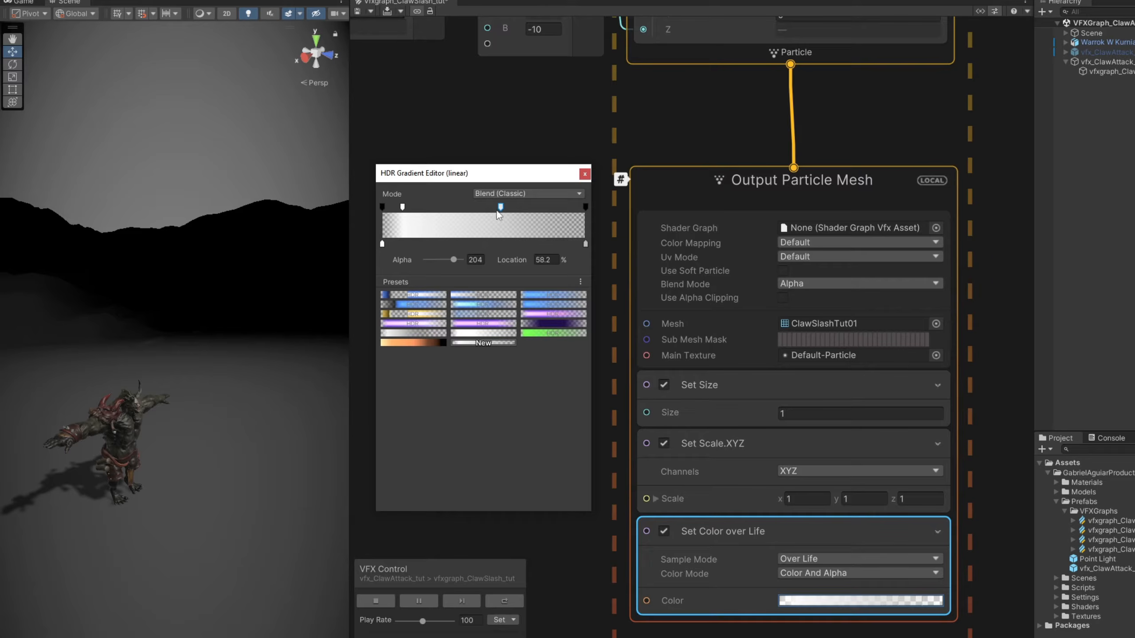
pyautogui.moveTo(453, 260); pyautogui.dragTo(505, 246)
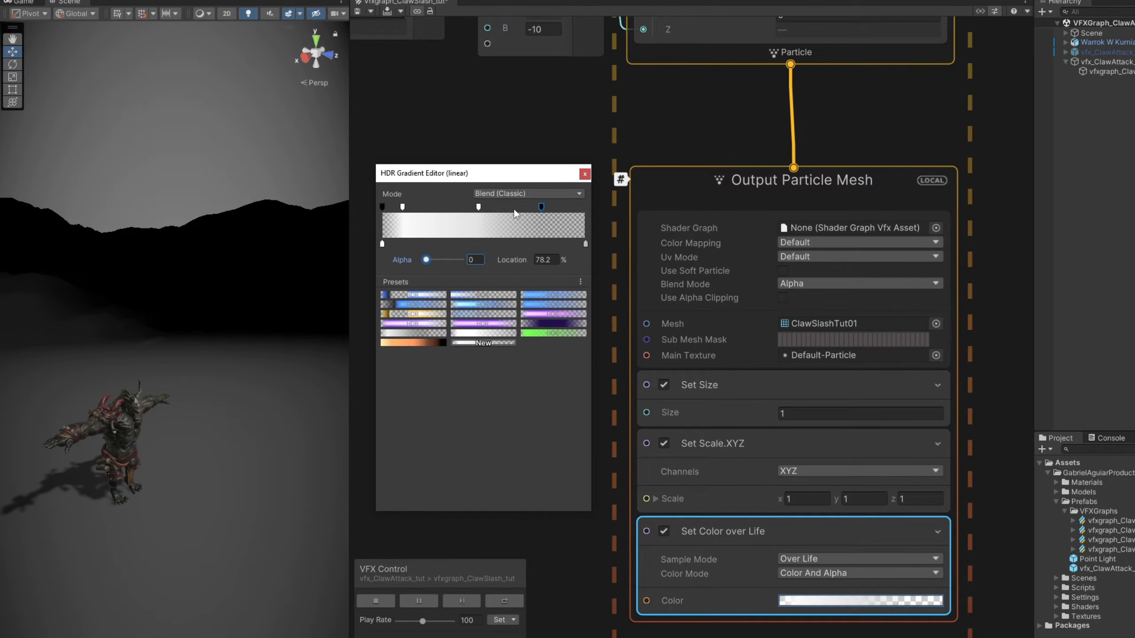
pyautogui.moveTo(480, 208); pyautogui.dragTo(476, 209)
pyautogui.press('Escape')
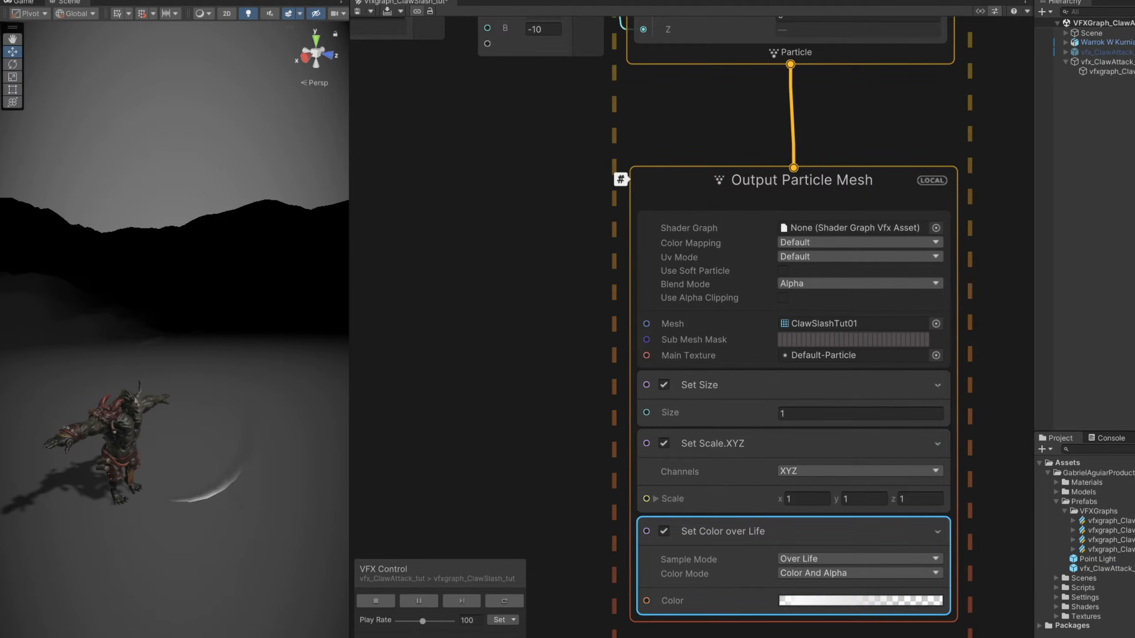
pyautogui.click(803, 601)
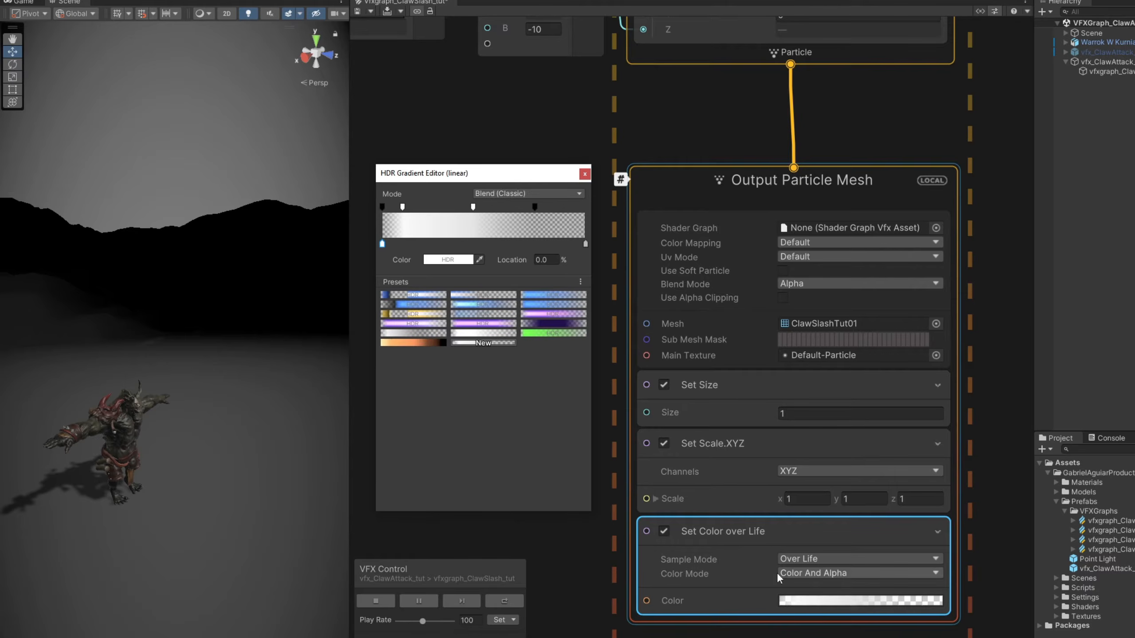
pyautogui.click(529, 207)
pyautogui.moveTo(473, 206); pyautogui.dragTo(455, 206)
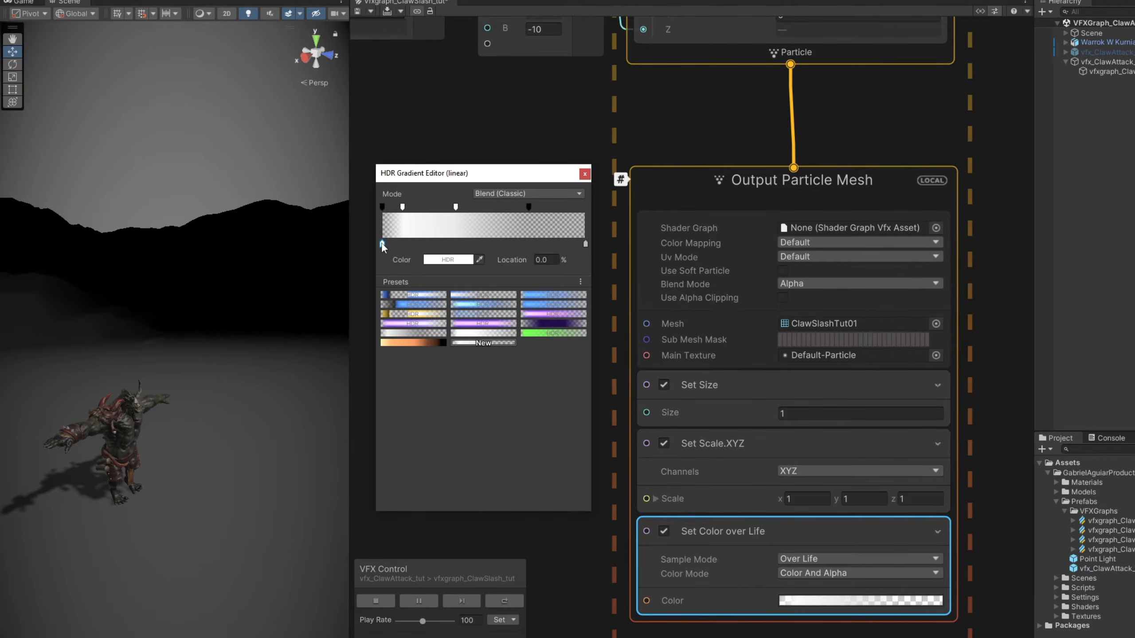
# Set the gradient's first color key to an HDR red with hue 2, saturation 90, value 100 and intensity 5
pyautogui.click(448, 259)
pyautogui.moveTo(544, 323); pyautogui.dragTo(545, 317)
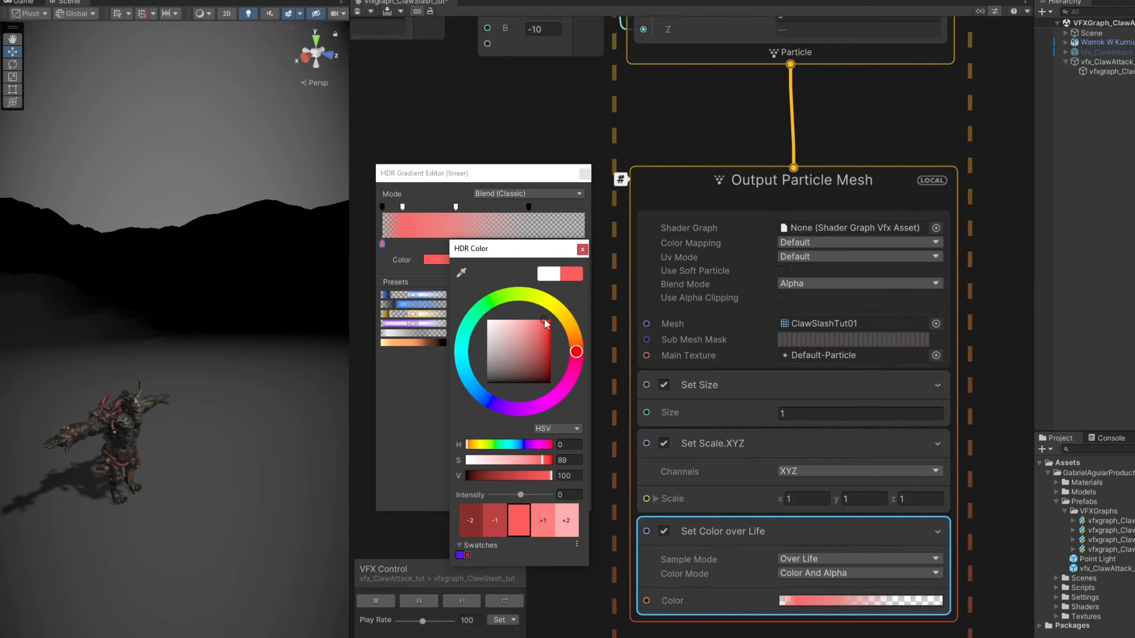
pyautogui.click(567, 460)
pyautogui.write('90')
pyautogui.write('2')
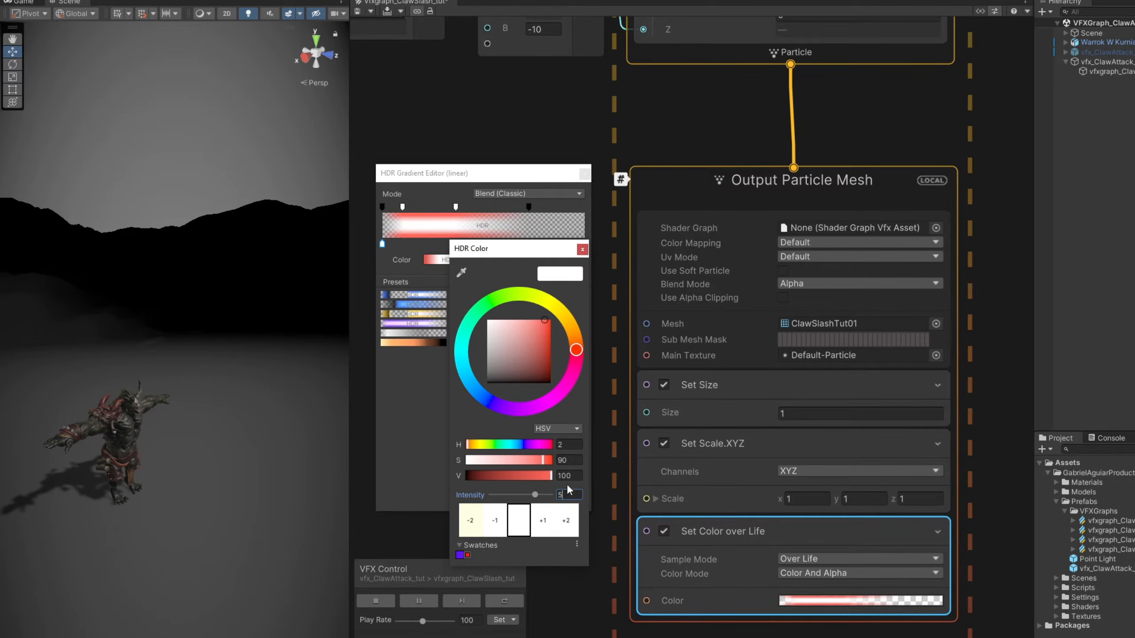
pyautogui.click(633, 270)
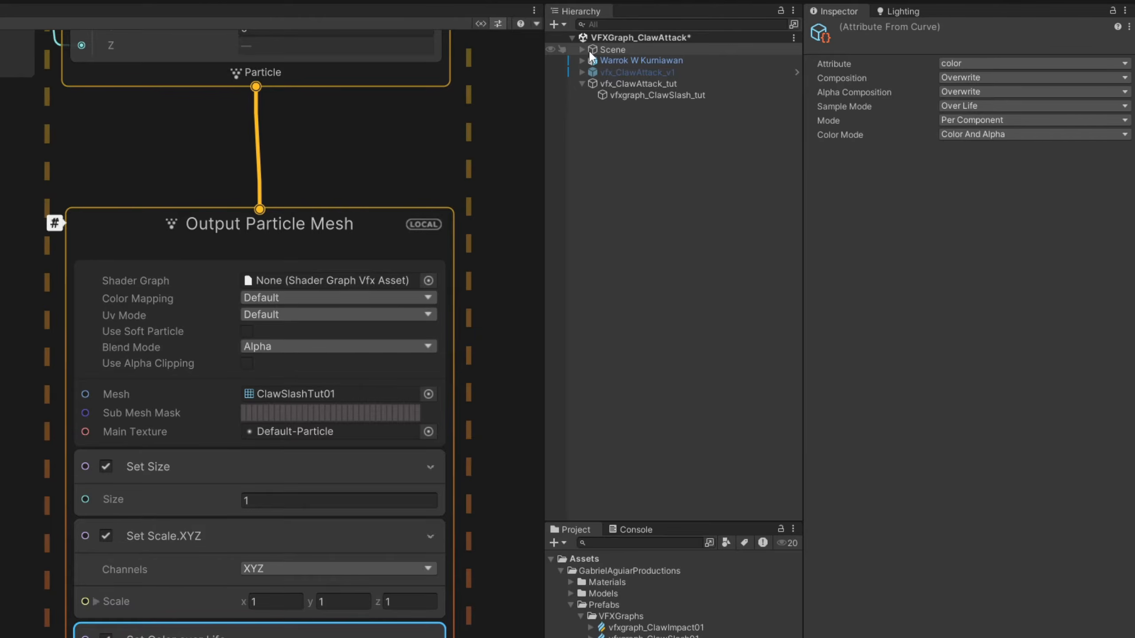
# Examine the Global Volume's Bloom settings and the options for creating a new volume in the scene
pyautogui.click(1065, 32)
pyautogui.click(624, 73)
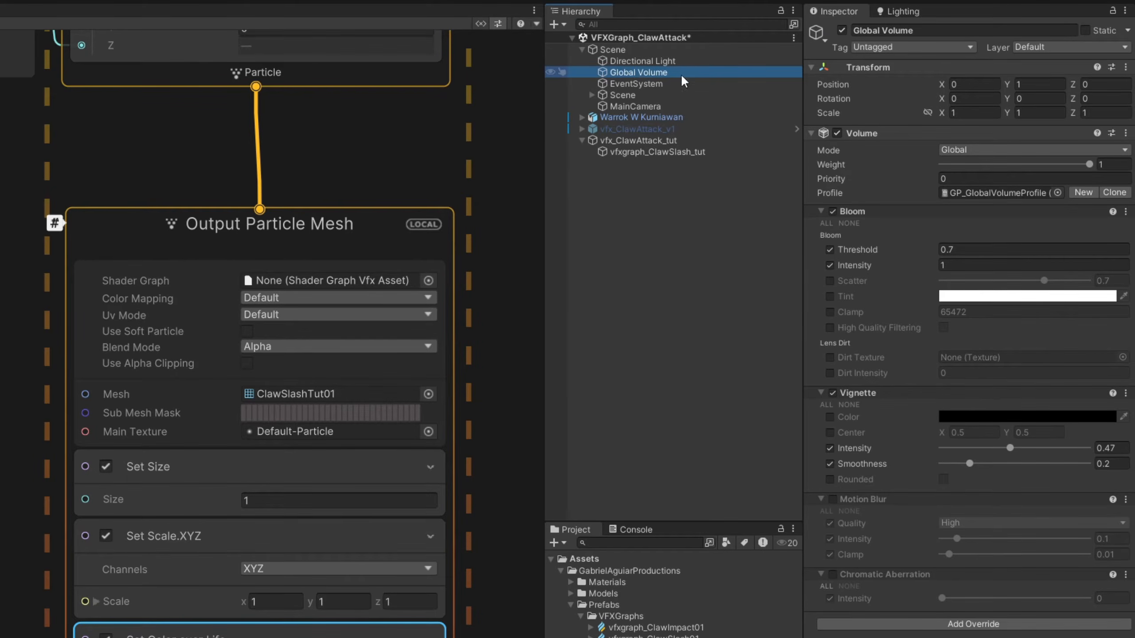
pyautogui.rightClick(670, 217)
pyautogui.moveTo(732, 563)
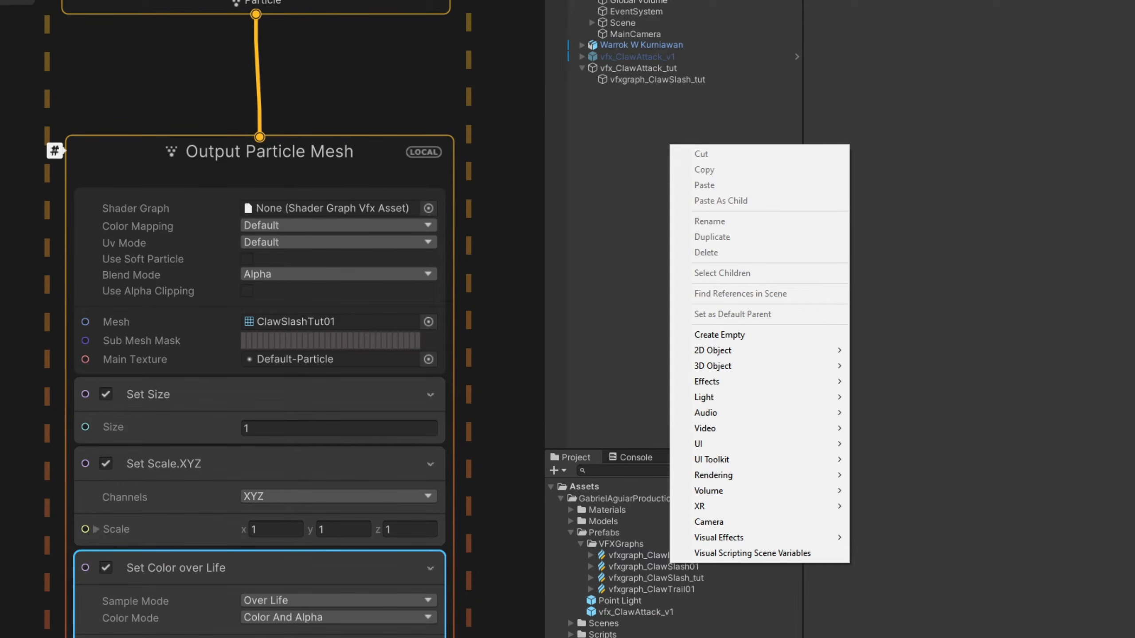
pyautogui.press('Escape')
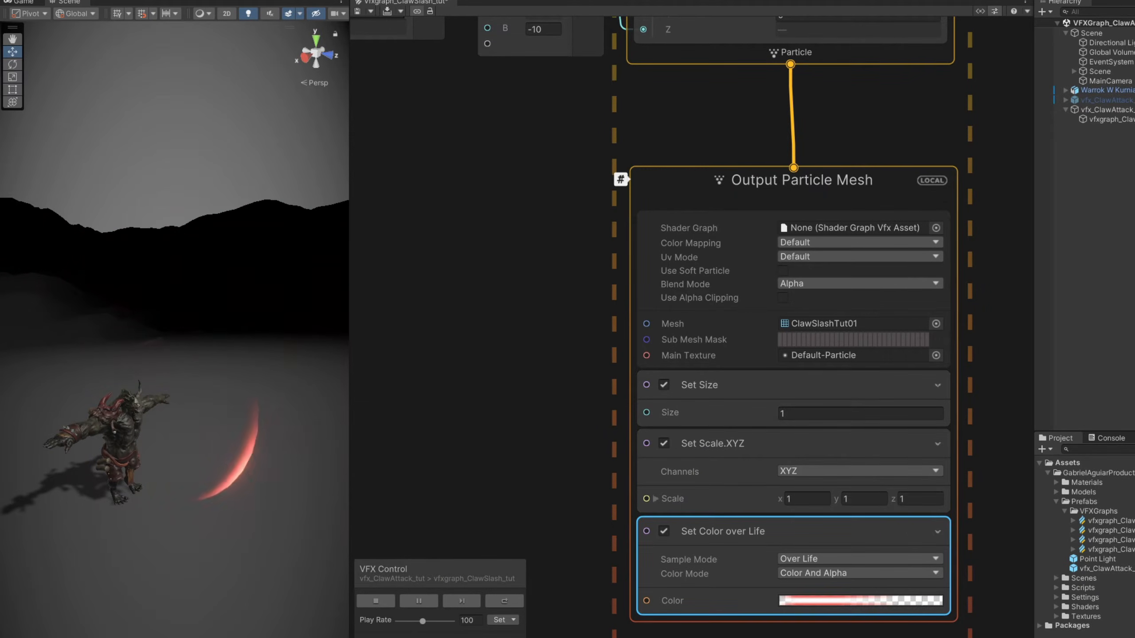
# Set the last color key of the Color over Life gradient to black and move it to about 77%
pyautogui.click(884, 600)
pyautogui.click(586, 245)
pyautogui.click(449, 260)
pyautogui.moveTo(522, 369); pyautogui.dragTo(522, 387)
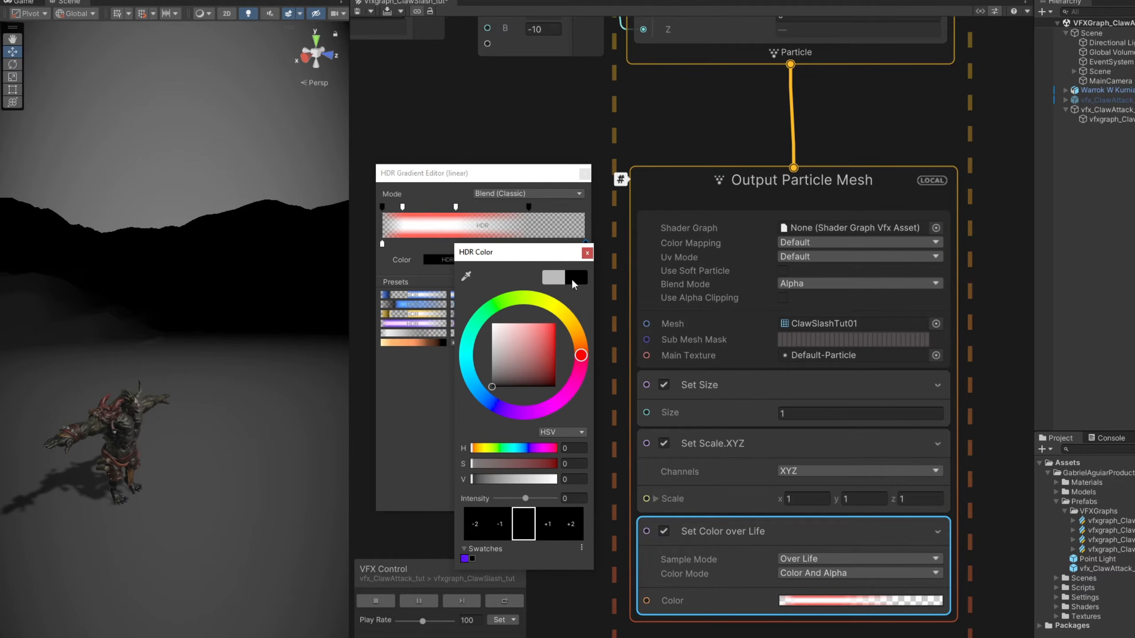
pyautogui.click(584, 245)
pyautogui.press('Escape')
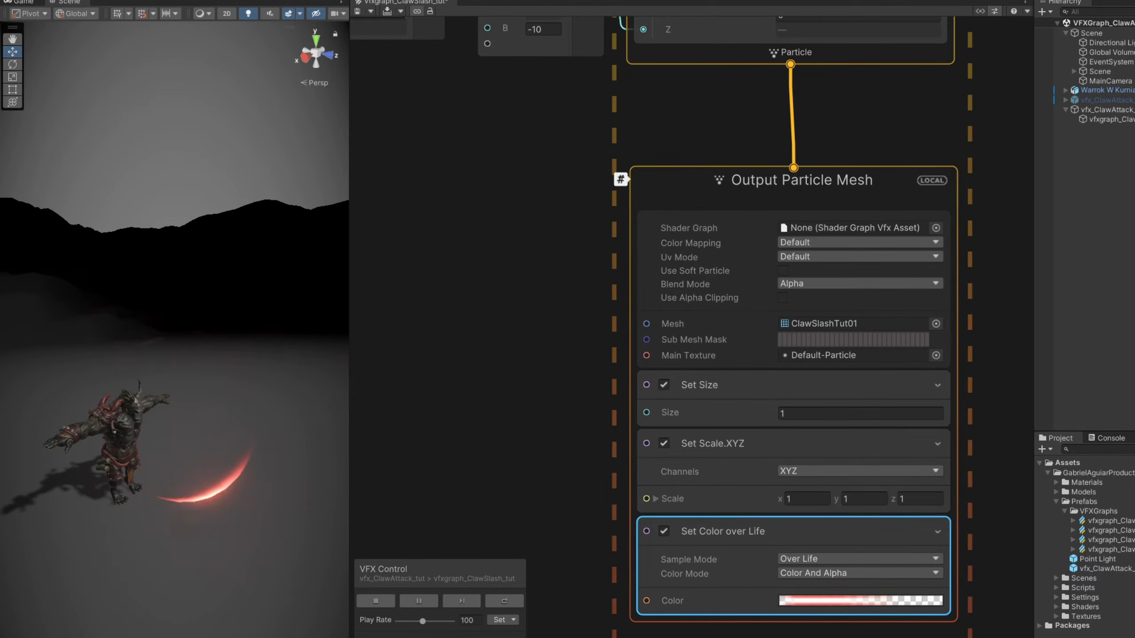
# Label the Output Particle Mesh context BRIGHT SLASH and group all nodes of the system under the same title
pyautogui.doubleClick(668, 198)
pyautogui.write('BRIGHT SLASH')
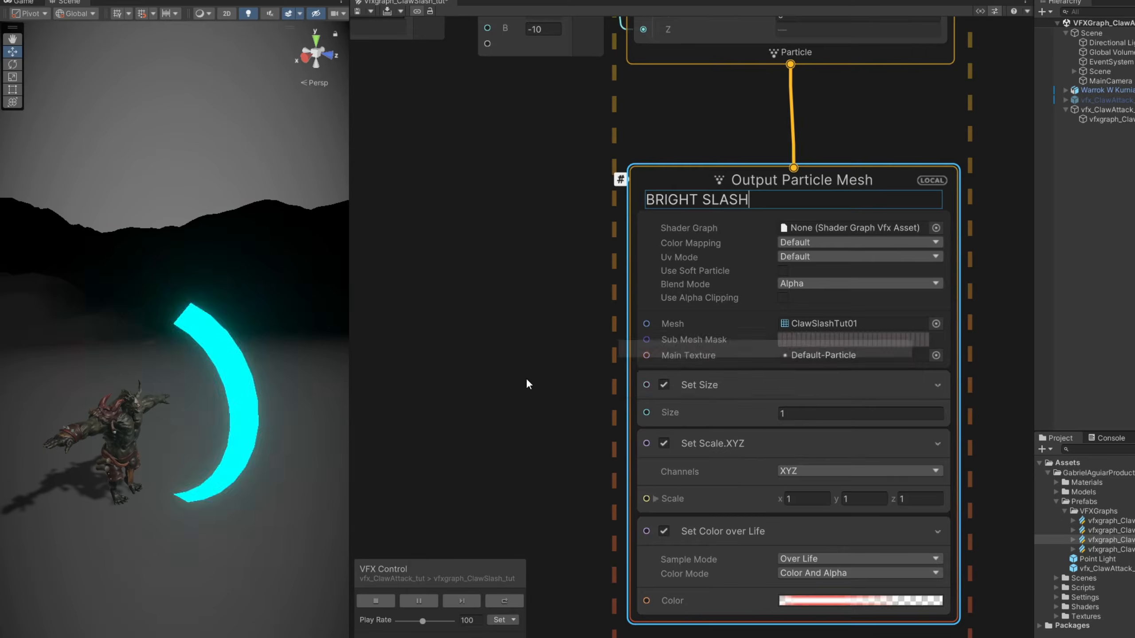
pyautogui.scroll(-3, 541, 376)
pyautogui.scroll(1, 556, 369)
pyautogui.scroll(-2, 501, 128)
pyautogui.moveTo(501, 130); pyautogui.dragTo(502, 130)
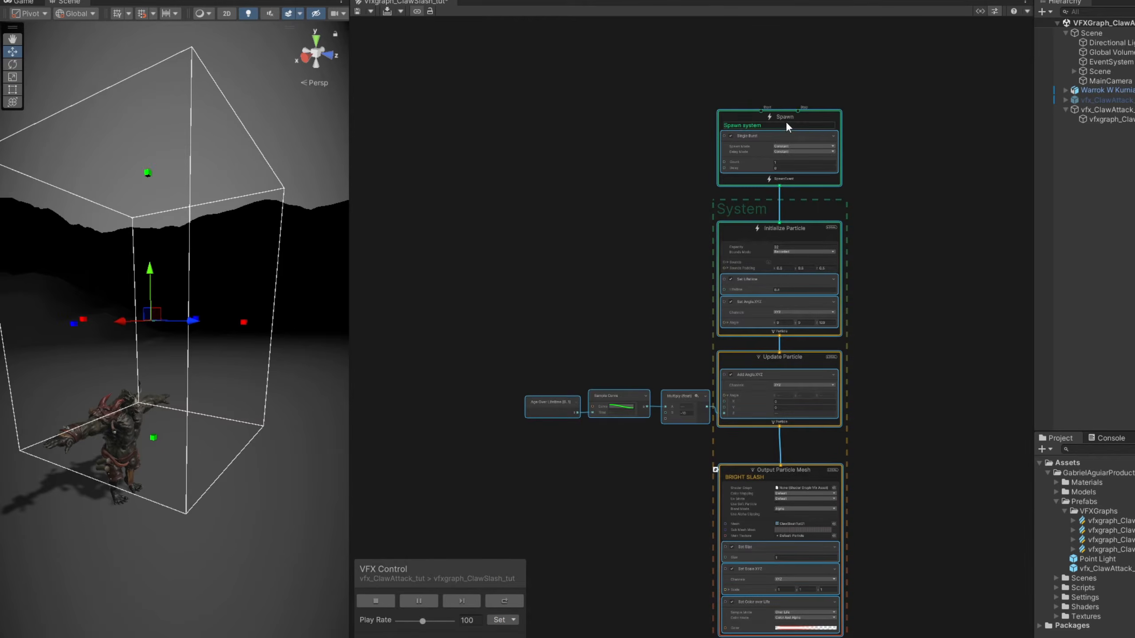
pyautogui.rightClick(785, 121)
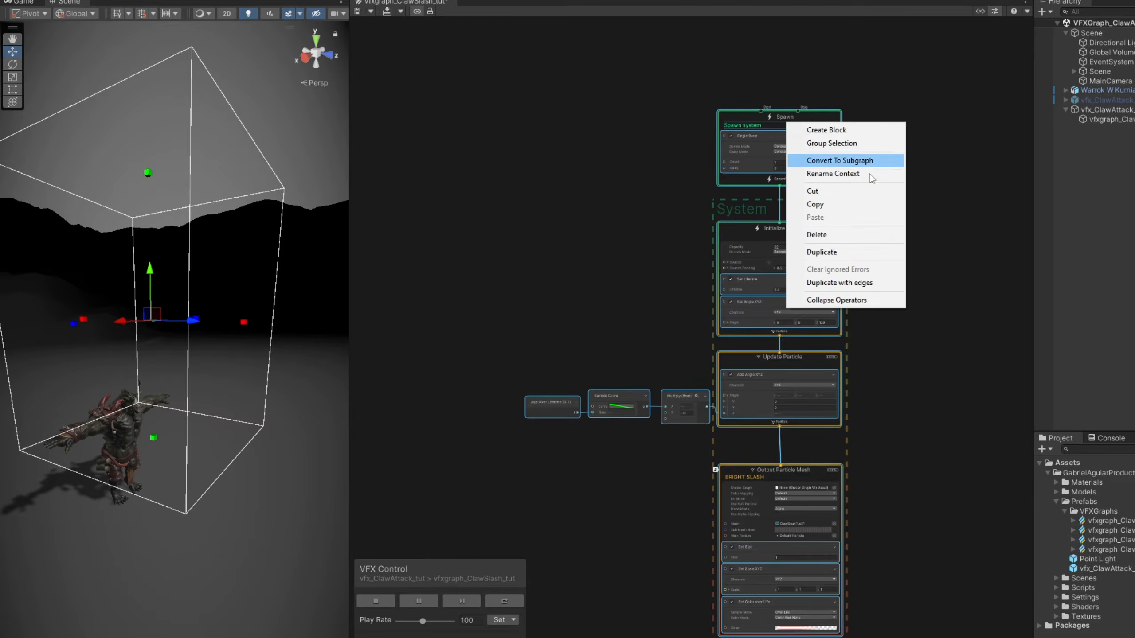
pyautogui.click(854, 144)
pyautogui.doubleClick(690, 91)
pyautogui.write('BRIGHT SLASH')
pyautogui.press('Return')
# Duplicate the BRIGHT SLASH group into the empty area beside it and rename the copy DARK SLASH
pyautogui.click(882, 142)
pyautogui.moveTo(1021, 115); pyautogui.dragTo(608, 125, button='middle')
pyautogui.hotkey('ctrl', 'v')
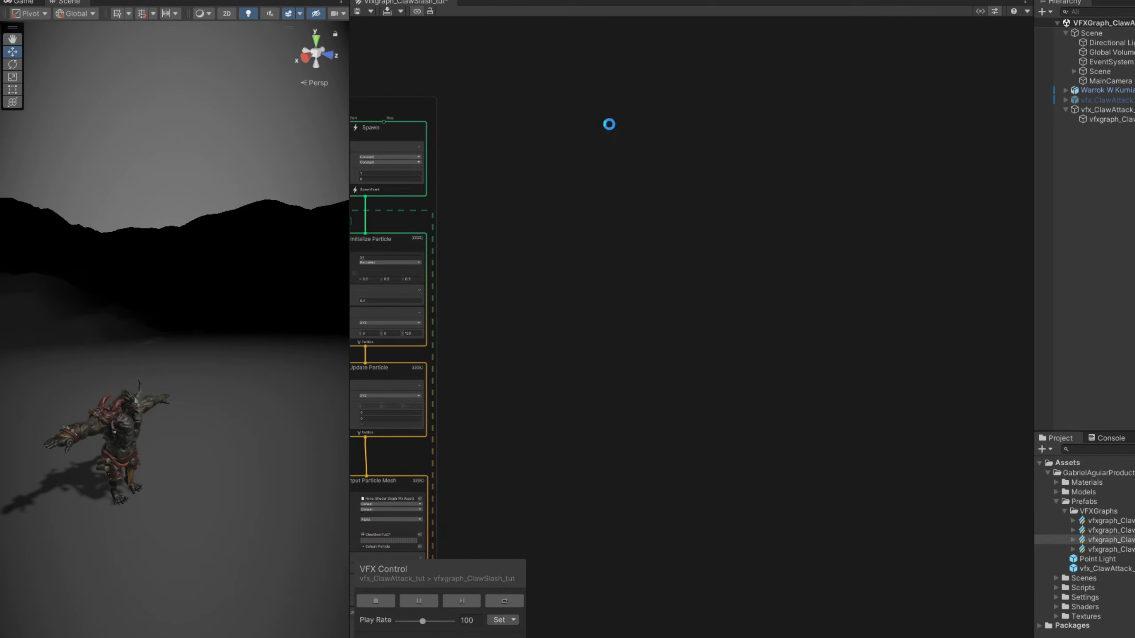
pyautogui.moveTo(748, 134); pyautogui.dragTo(679, 104)
pyautogui.doubleClick(679, 104)
pyautogui.scroll(5, 581, 100)
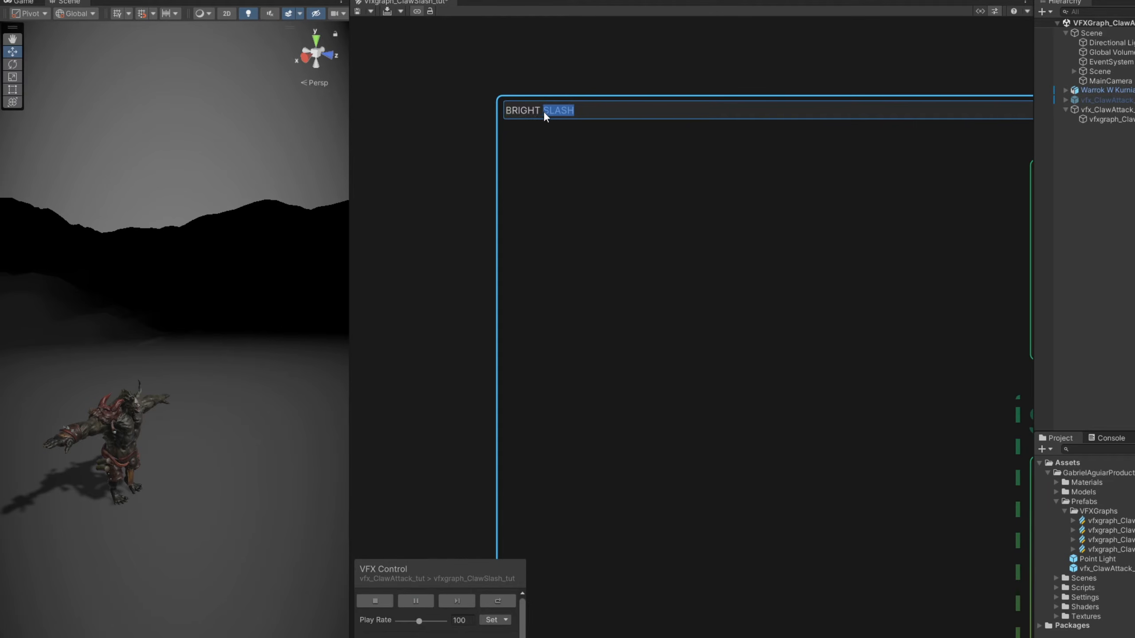
pyautogui.moveTo(541, 112); pyautogui.dragTo(452, 98)
pyautogui.write('DARK')
pyautogui.click(453, 104)
pyautogui.scroll(-1, 894, 182)
# Label the copied Output Particle Mesh context DARK SLASH and move it above BRIGHT SLASH in the output render order
pyautogui.doubleClick(924, 131)
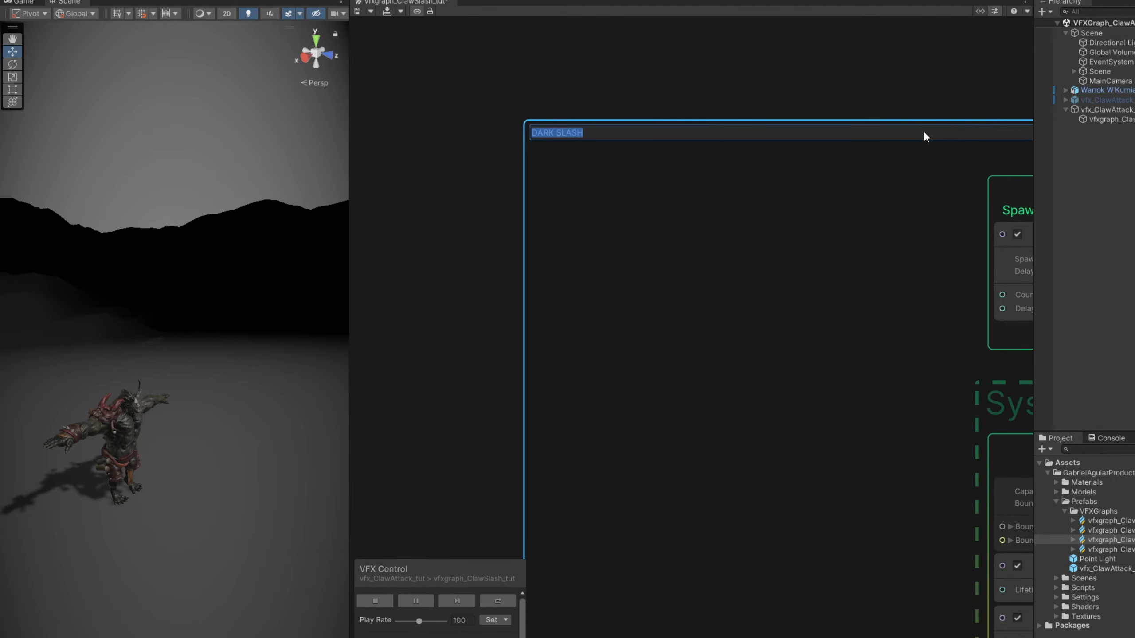
pyautogui.scroll(5, 642, 37)
pyautogui.doubleClick(853, 566)
pyautogui.write('DARK SLASH')
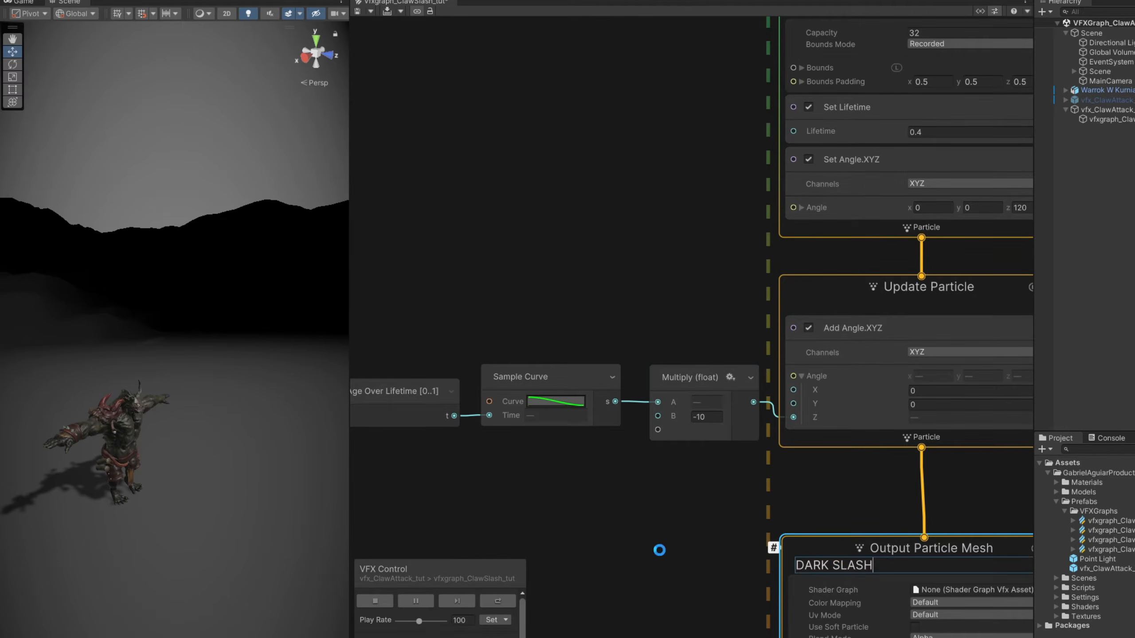
pyautogui.click(759, 545)
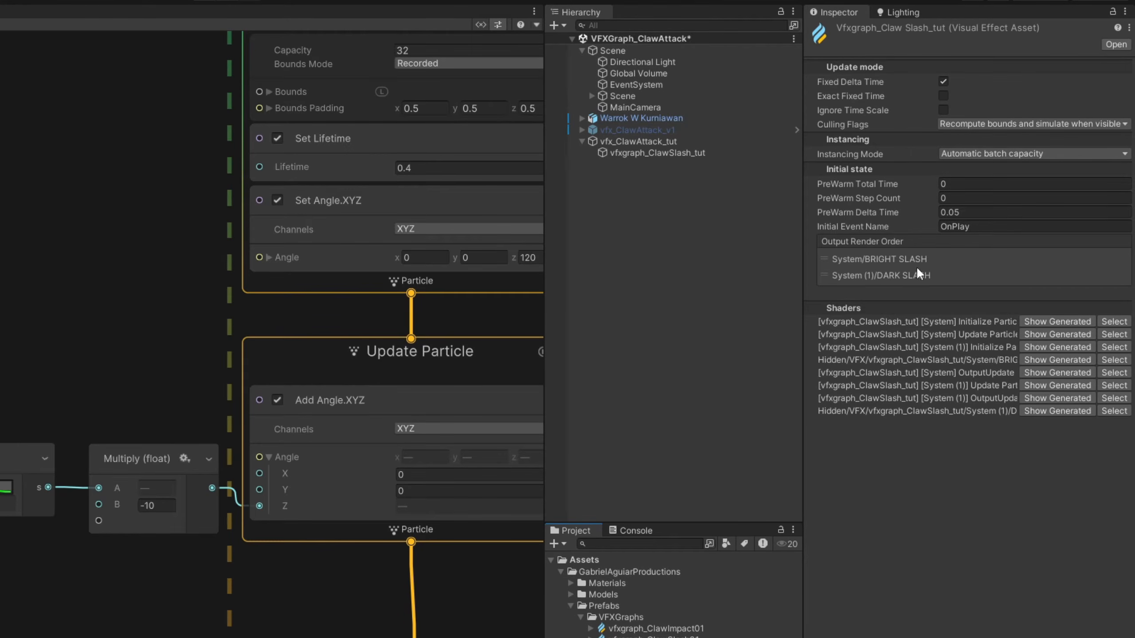
pyautogui.moveTo(905, 272); pyautogui.dragTo(925, 254)
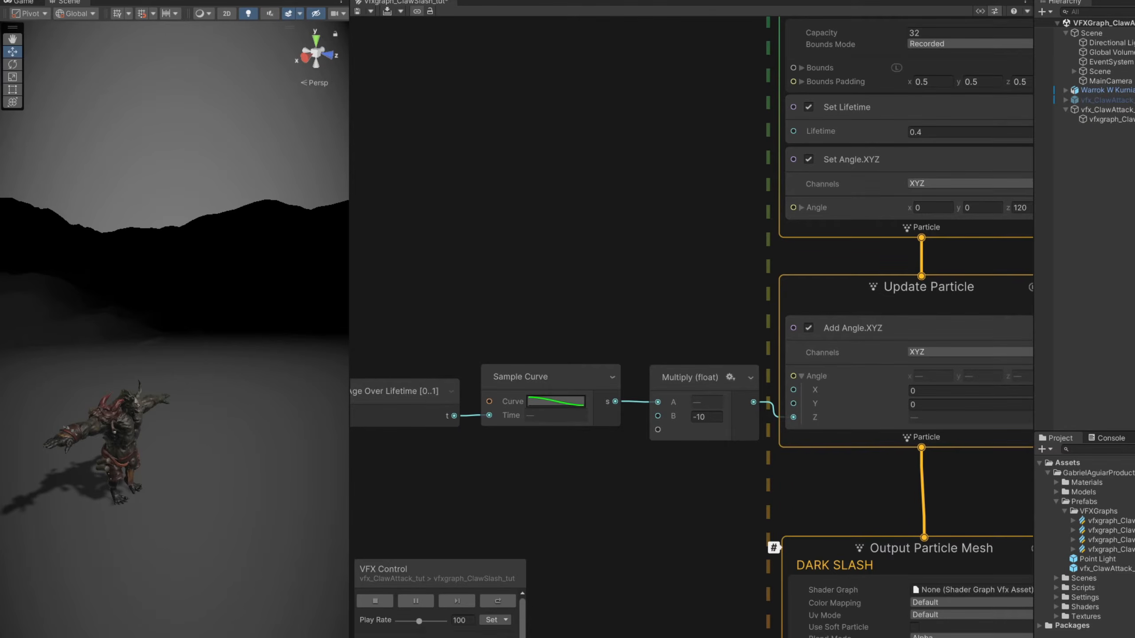
# Set the Z scale of the DARK SLASH output's Set Scale block to 3
pyautogui.moveTo(748, 588); pyautogui.dragTo(576, 392, button='middle')
pyautogui.click(855, 480)
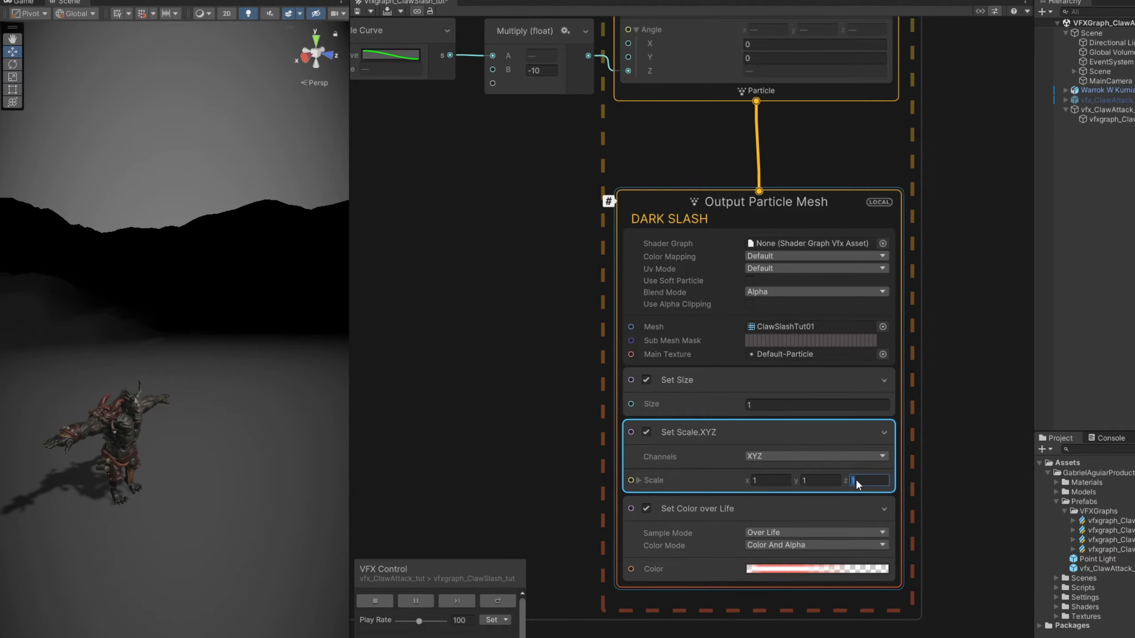
pyautogui.write('3')
# Change the first color key of the DARK SLASH gradient to a very dark, saturated red with intensity 0
pyautogui.click(781, 573)
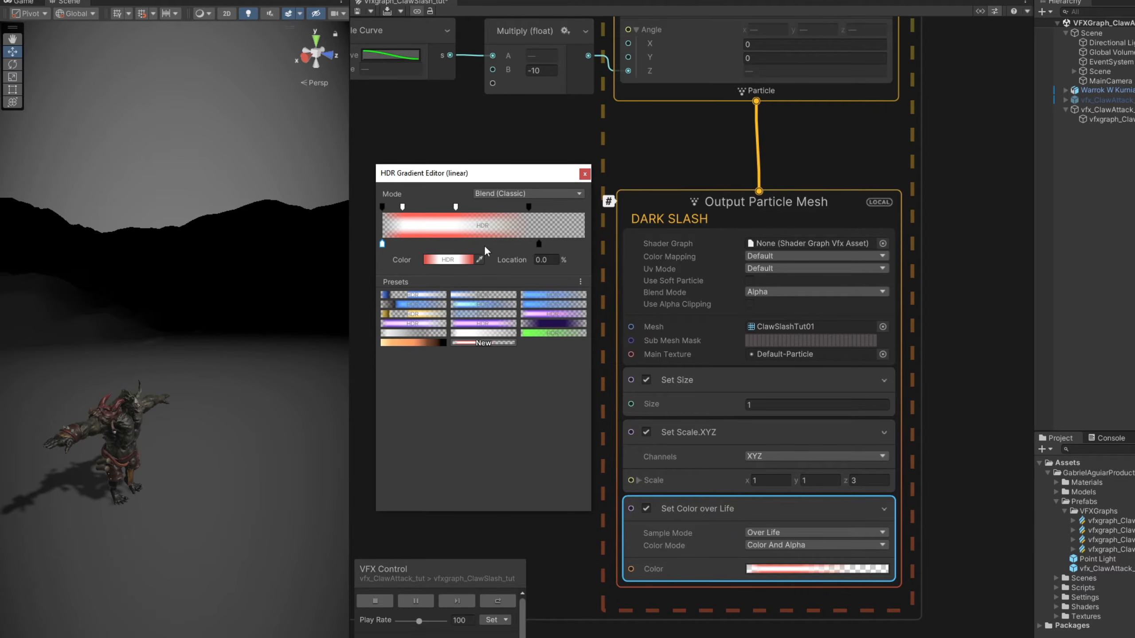
pyautogui.click(431, 259)
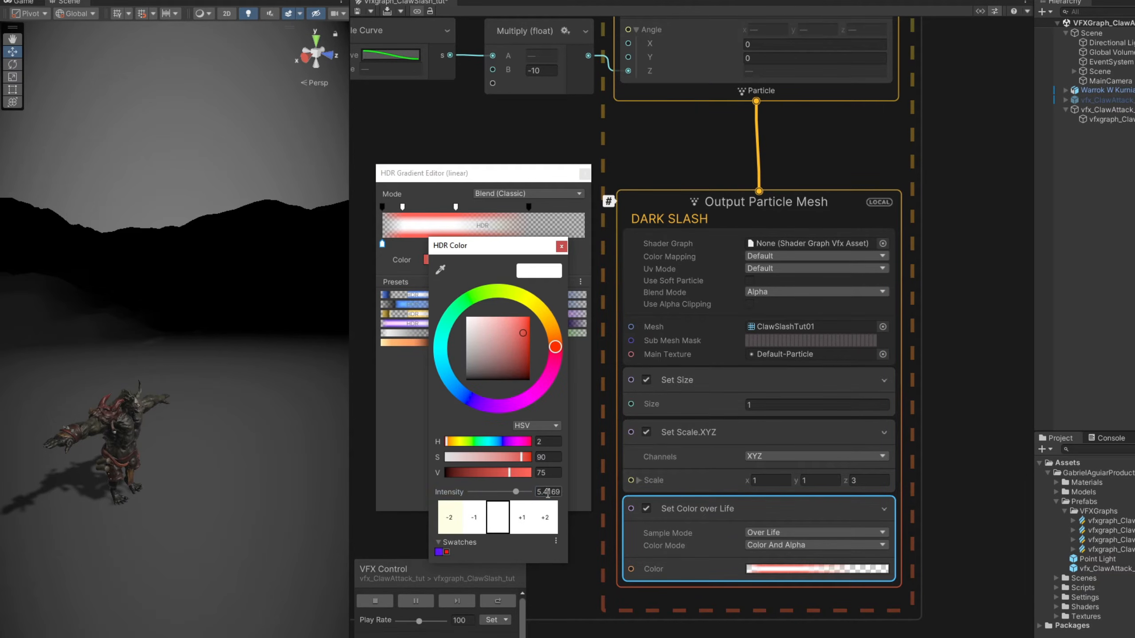
pyautogui.write('0')
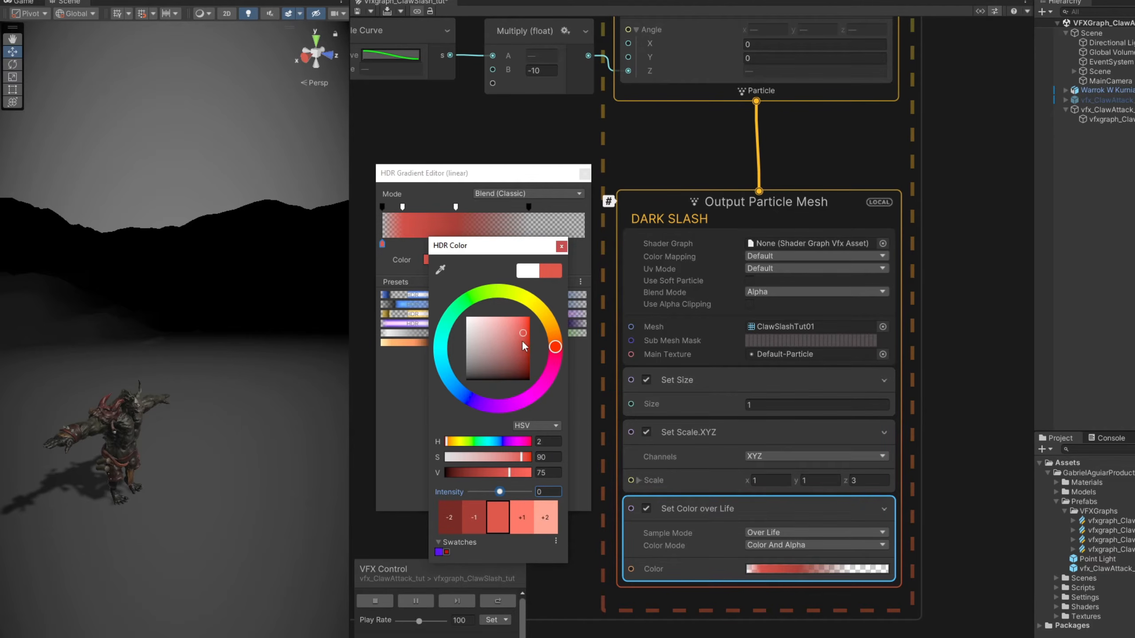
pyautogui.moveTo(506, 474); pyautogui.dragTo(457, 473)
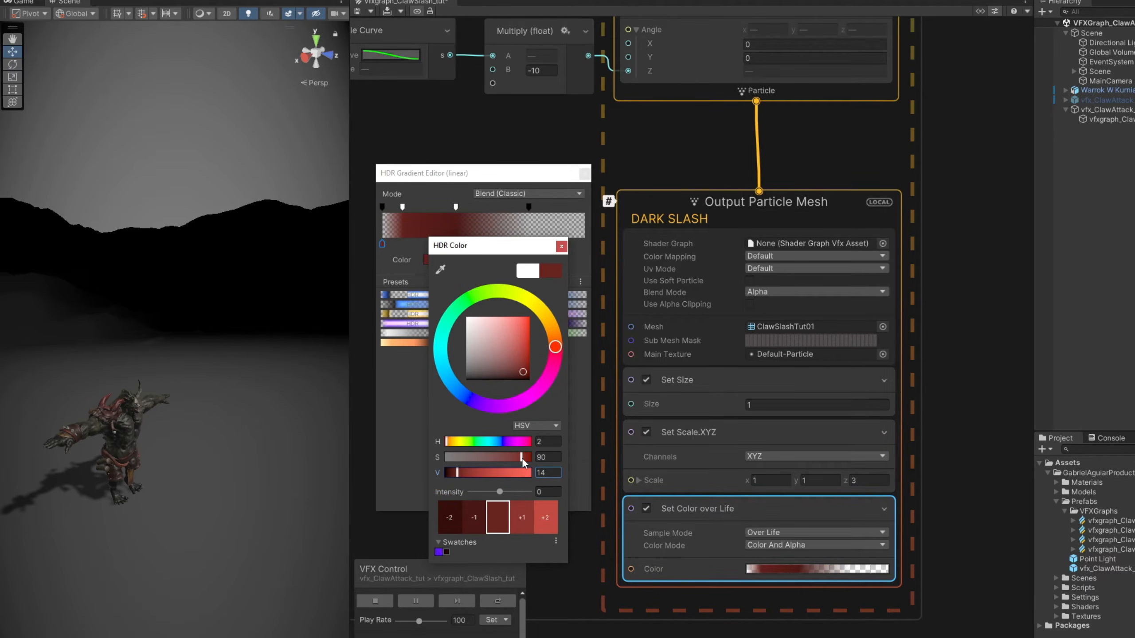
pyautogui.moveTo(521, 459); pyautogui.dragTo(529, 456)
pyautogui.moveTo(459, 475); pyautogui.dragTo(449, 475)
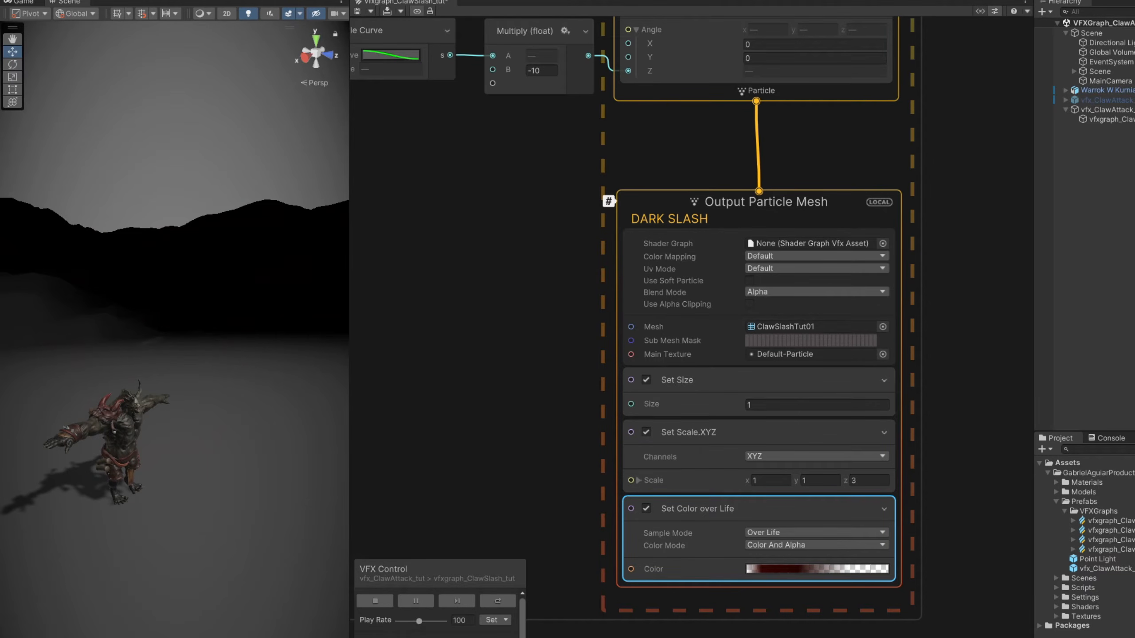
# Reshape the DARK SLASH color gradient: move the black key earlier, place the last alpha key at 92.9%, and add an alpha key near 57%
pyautogui.keyDown('alt'); pyautogui.moveTo(263, 393); pyautogui.dragTo(185, 447); pyautogui.keyUp('alt')
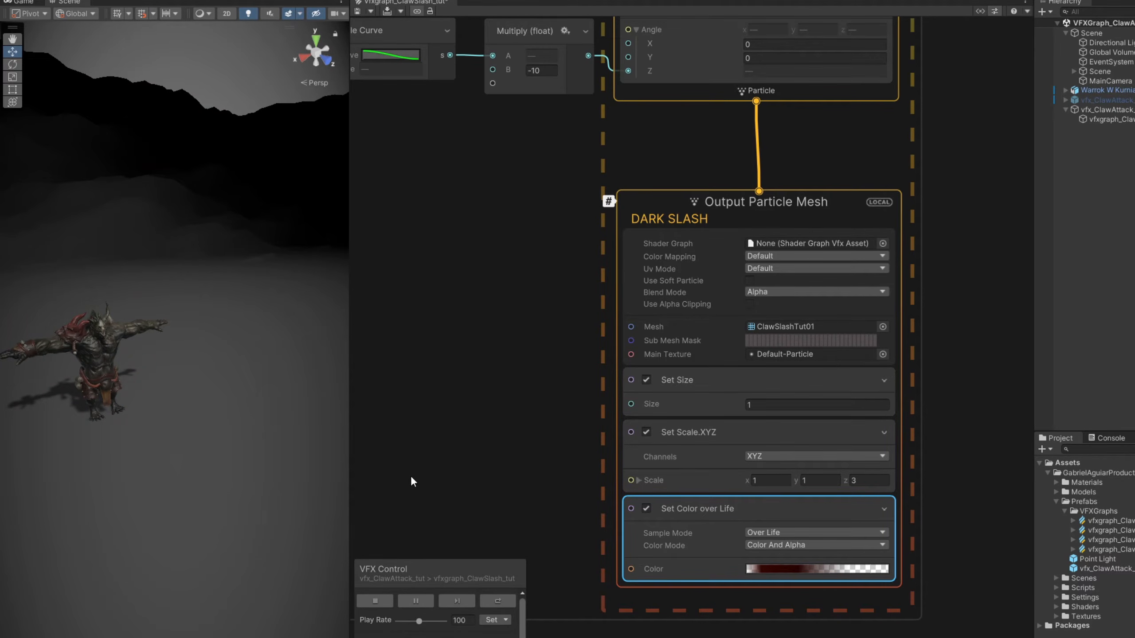
pyautogui.click(796, 569)
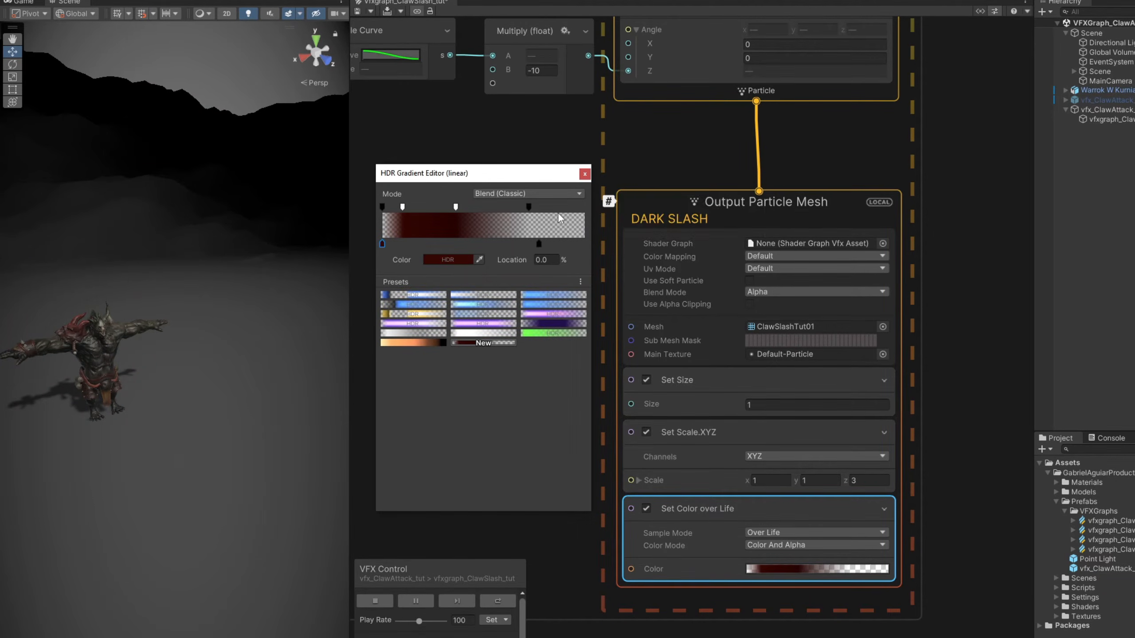
pyautogui.moveTo(528, 206); pyautogui.dragTo(565, 208)
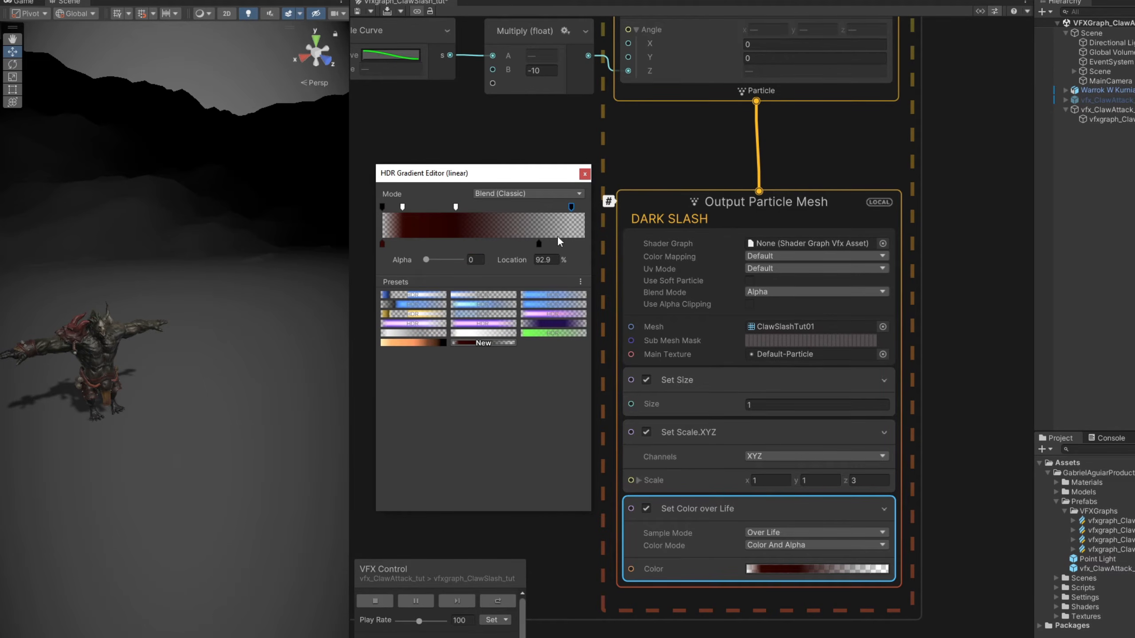
pyautogui.moveTo(538, 244); pyautogui.dragTo(486, 246)
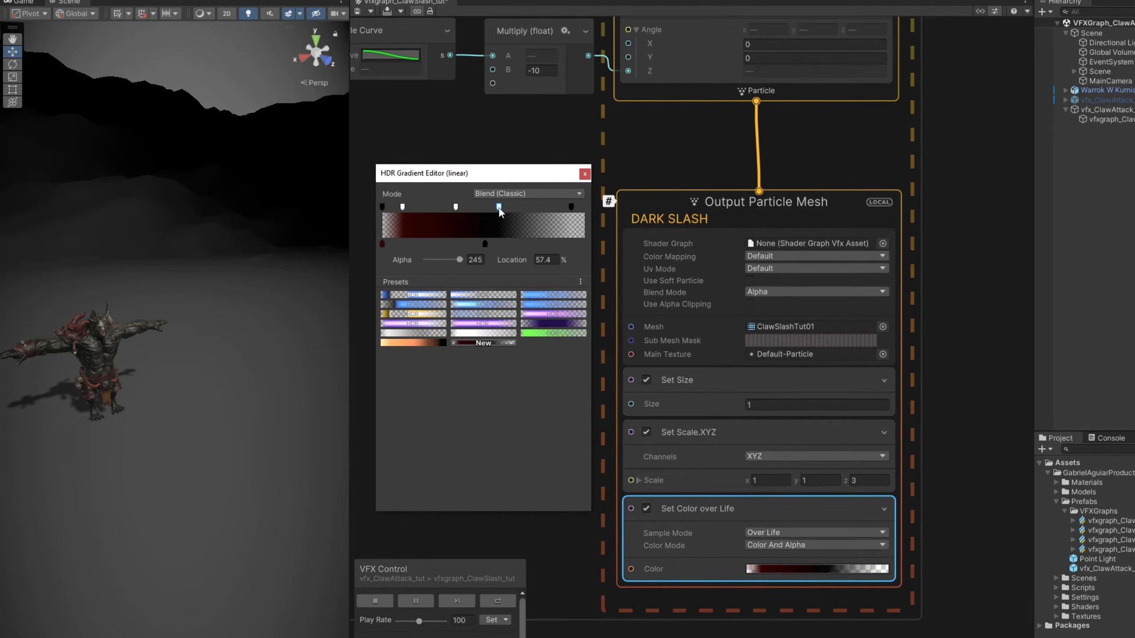
pyautogui.click(585, 174)
pyautogui.moveTo(183, 487); pyautogui.dragTo(178, 425, button='right')
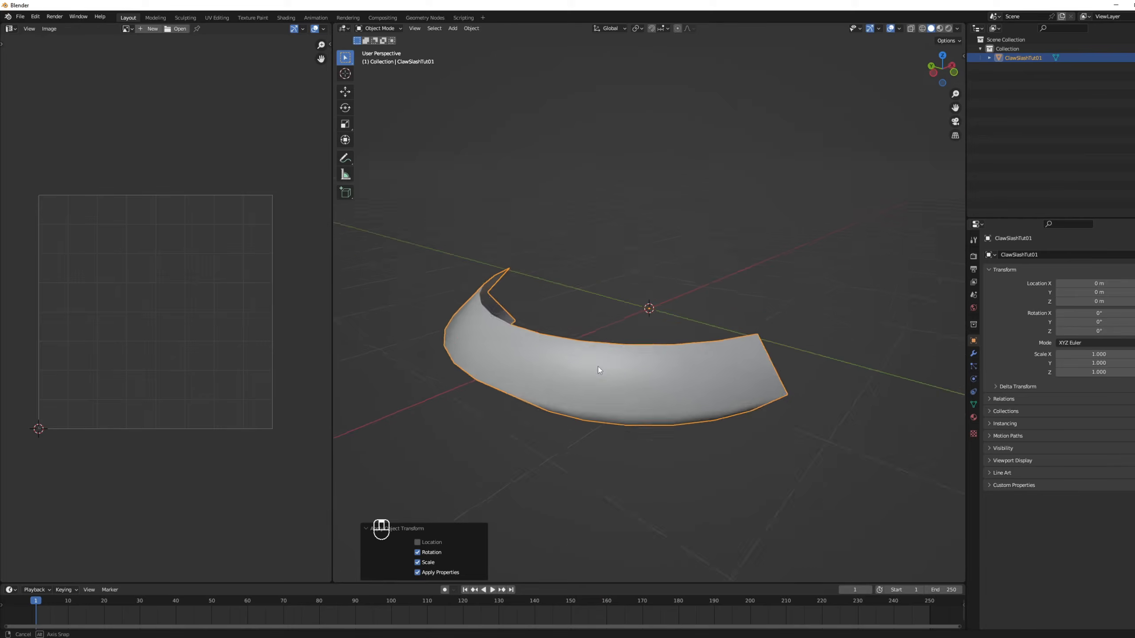
# Switch to Blender and move both long border edge loops of the claw mesh inward toward the origin to widen the blade
pyautogui.moveTo(601, 364); pyautogui.dragTo(566, 312, button='middle')
pyautogui.press('Tab')
pyautogui.press('KP_7')
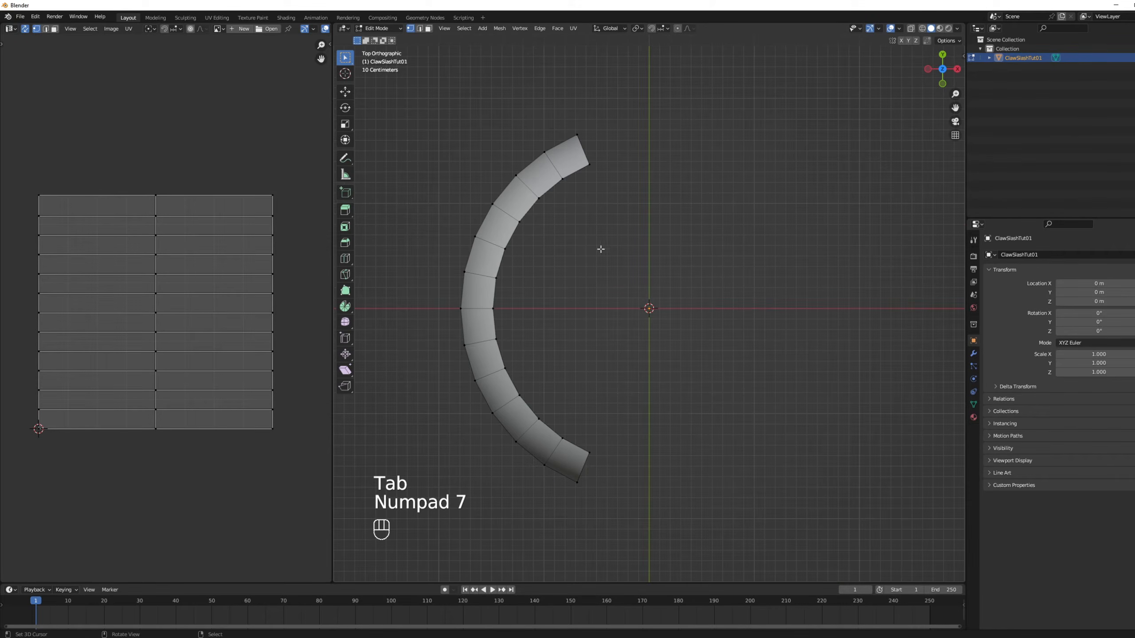
pyautogui.keyDown('alt'); pyautogui.keyDown('shift'); pyautogui.rightClick(552, 211); pyautogui.keyUp('shift'); pyautogui.keyUp('alt')
pyautogui.moveTo(552, 210); pyautogui.dragTo(512, 166, button='middle')
pyautogui.keyDown('alt'); pyautogui.keyDown('shift'); pyautogui.rightClick(568, 234); pyautogui.keyUp('shift'); pyautogui.keyUp('alt')
pyautogui.moveTo(568, 234); pyautogui.dragTo(630, 244, button='middle')
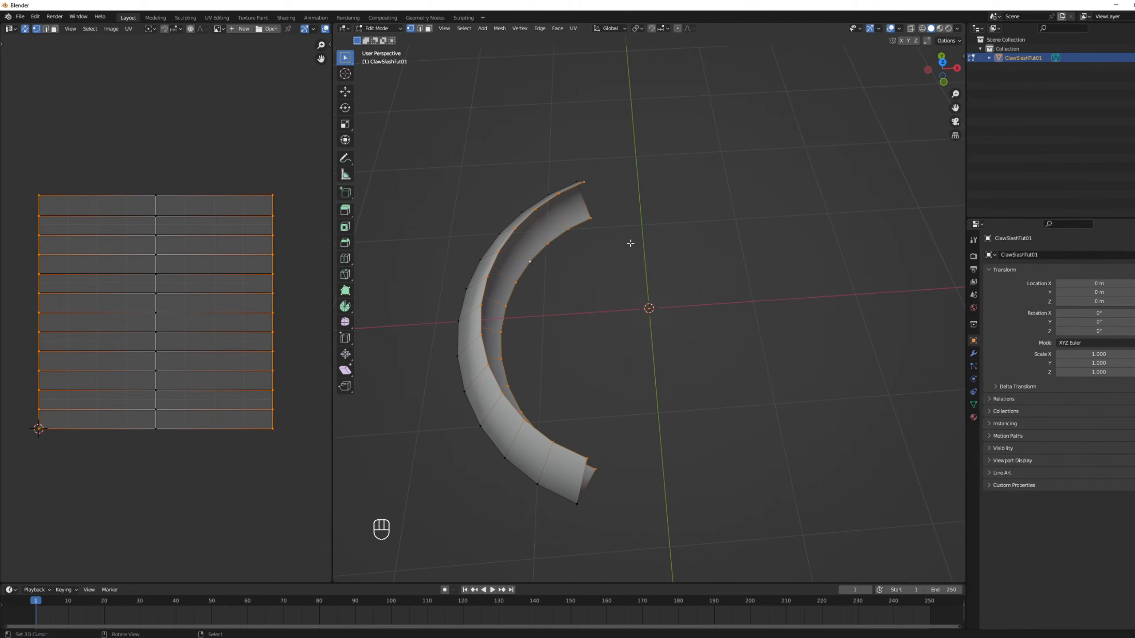
pyautogui.press('g')
pyautogui.click(639, 221)
pyautogui.press('Tab')
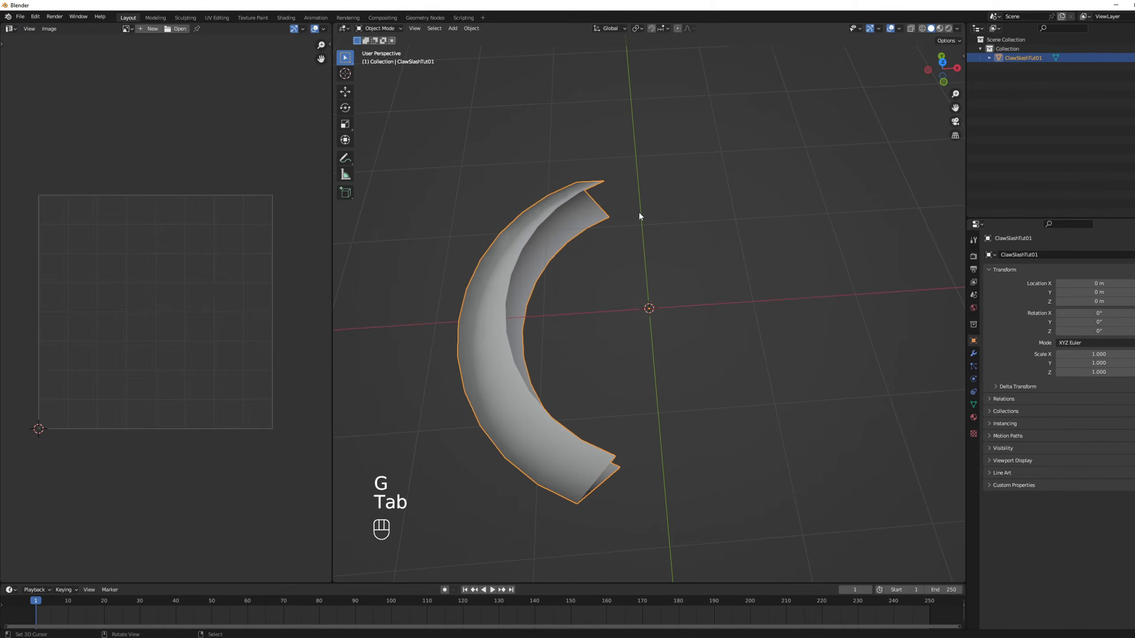
# Export the widened claw mesh as the FBX file ClawMeshTut02
pyautogui.click(20, 16)
pyautogui.moveTo(44, 152)
pyautogui.click(134, 245)
pyautogui.click(734, 453)
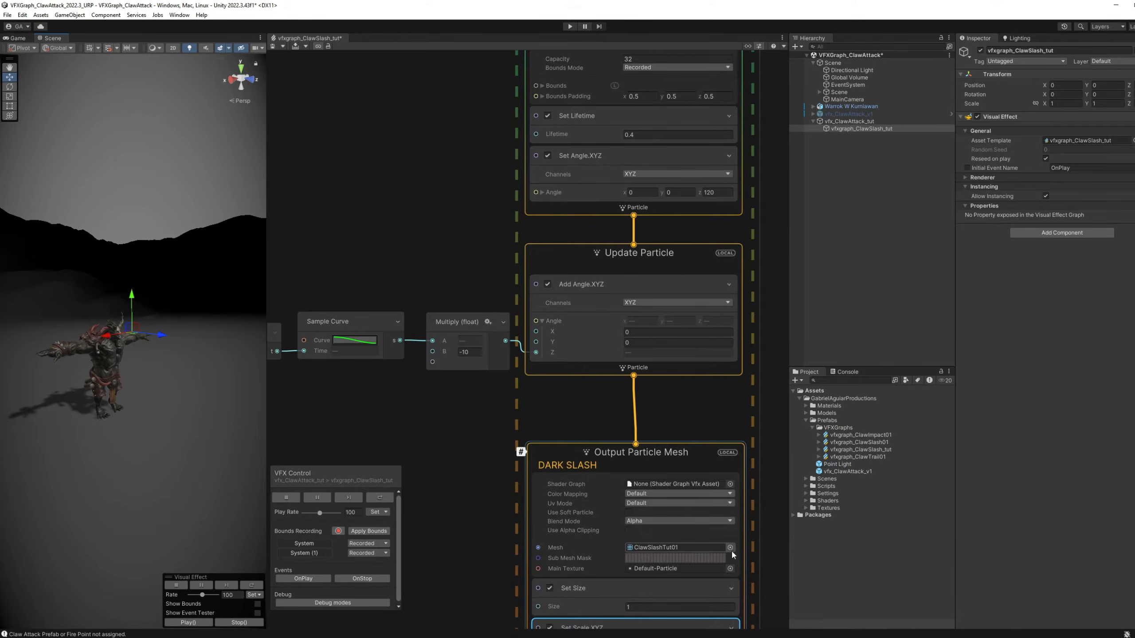
# In Unity, assign the mesh from ClawMeshTut02.fbx to the DARK SLASH output and replay the effect to check it
pyautogui.click(733, 546)
pyautogui.click(911, 348)
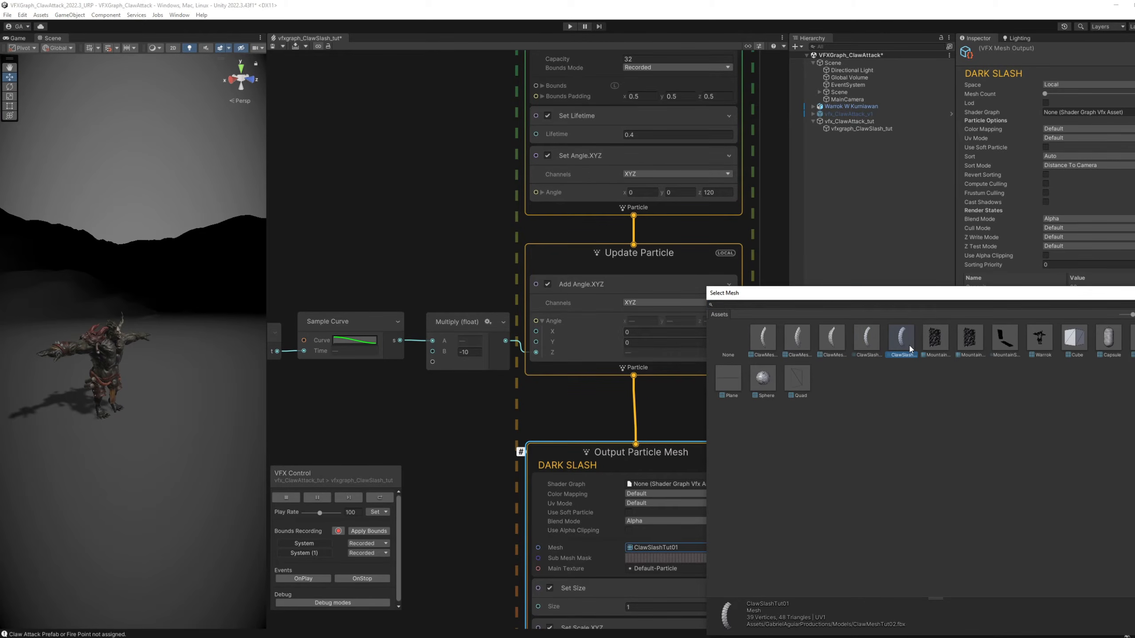
pyautogui.doubleClick(909, 346)
pyautogui.click(299, 579)
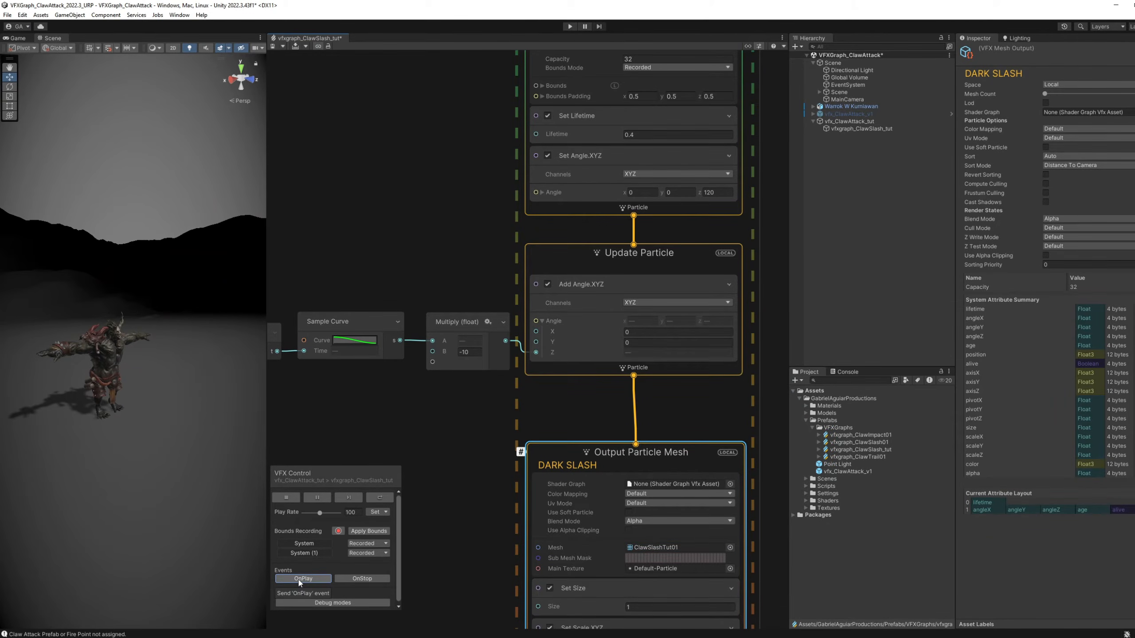
pyautogui.click(298, 579)
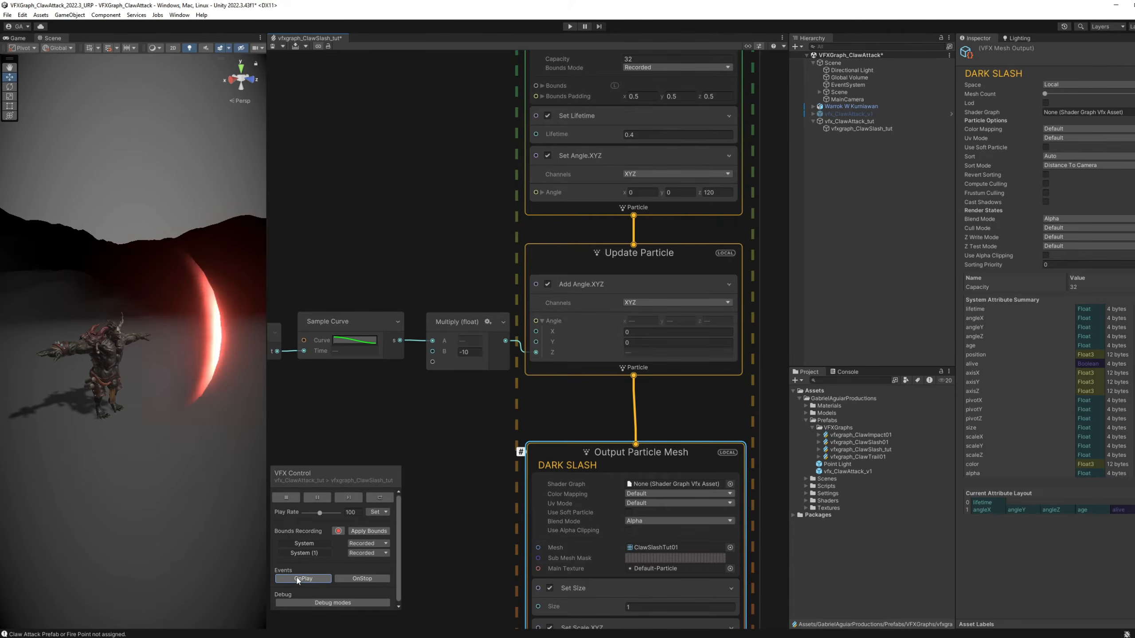
pyautogui.click(299, 580)
pyautogui.click(299, 580)
pyautogui.click(299, 580)
pyautogui.click(299, 579)
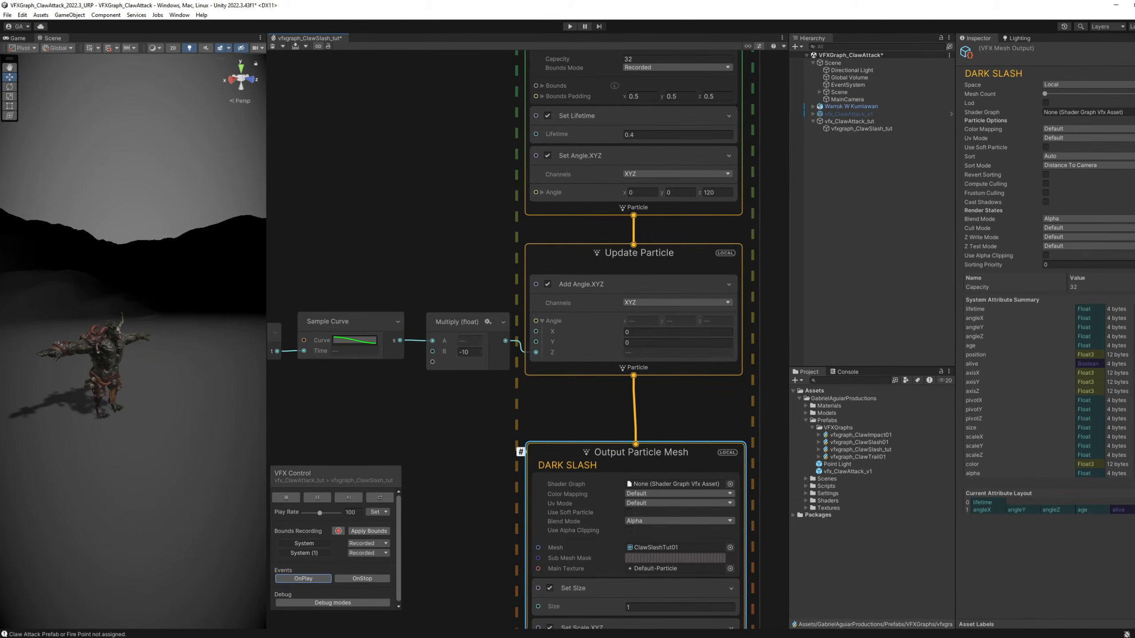
# Examine the slash objects inside the finished vfx_ClawAttack_v1 and how the second one is positioned
pyautogui.click(858, 442)
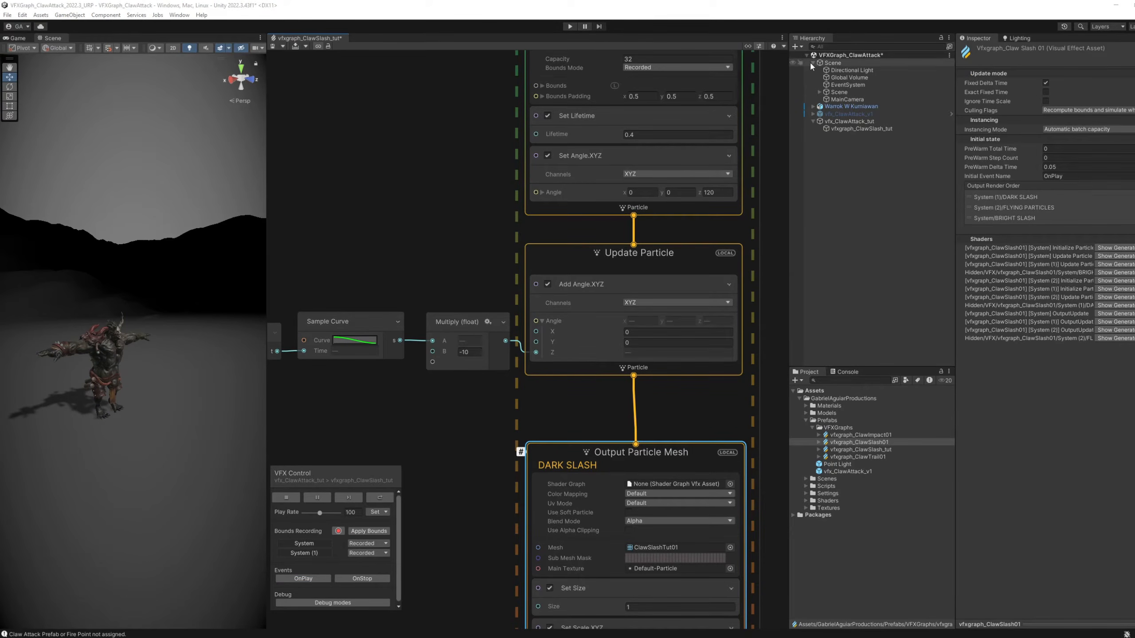
pyautogui.click(813, 63)
pyautogui.click(841, 96)
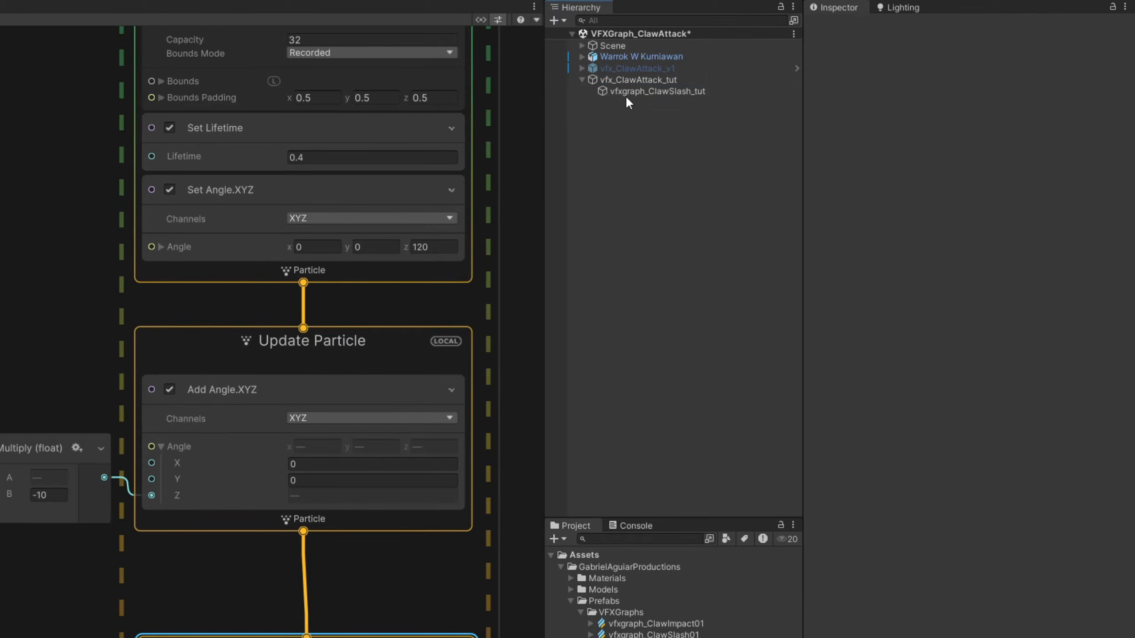
pyautogui.click(631, 92)
pyautogui.click(582, 67)
pyautogui.click(620, 79)
pyautogui.click(628, 91)
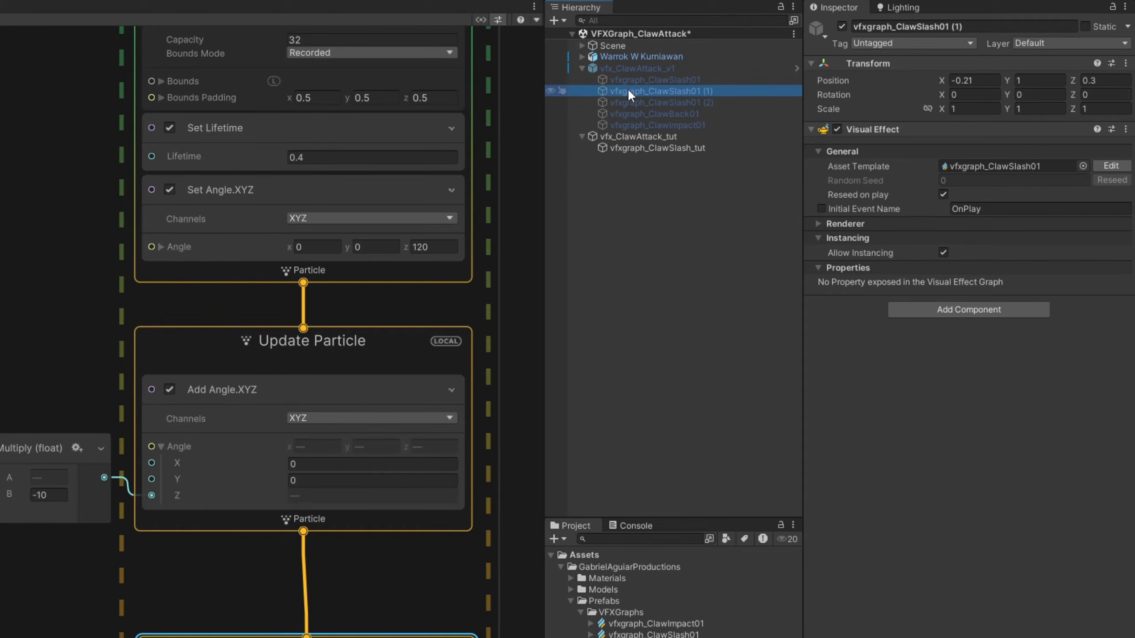
pyautogui.click(582, 68)
# Duplicate vfxgraph_ClawSlash_tut twice, placing the copies at Z positions 0.3 and 0.6
pyautogui.click(652, 91)
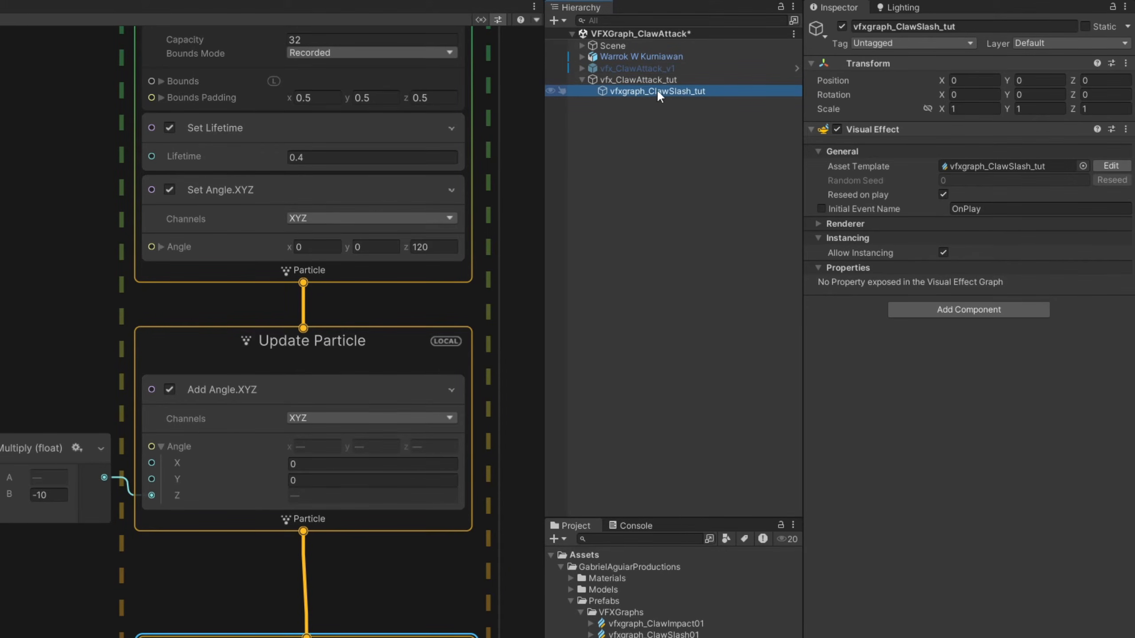
pyautogui.hotkey('ctrl', 'd')
pyautogui.click(1100, 80)
pyautogui.write('.3')
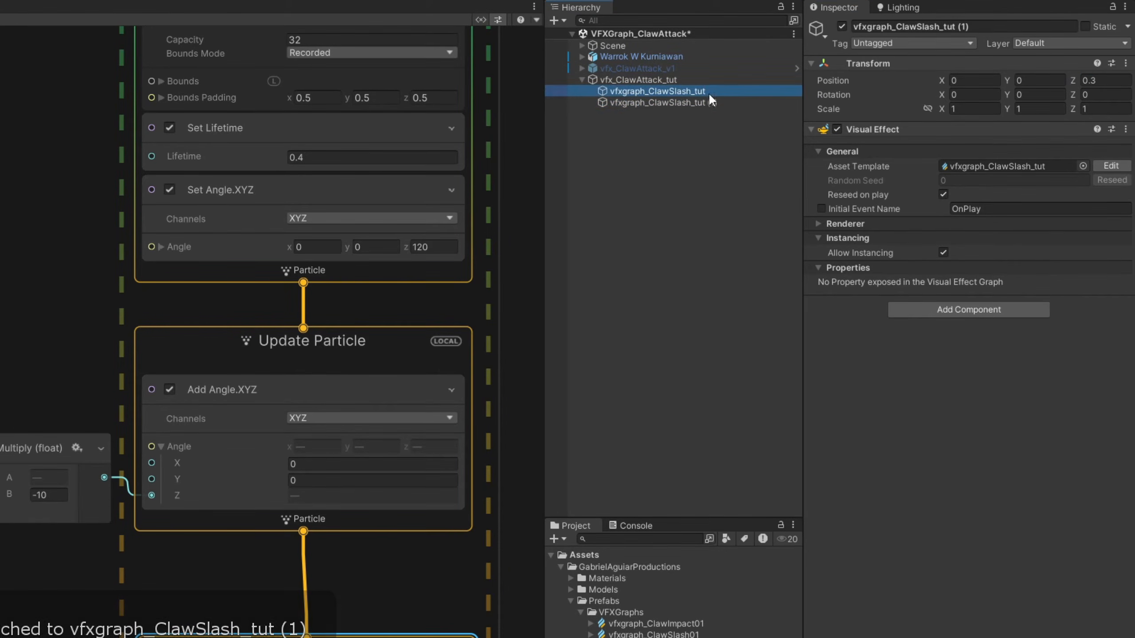
pyautogui.click(701, 103)
pyautogui.hotkey('ctrl', 'd')
pyautogui.click(1093, 82)
pyautogui.write('0.6')
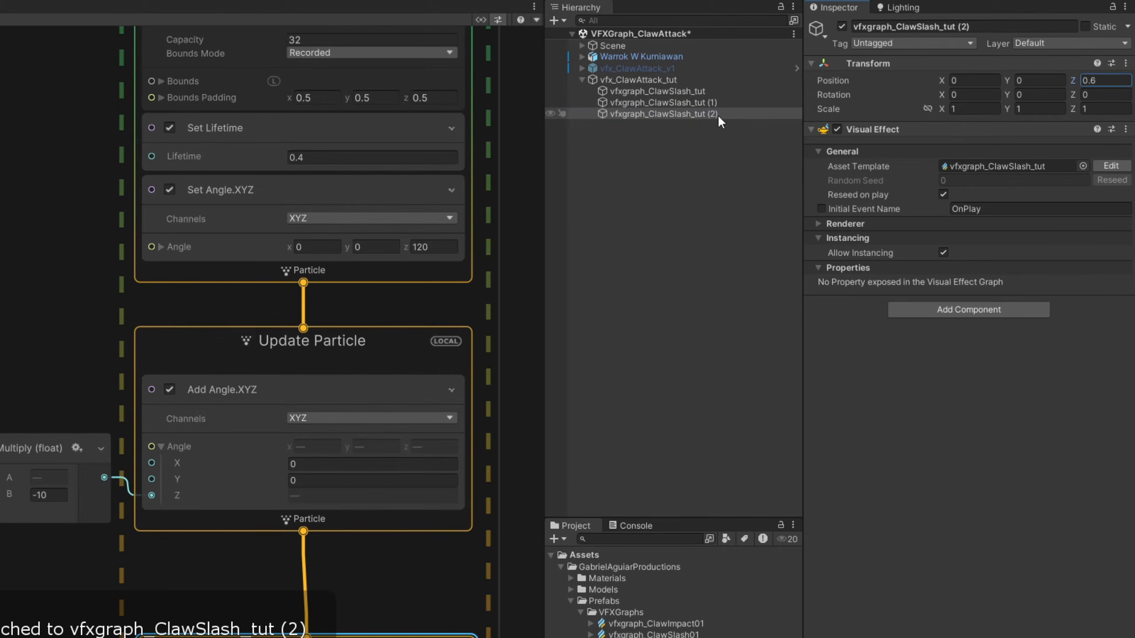
# Select all three claw slash objects and replay them together to examine the triple slash
pyautogui.keyDown('shift'); pyautogui.click(685, 92); pyautogui.keyUp('shift')
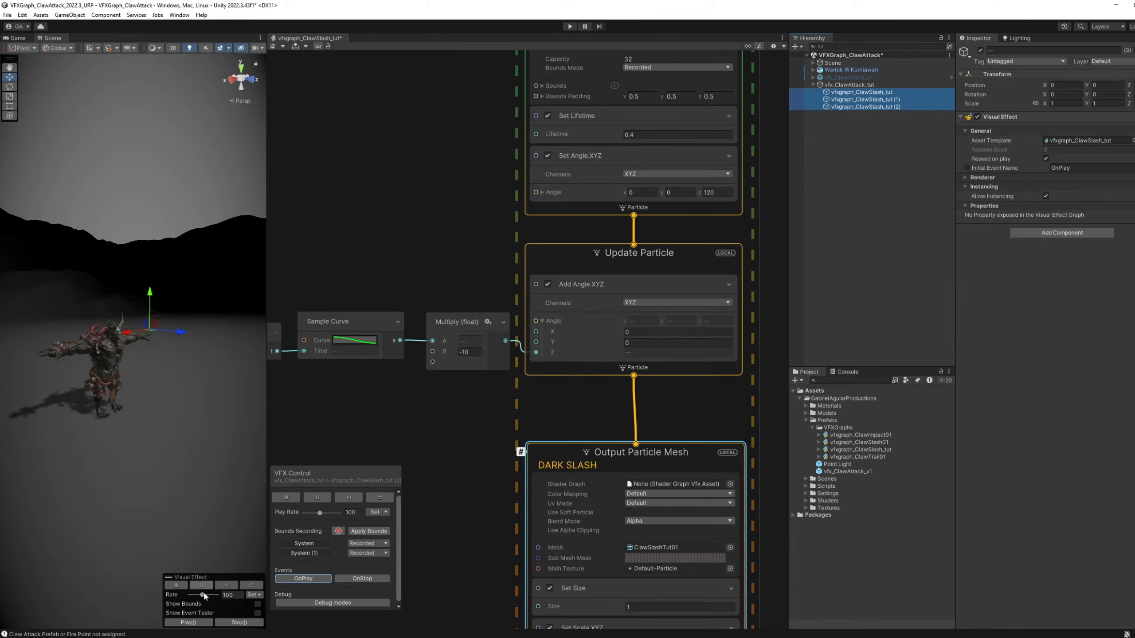
pyautogui.click(191, 624)
pyautogui.keyDown('alt'); pyautogui.moveTo(178, 503); pyautogui.dragTo(163, 437); pyautogui.keyUp('alt')
pyautogui.click(188, 625)
pyautogui.click(195, 625)
pyautogui.click(196, 625)
pyautogui.click(196, 625)
pyautogui.click(196, 625)
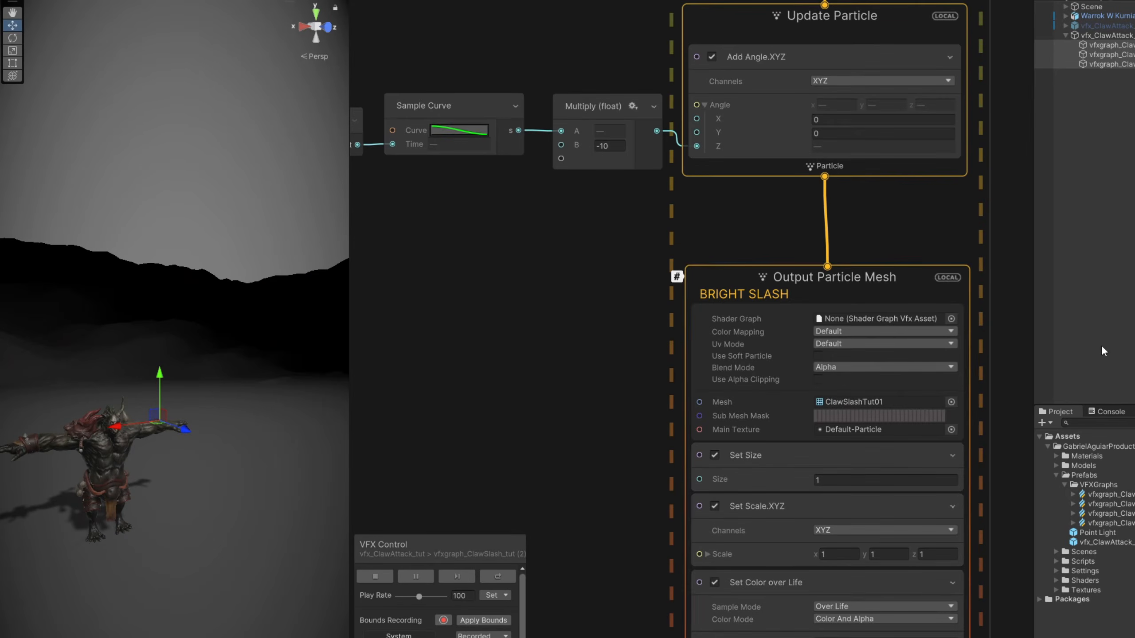
# Set the Z scale of the BRIGHT SLASH output's Set Scale block to 0.5 and reselect the slash objects
pyautogui.click(937, 554)
pyautogui.write('0.5')
pyautogui.keyDown('shift'); pyautogui.click(1103, 44); pyautogui.keyUp('shift')
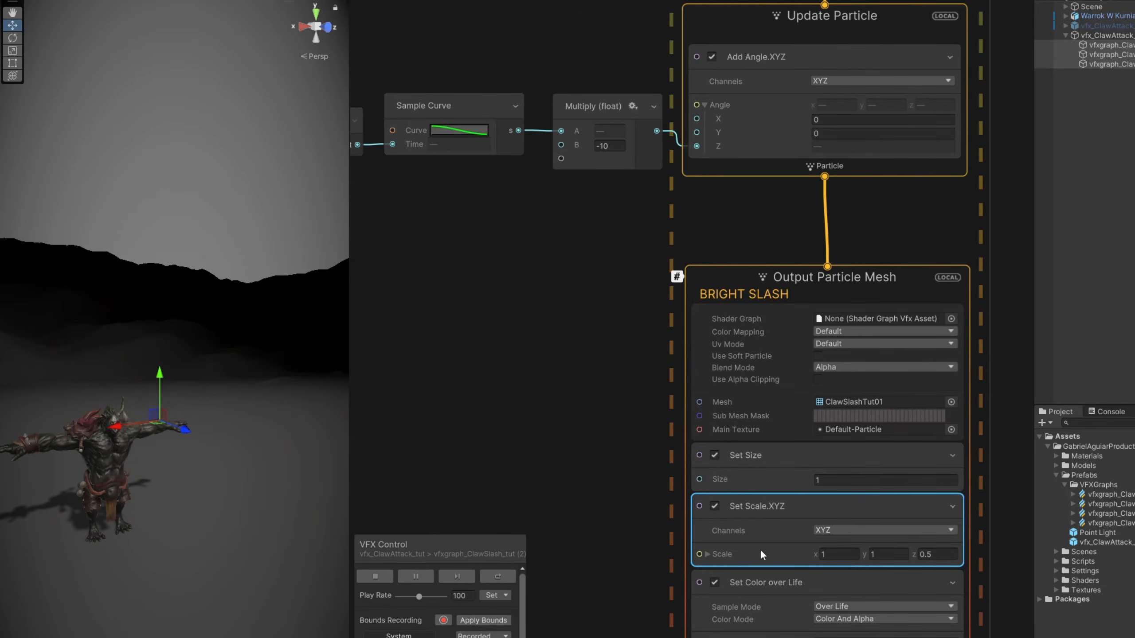
# Add a simple particle system to the graph in the empty area beside the DARK SLASH group
pyautogui.scroll(-6, 607, 338)
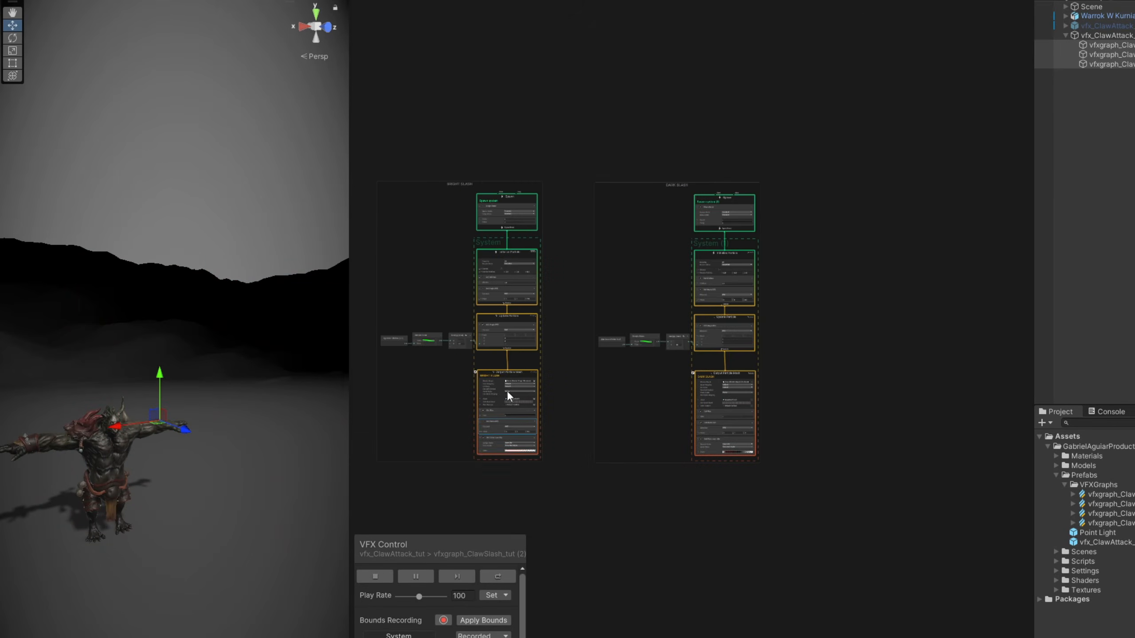
pyautogui.scroll(2, 652, 273)
pyautogui.rightClick(736, 215)
pyautogui.click(780, 222)
pyautogui.write('simple')
pyautogui.press('Down')
pyautogui.press('Down')
pyautogui.press('Return')
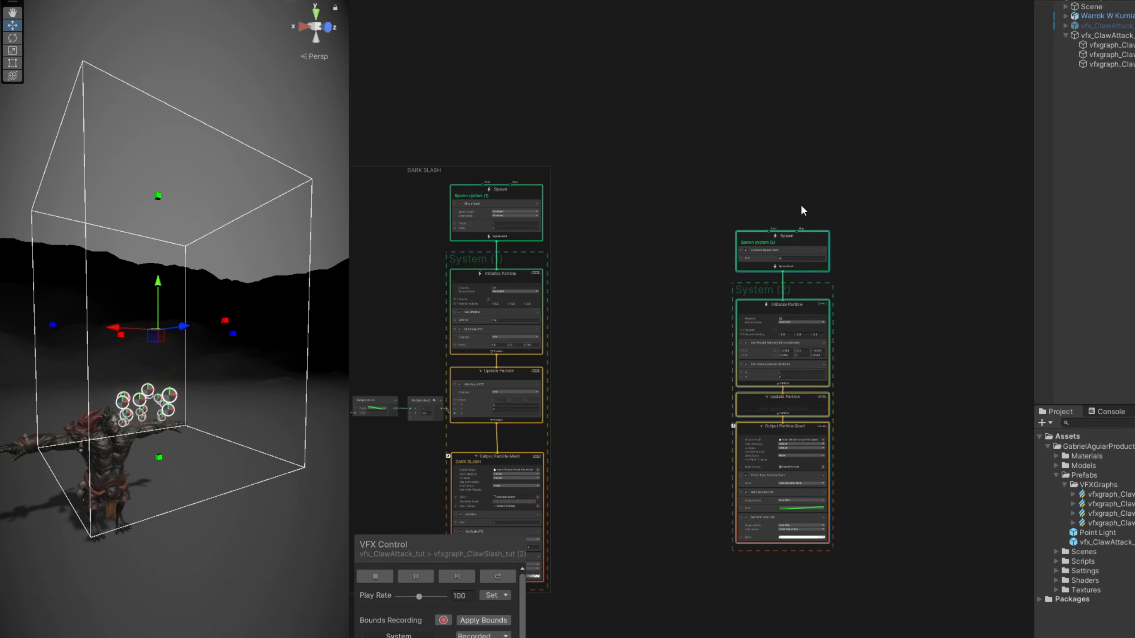
# Replace the Constant Spawn Rate block in the new system's Spawn context with a Single Burst block
pyautogui.scroll(2, 786, 215)
pyautogui.scroll(2, 761, 230)
pyautogui.click(761, 296)
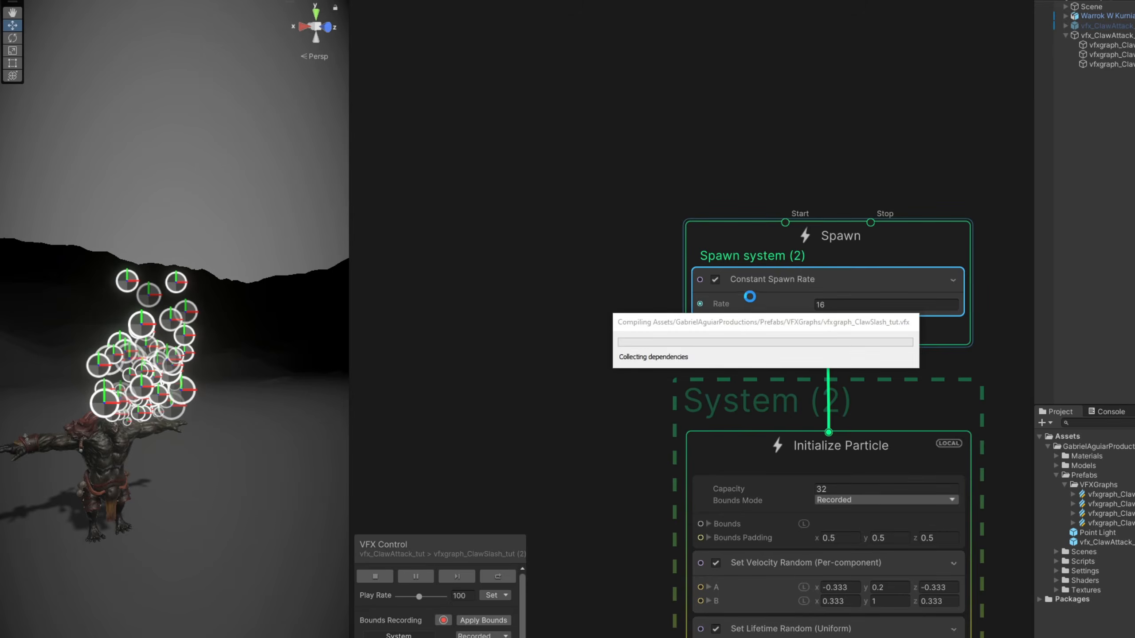
pyautogui.press('Delete')
pyautogui.press('space')
pyautogui.write('single')
pyautogui.press('Return')
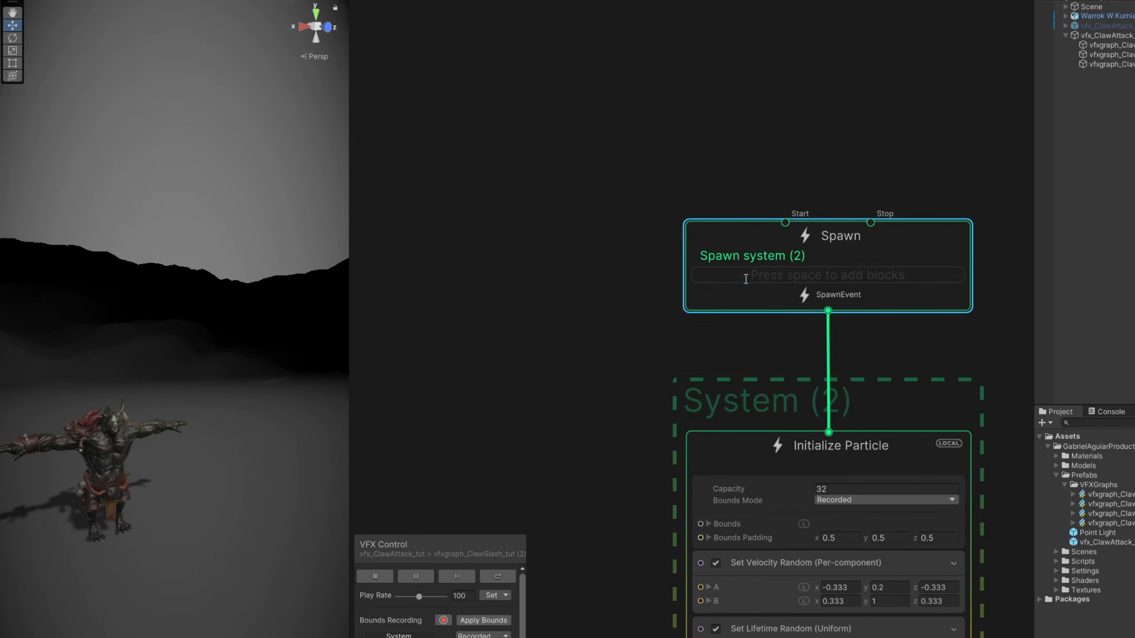
# Add a Random Number node beside the new Spawn context and connect it to the Single Burst count
pyautogui.press('space')
pyautogui.write('random')
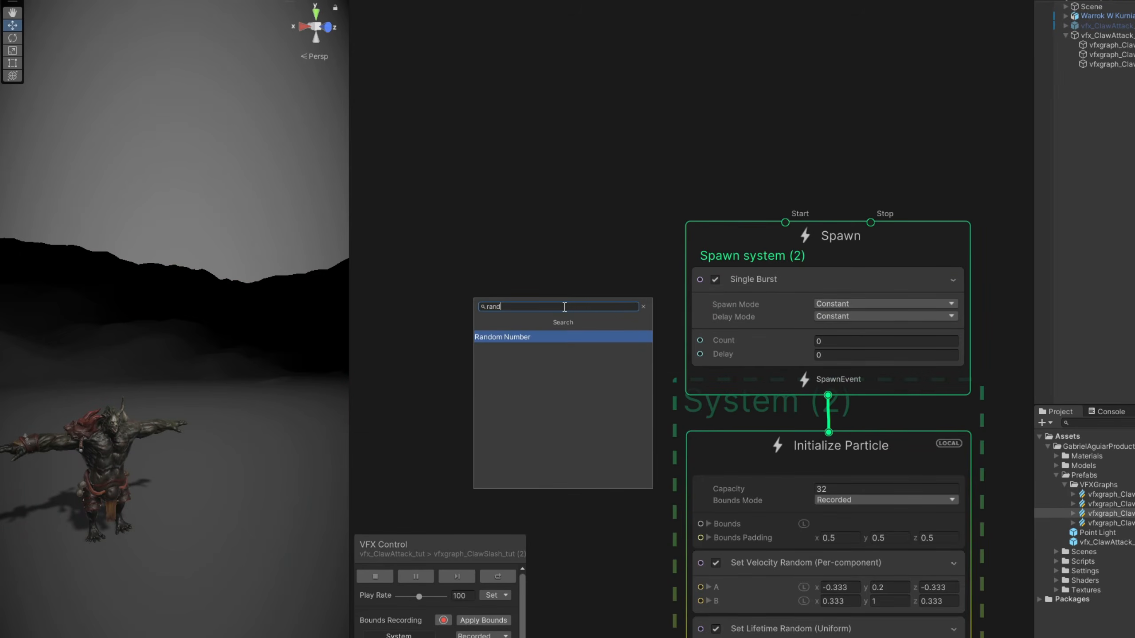
pyautogui.press('Return')
pyautogui.moveTo(624, 343); pyautogui.dragTo(591, 288)
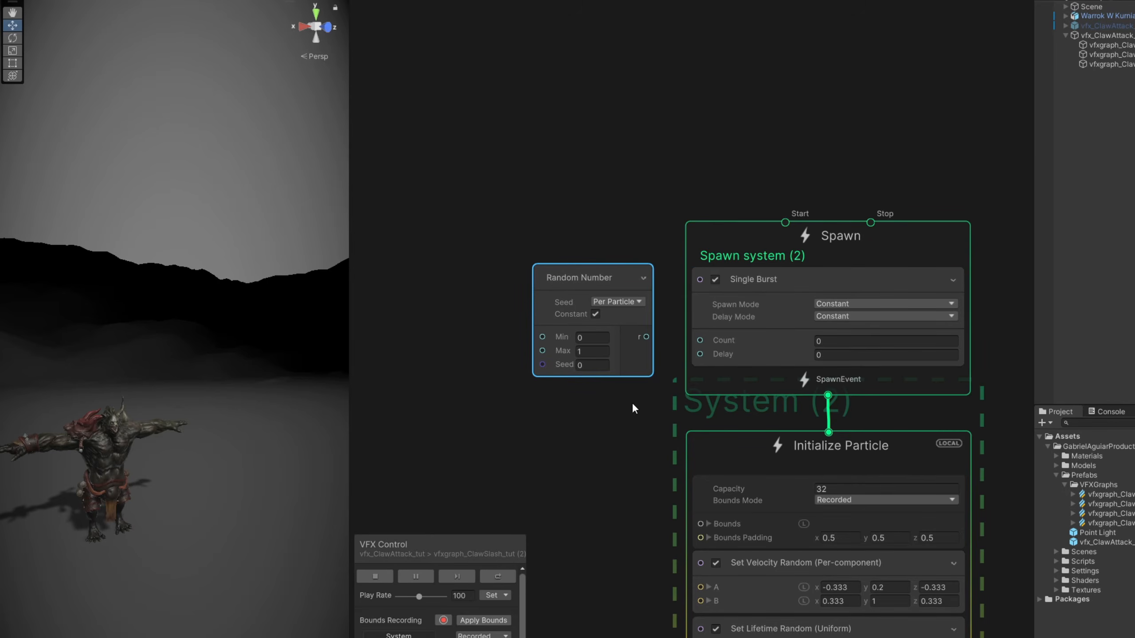
pyautogui.moveTo(691, 337); pyautogui.dragTo(693, 339)
# Set the main texture of the new system's Output Particle Quad to Default-Particle
pyautogui.moveTo(493, 438); pyautogui.dragTo(507, 387, button='middle')
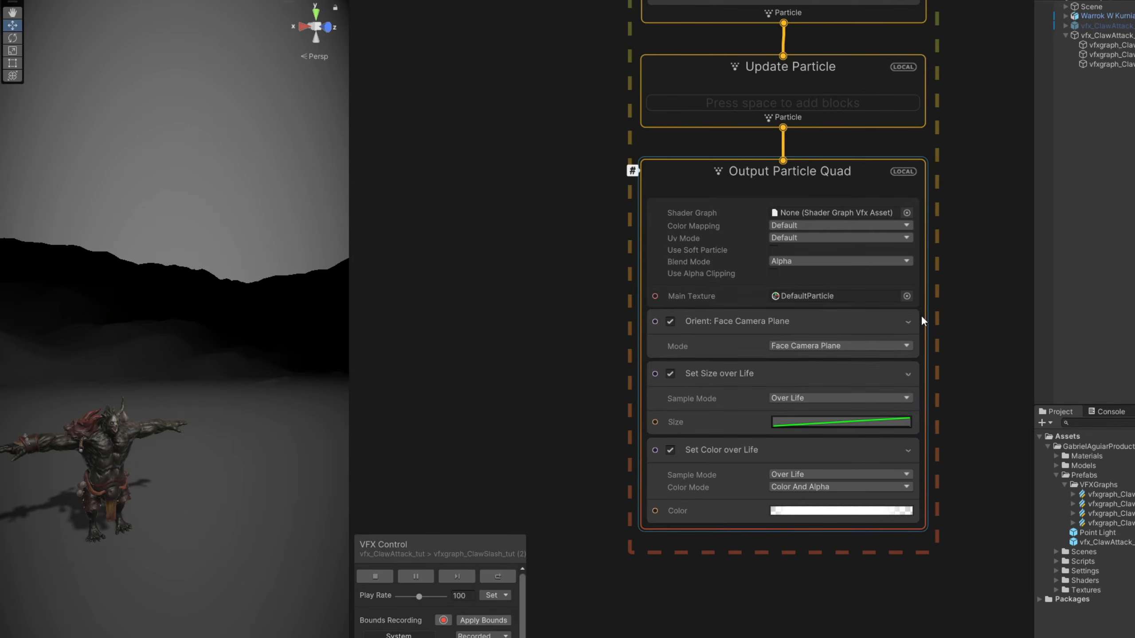
pyautogui.click(906, 296)
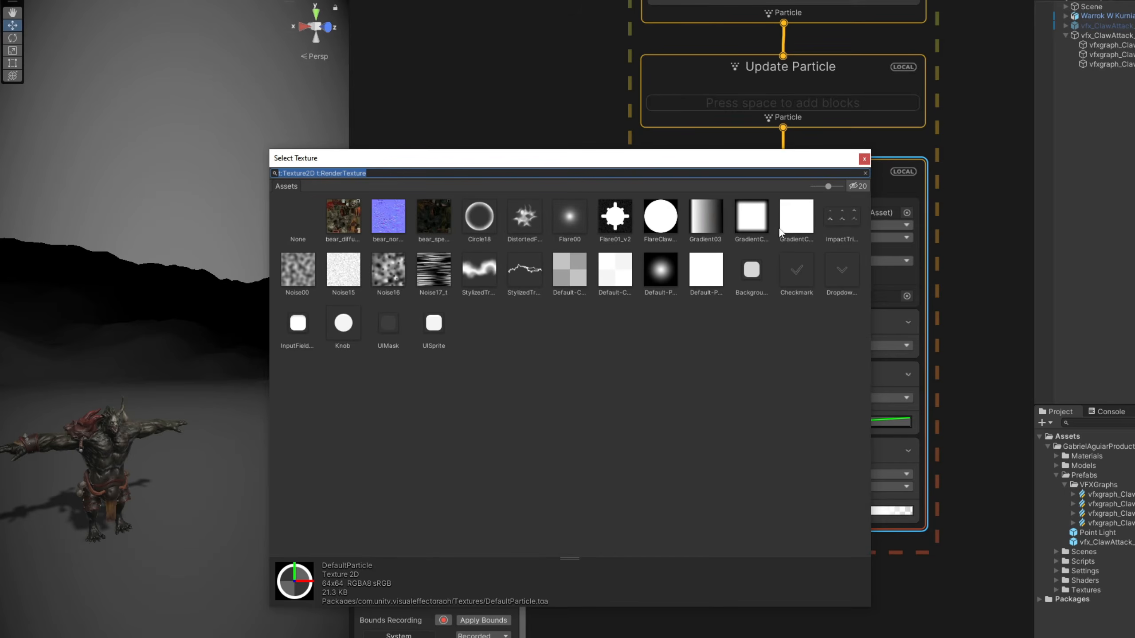
pyautogui.click(655, 273)
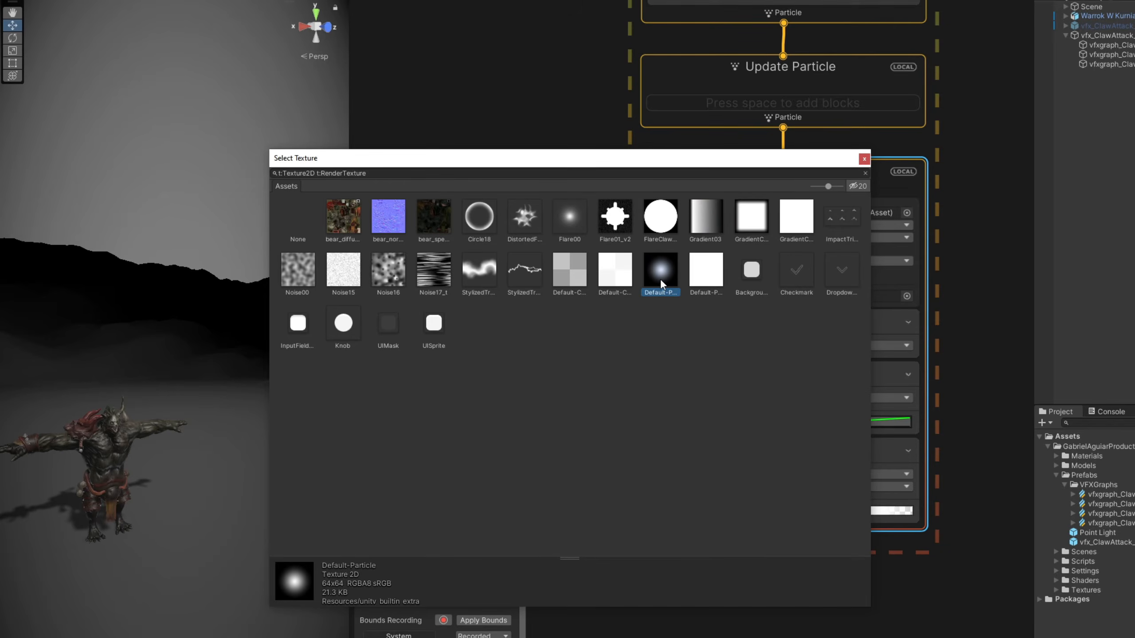
pyautogui.doubleClick(660, 279)
# Add a Set Size block above Set Size over Life in the Output Particle Quad and set its Random mode to Uniform
pyautogui.click(703, 401)
pyautogui.scroll(3, 703, 401)
pyautogui.press('space')
pyautogui.press('Escape')
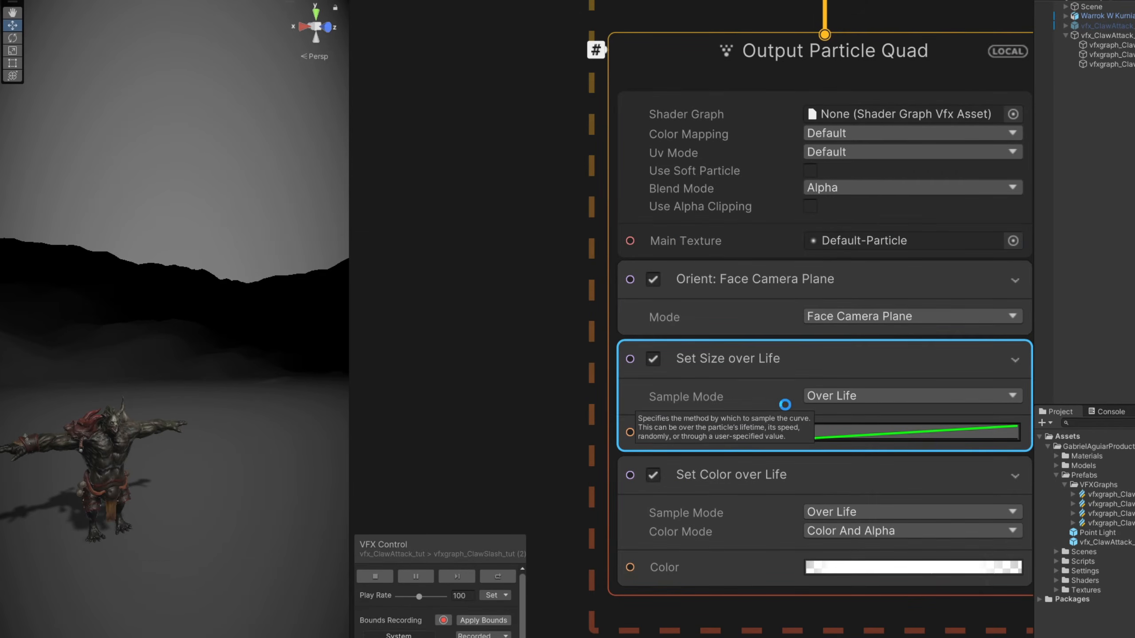
pyautogui.click(801, 398)
pyautogui.click(1011, 87)
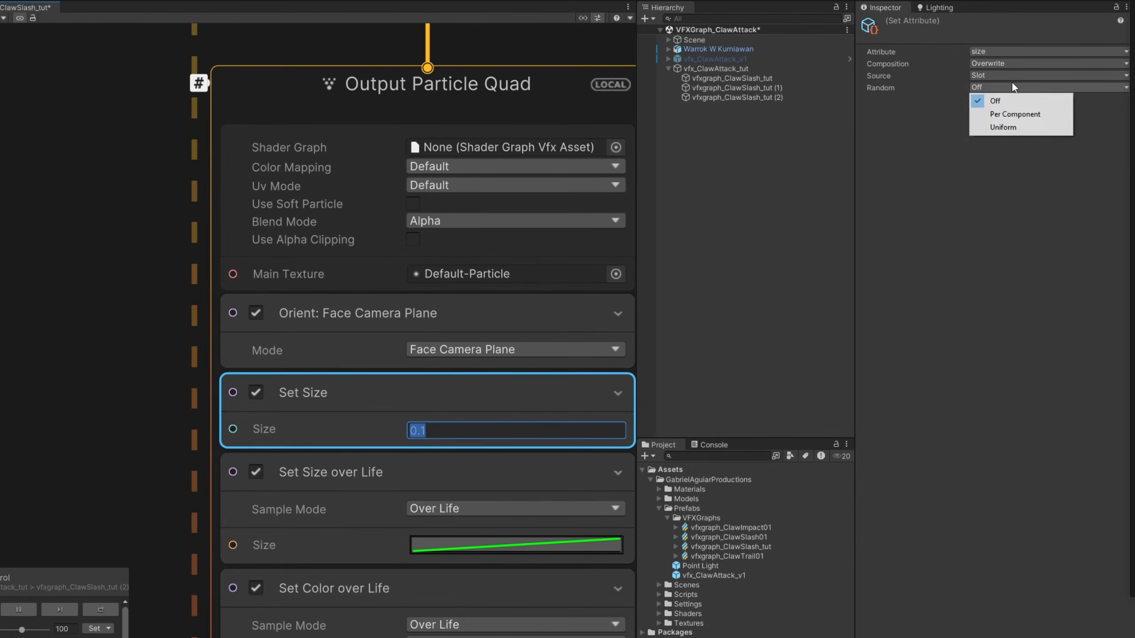
pyautogui.click(1002, 127)
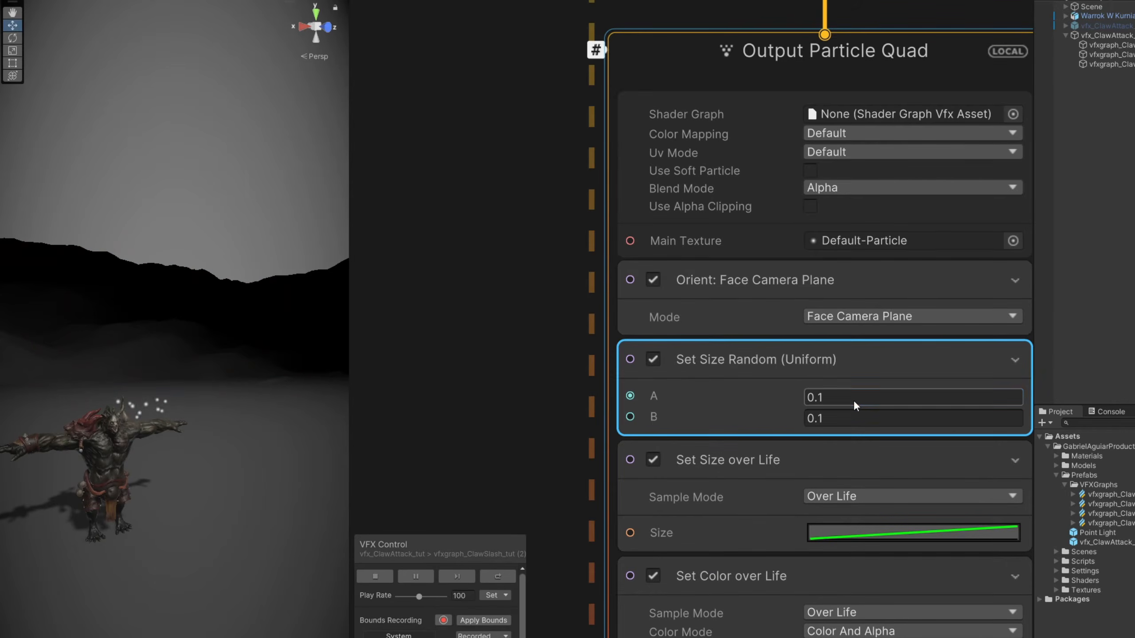
# Set value A of the random size block to 0.01
pyautogui.click(853, 400)
pyautogui.write('0.01')
pyautogui.click(844, 415)
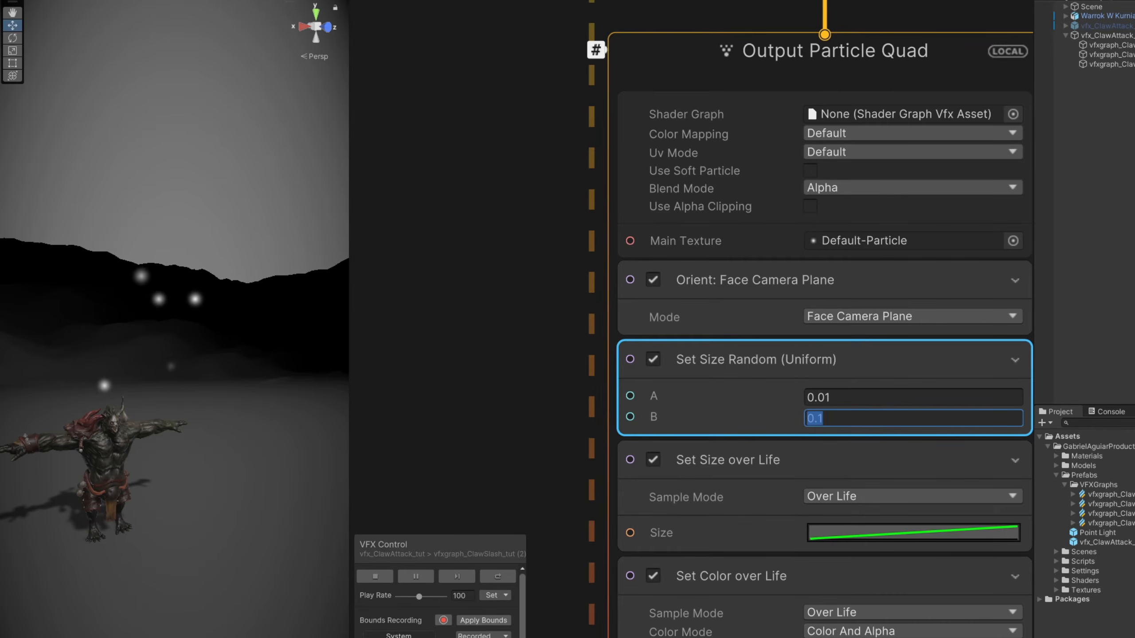
# Set the Size over Life block's composition to Multiply and apply the preset curve that eases down from 1 to 0
pyautogui.click(861, 463)
pyautogui.click(979, 68)
pyautogui.click(995, 101)
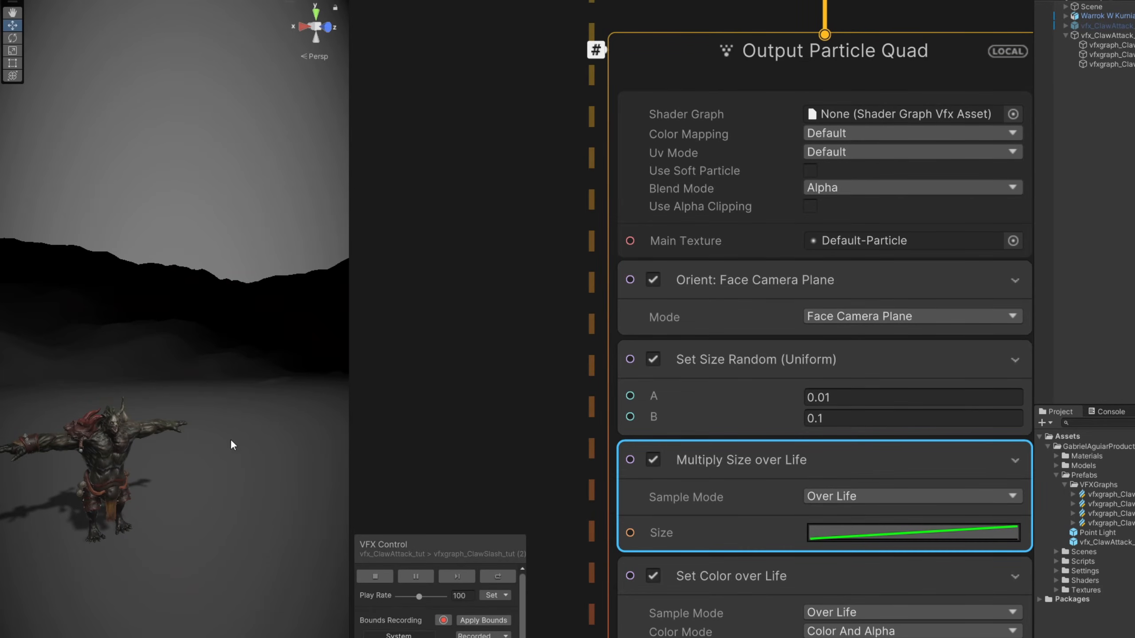
pyautogui.click(835, 534)
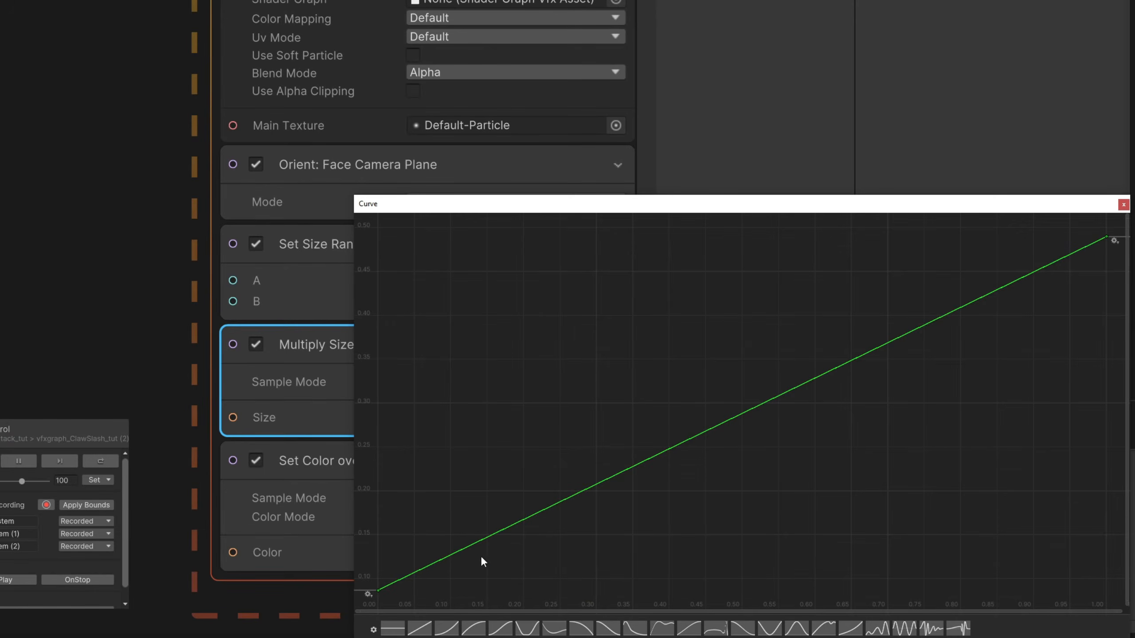
pyautogui.click(576, 629)
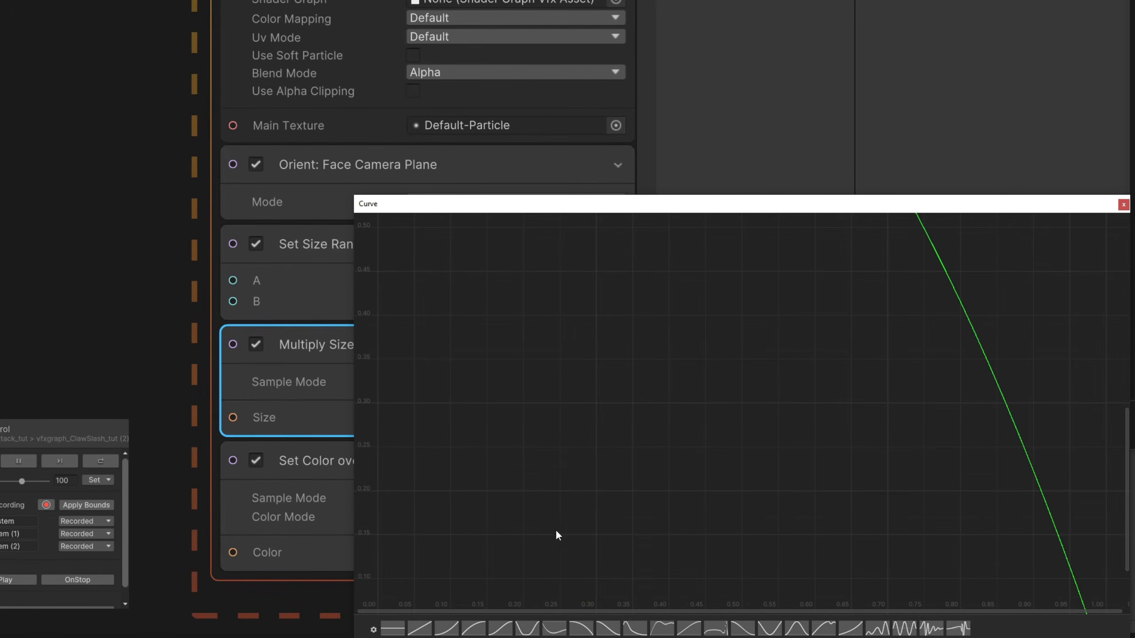
pyautogui.press('f')
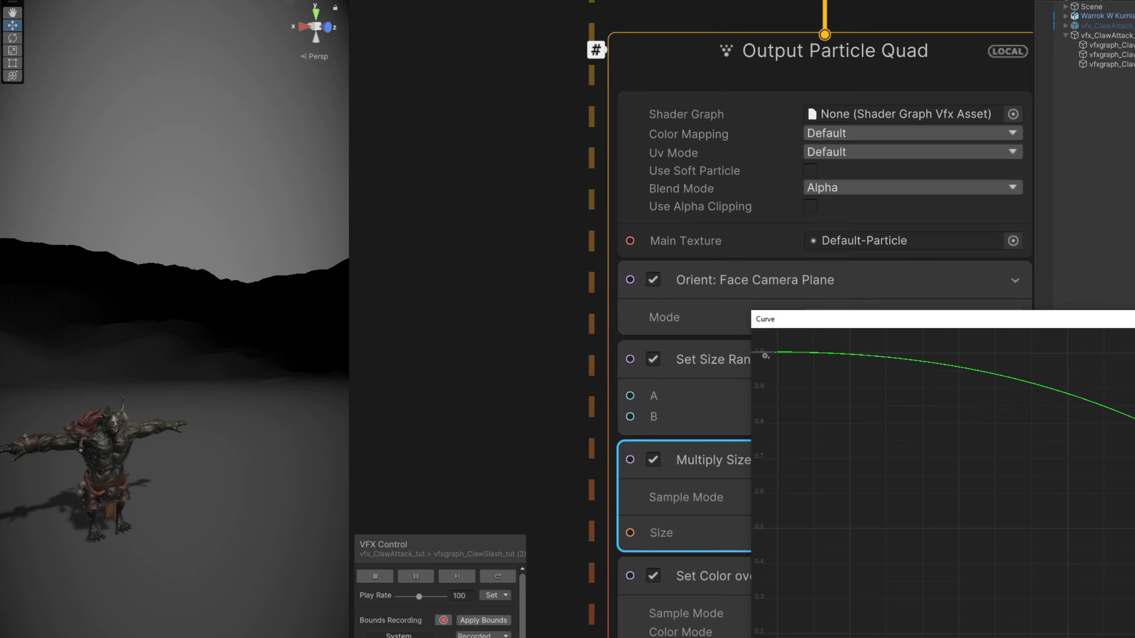
pyautogui.click(1123, 205)
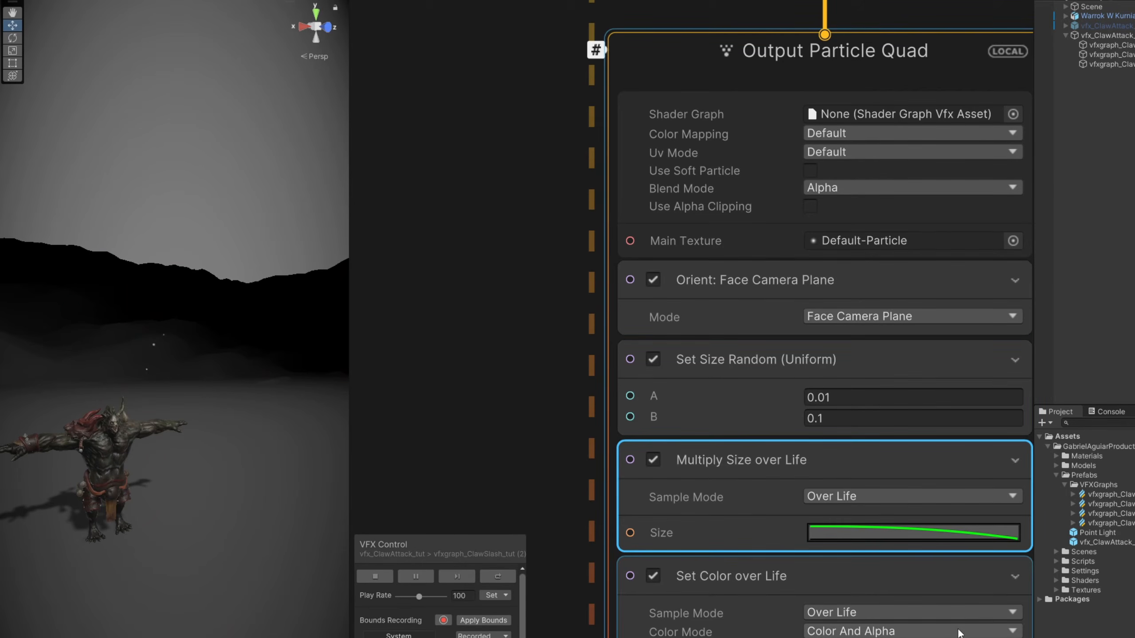
# Replace the Set Color over Life block in the Output Particle Quad with a Set Color block
pyautogui.moveTo(592, 612); pyautogui.dragTo(629, 505, button='middle')
pyautogui.click(755, 514)
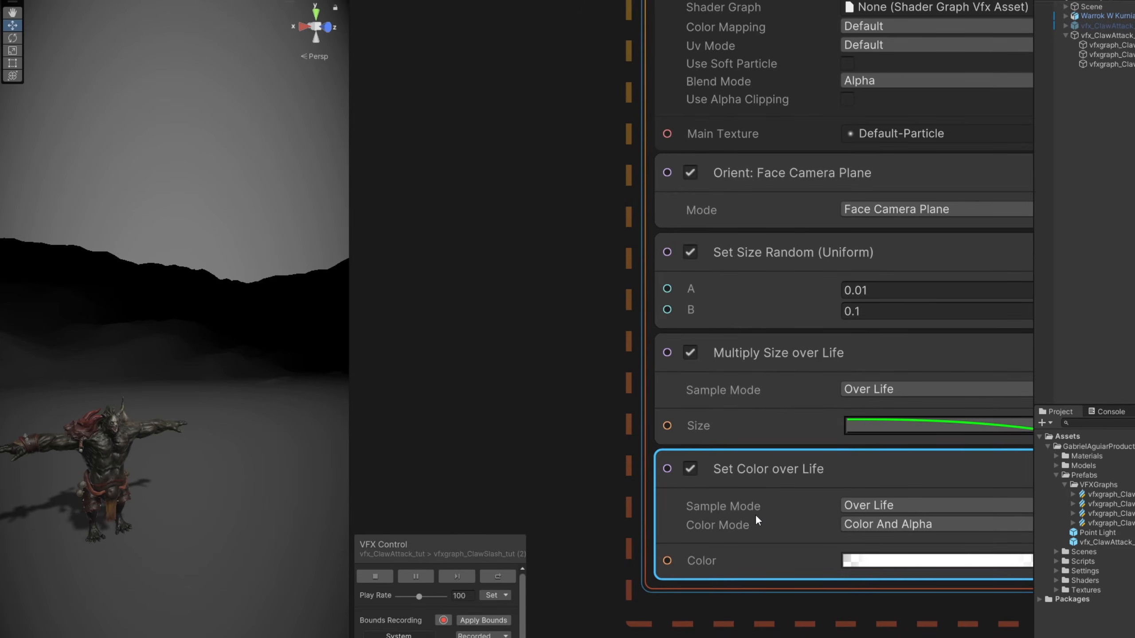
pyautogui.press('Delete')
pyautogui.click(734, 423)
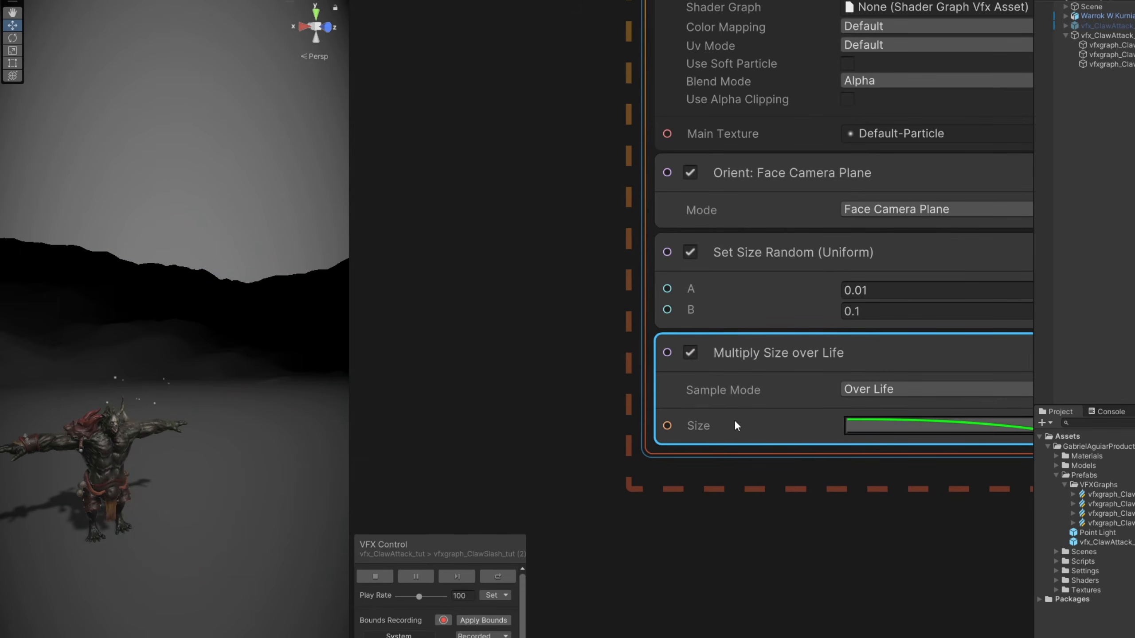
pyautogui.press('space')
pyautogui.write('set ci')
pyautogui.press('BackSpace')
pyautogui.write('o')
pyautogui.click(767, 464)
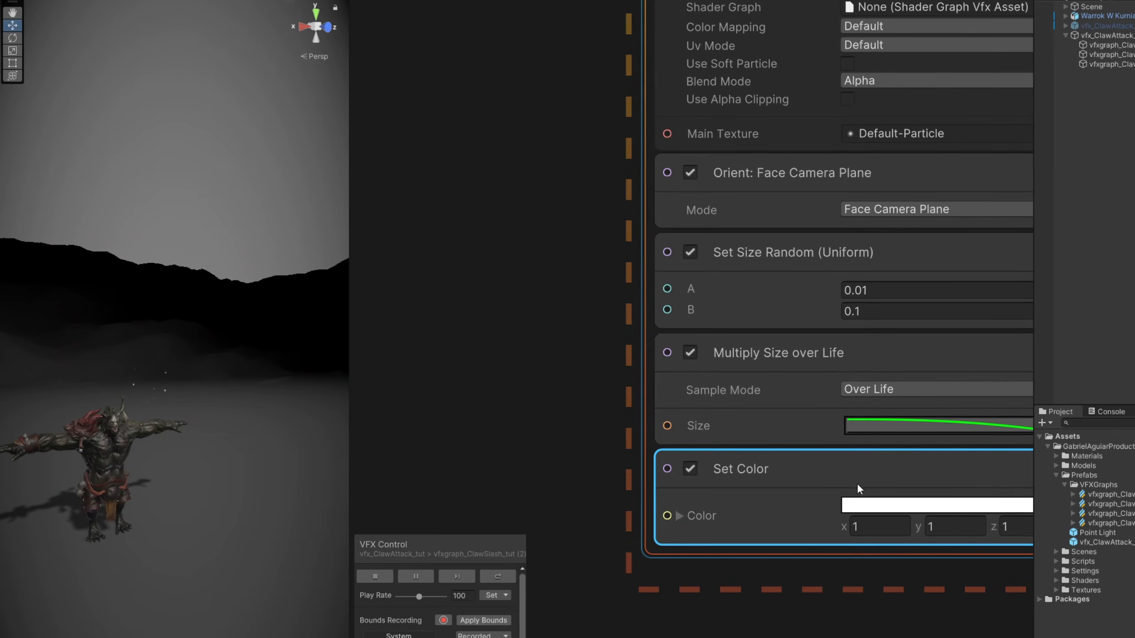
# Set the Set Color block to a bright HDR red with x 14.92853 and y 1.619605
pyautogui.click(865, 506)
pyautogui.moveTo(898, 436); pyautogui.dragTo(476, 239)
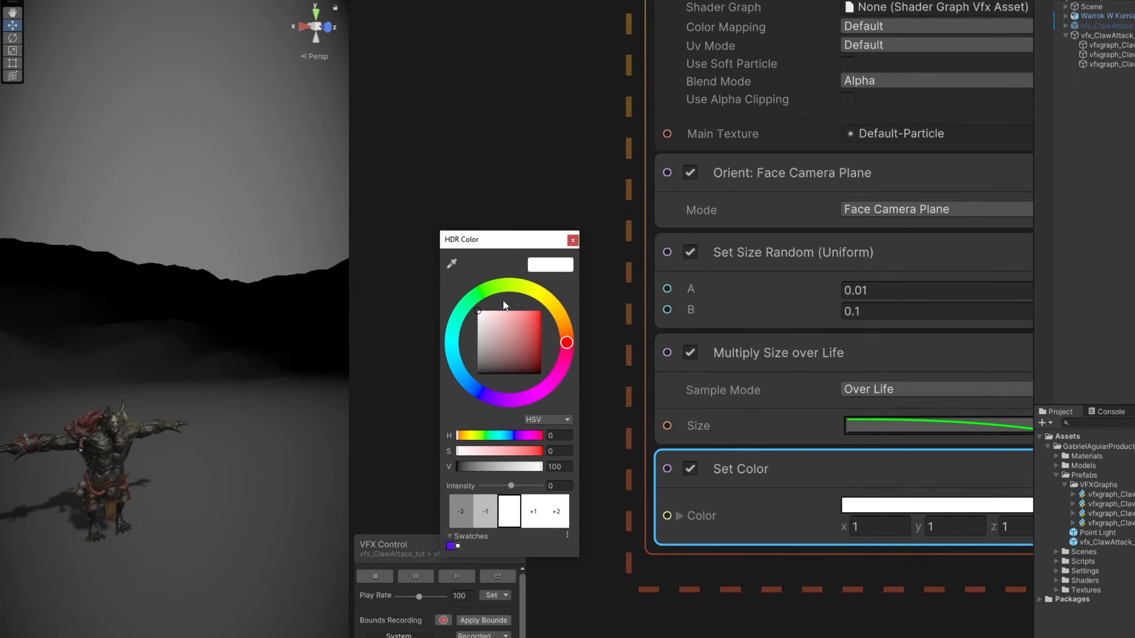
pyautogui.click(533, 314)
pyautogui.moveTo(535, 315); pyautogui.dragTo(534, 309)
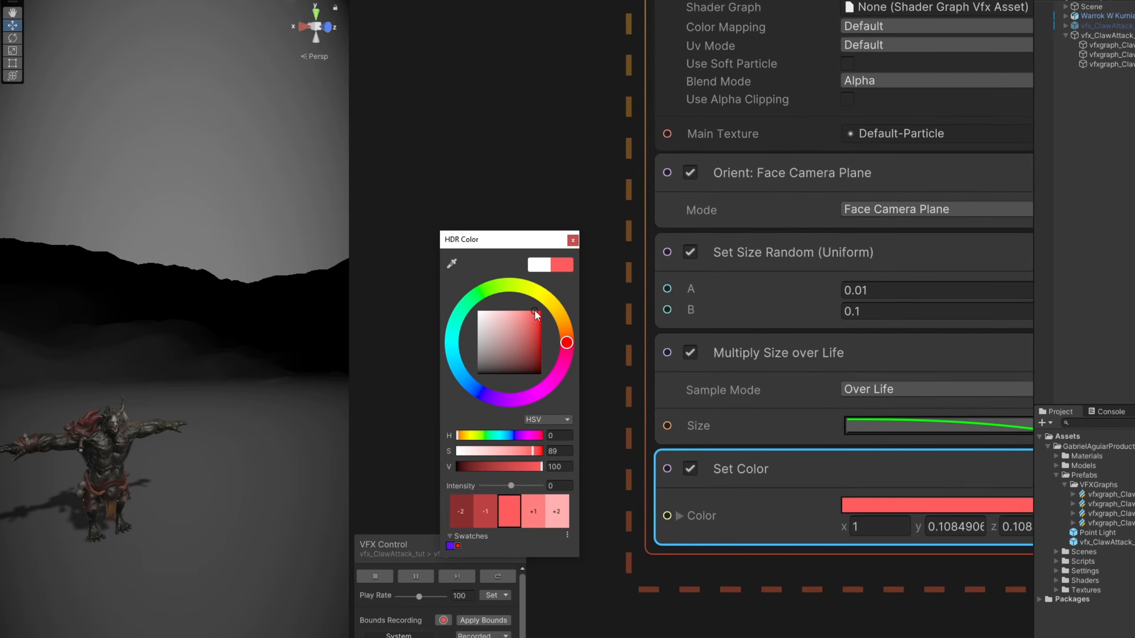
pyautogui.click(526, 486)
pyautogui.moveTo(527, 486); pyautogui.dragTo(522, 486)
pyautogui.click(235, 443)
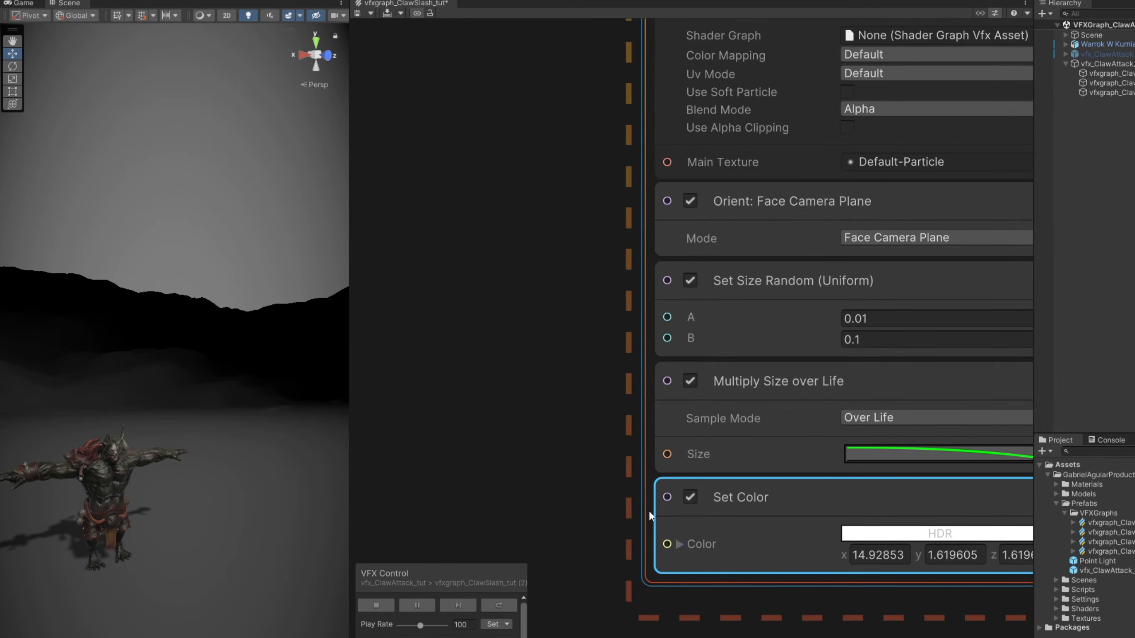
# Replace the Set Velocity Random block in the new system's Initialize Particle context with Set Position (Shape: Arc Circle)
pyautogui.moveTo(609, 442); pyautogui.dragTo(580, 527, button='middle')
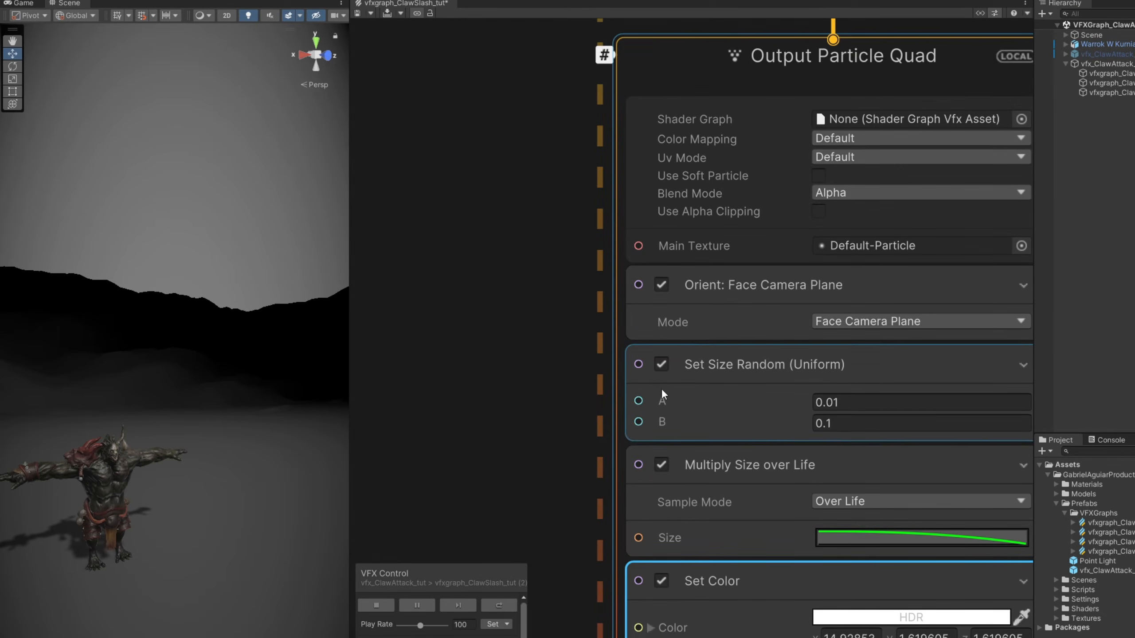
pyautogui.scroll(-5, 665, 388)
pyautogui.scroll(5, 611, 273)
pyautogui.moveTo(637, 375); pyautogui.dragTo(638, 473, button='middle')
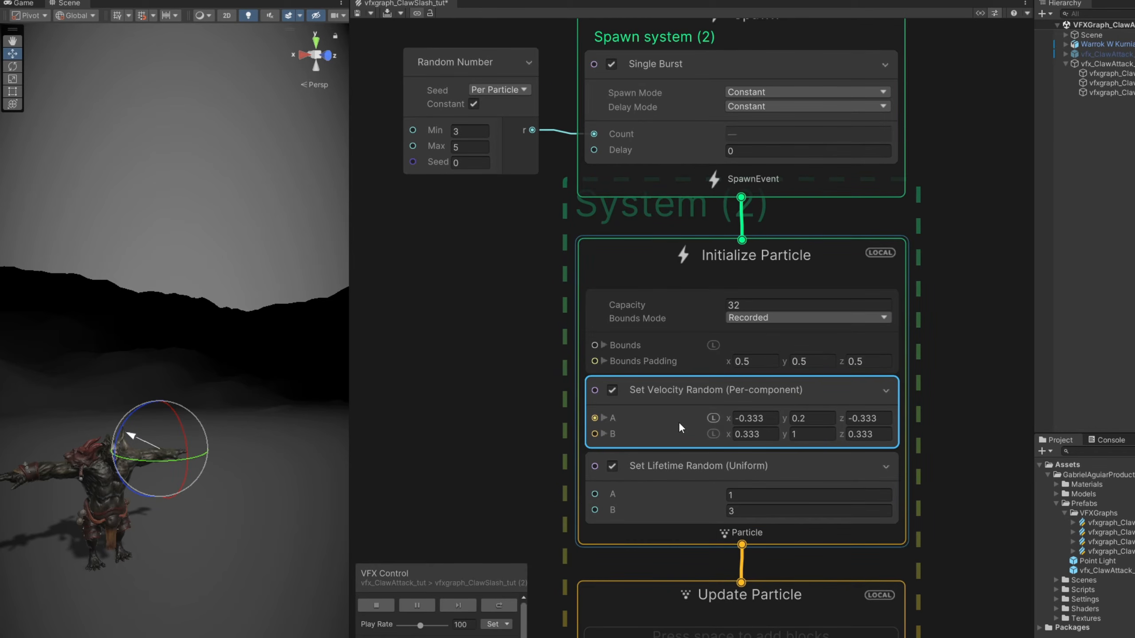
pyautogui.press('Delete')
pyautogui.click(676, 396)
pyautogui.press('space')
pyautogui.write('set cu')
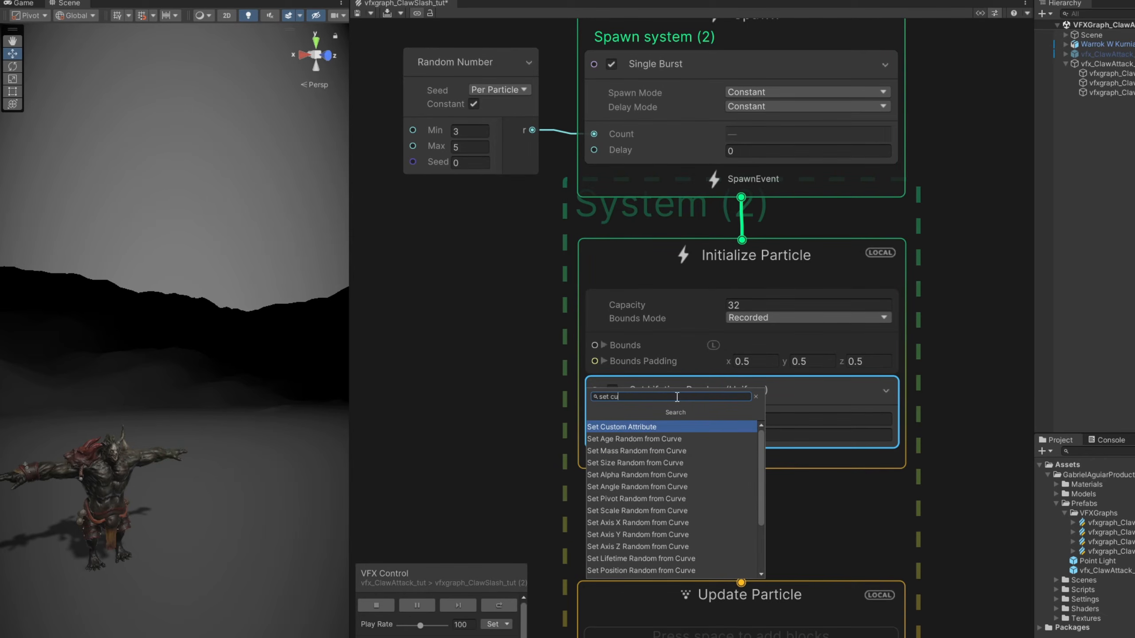
pyautogui.press('BackSpace')
pyautogui.write('ir')
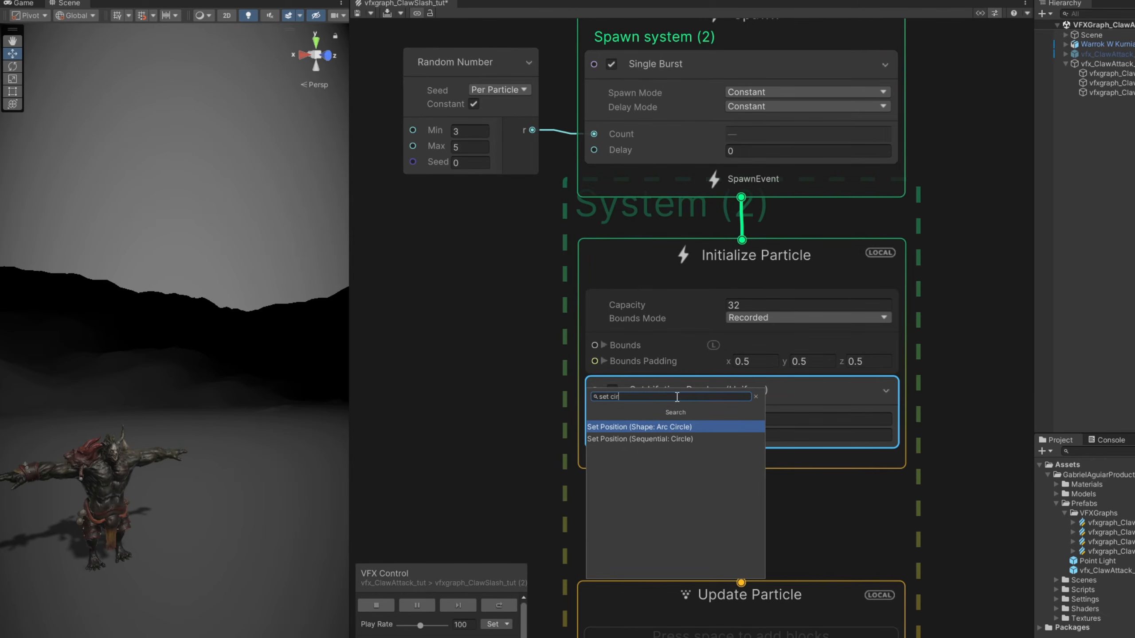
pyautogui.write('c')
pyautogui.press('Return')
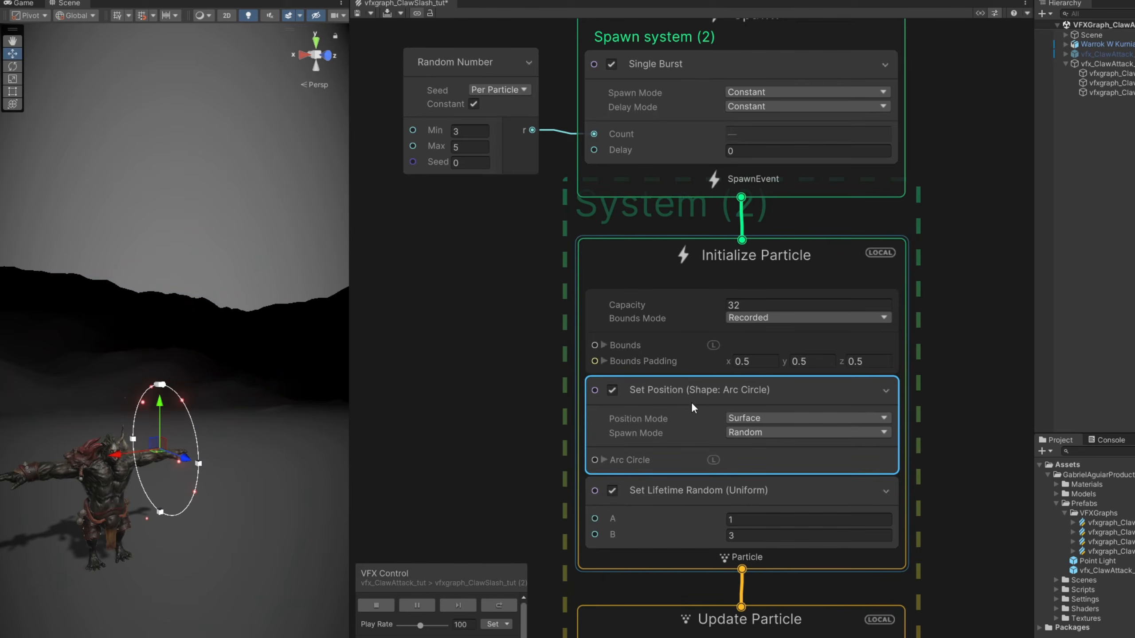
# Expand the Arc Circle and Circle settings of the position block and reduce the Arc to about 2.14
pyautogui.click(597, 461)
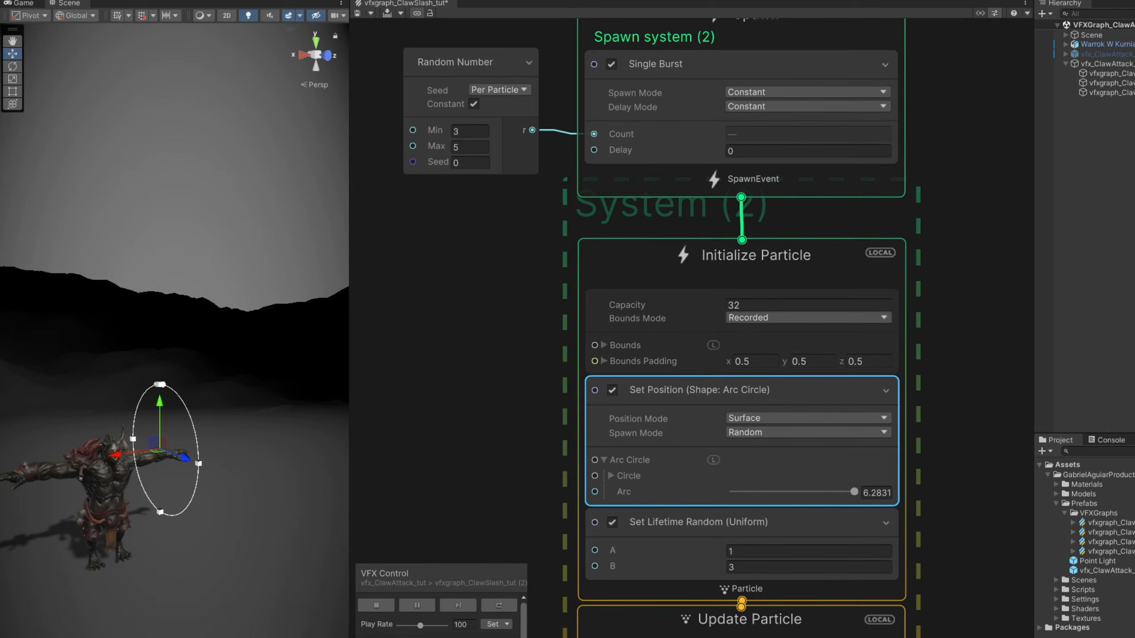
pyautogui.scroll(3, 165, 442)
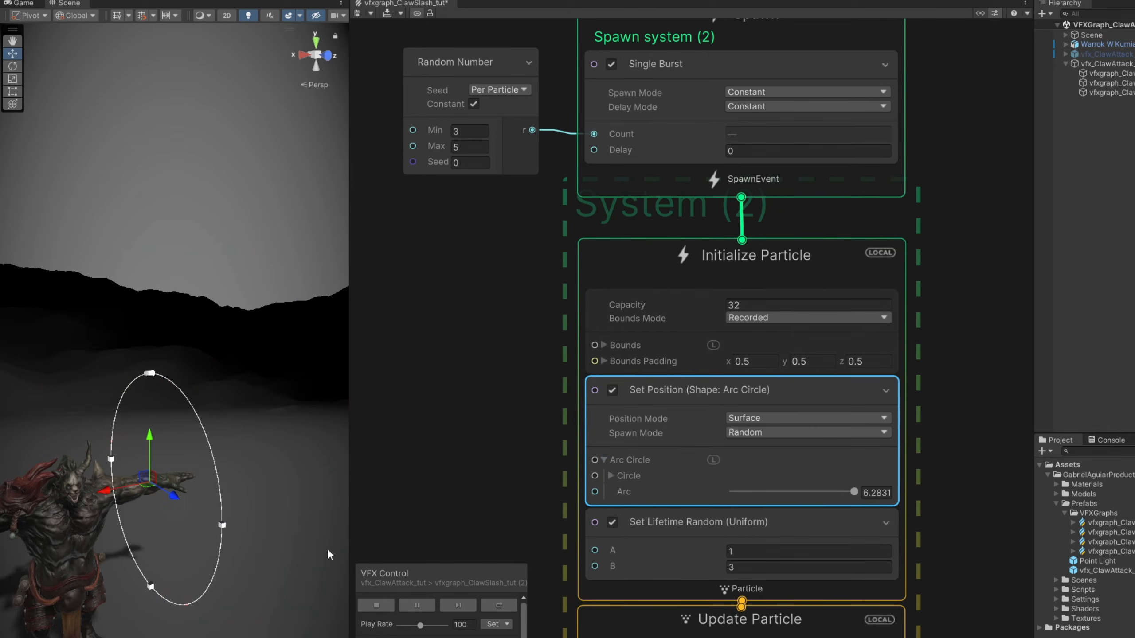
pyautogui.click(611, 476)
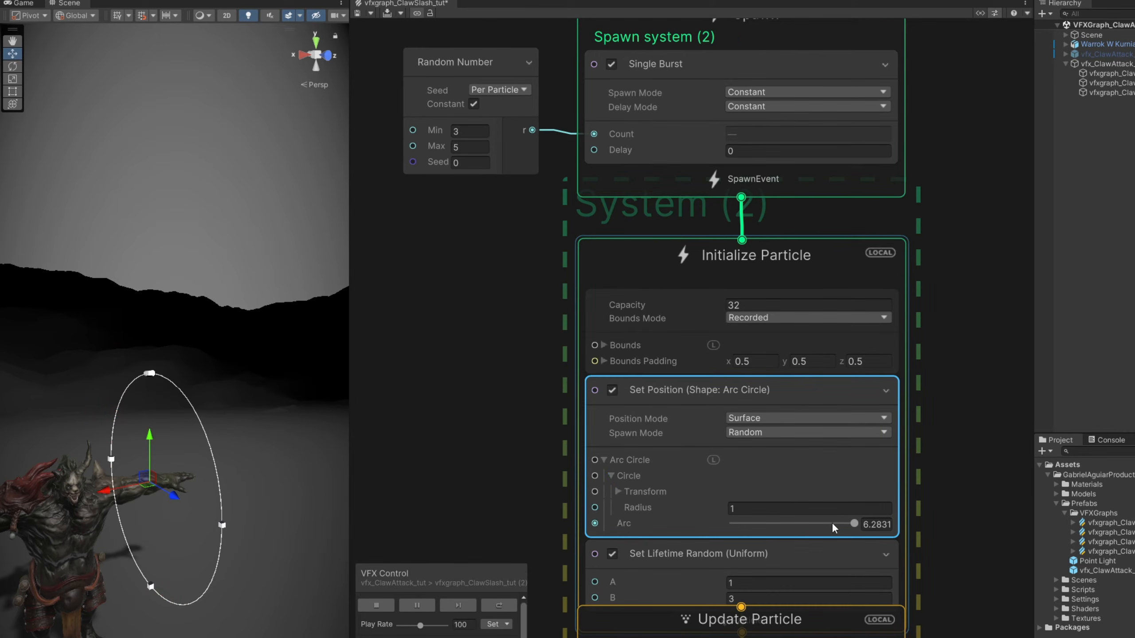
pyautogui.moveTo(848, 529); pyautogui.dragTo(774, 532)
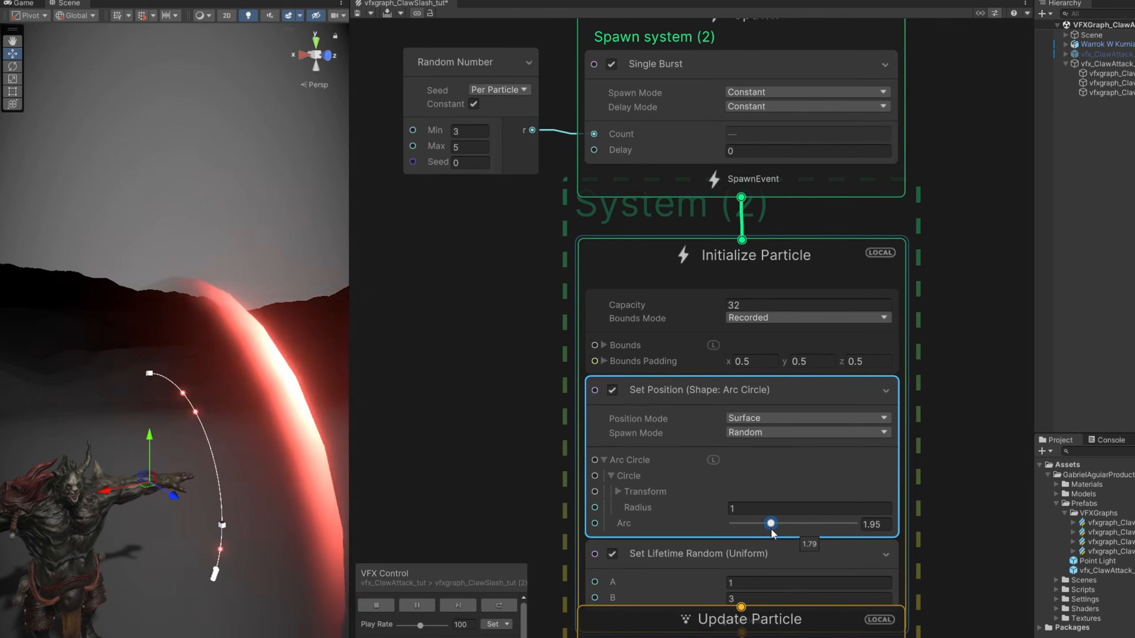
# Set the arc circle's Radius to 1.6
pyautogui.moveTo(774, 532); pyautogui.dragTo(801, 488, button='middle')
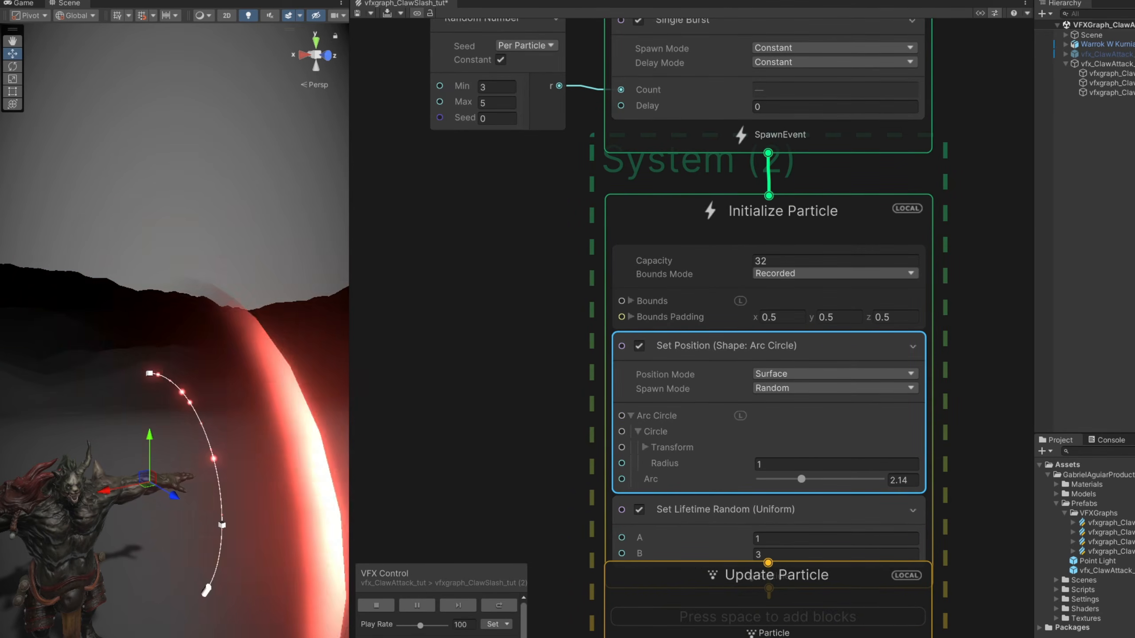
pyautogui.write('1.5')
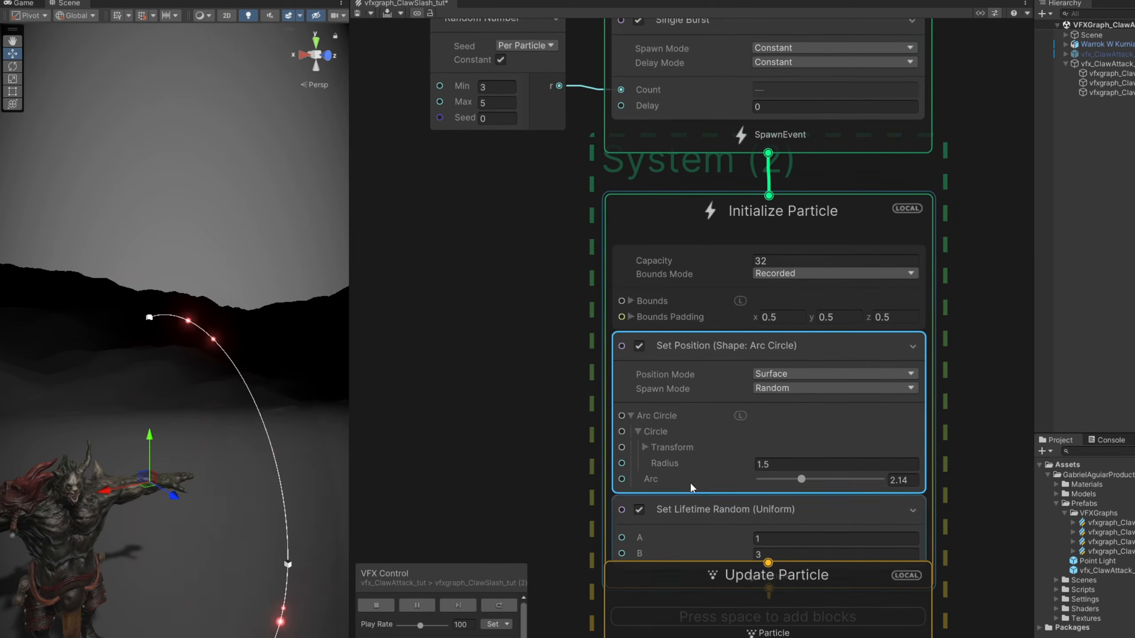
pyautogui.press('BackSpace')
pyautogui.write('6')
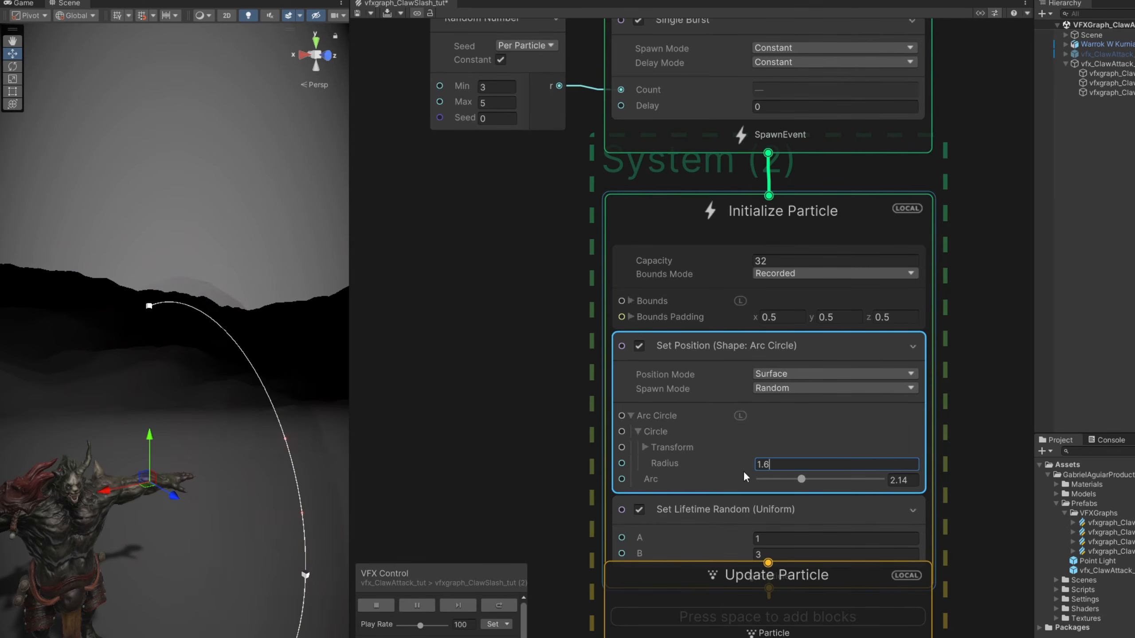
pyautogui.press('Return')
# Move the Update Particle and Output Particle Quad contexts down to leave space below the Initialize Particle context
pyautogui.moveTo(628, 583); pyautogui.dragTo(625, 330, button='middle')
pyautogui.scroll(-3, 628, 501)
pyautogui.moveTo(576, 371); pyautogui.dragTo(635, 482)
pyautogui.scroll(2, 642, 333)
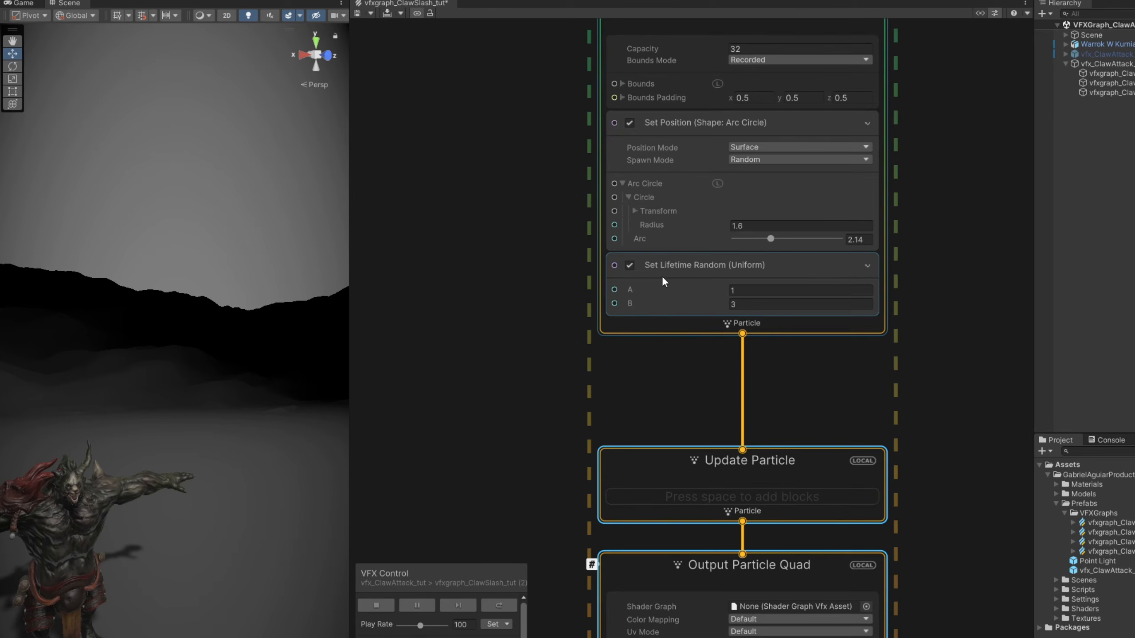
# Add a Set Velocity from Direction & Speed (Spherical) block above Set Lifetime Random in the Initialize Particle context
pyautogui.click(661, 276)
pyautogui.press('space')
pyautogui.write('set velocity from dir')
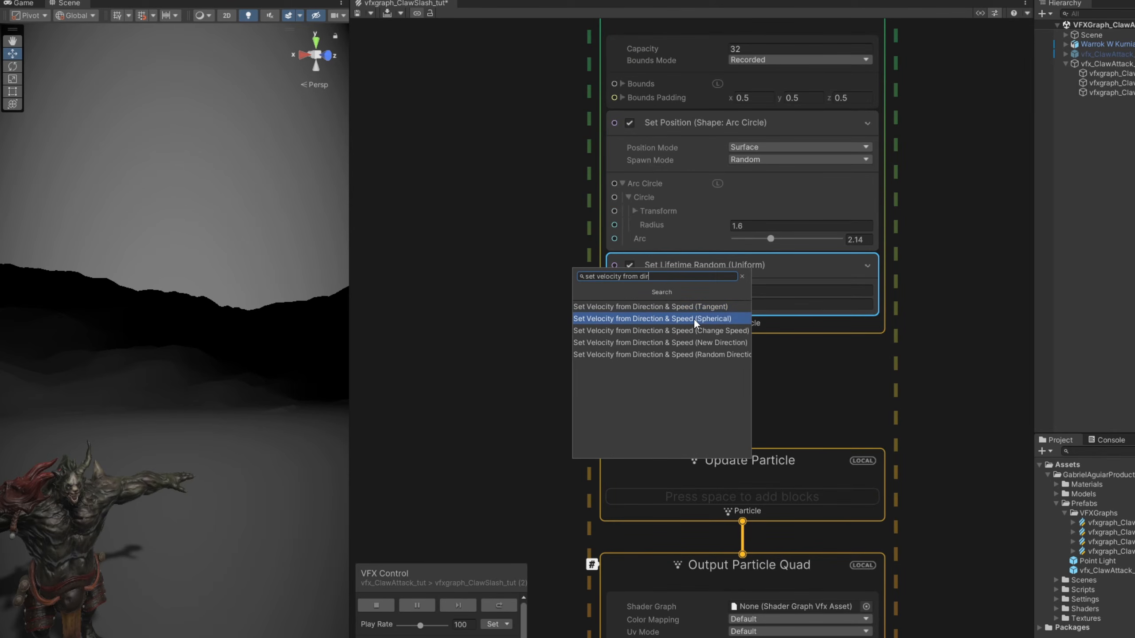
pyautogui.click(693, 318)
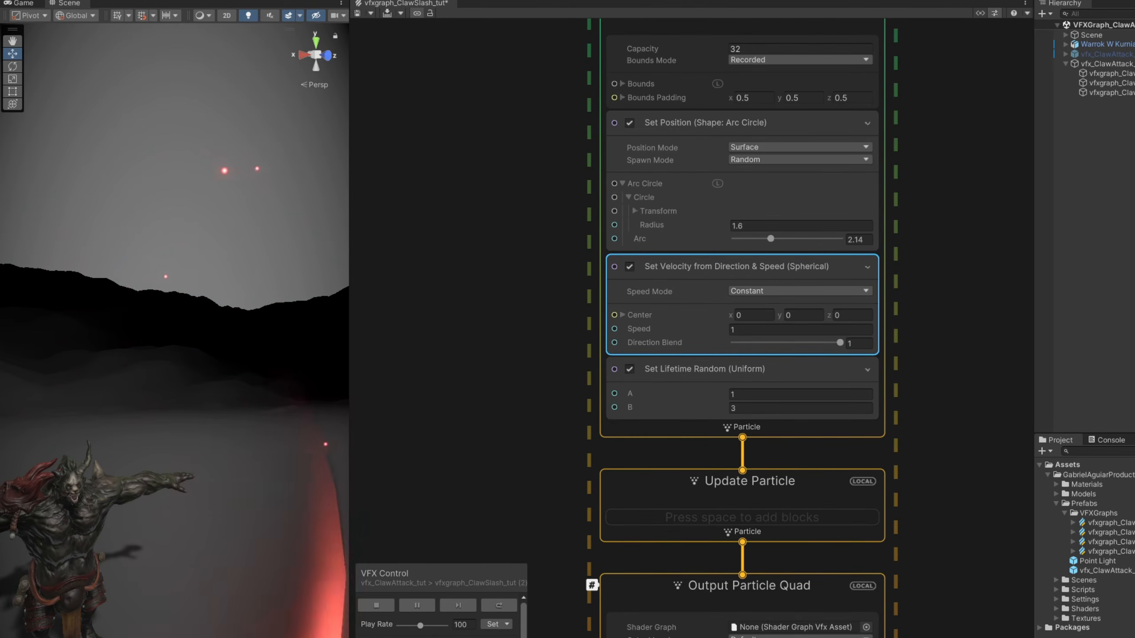
# Add a Random Number node beside the spherical velocity block with Min 3 and Max 7, and connect it to Speed
pyautogui.click(472, 337)
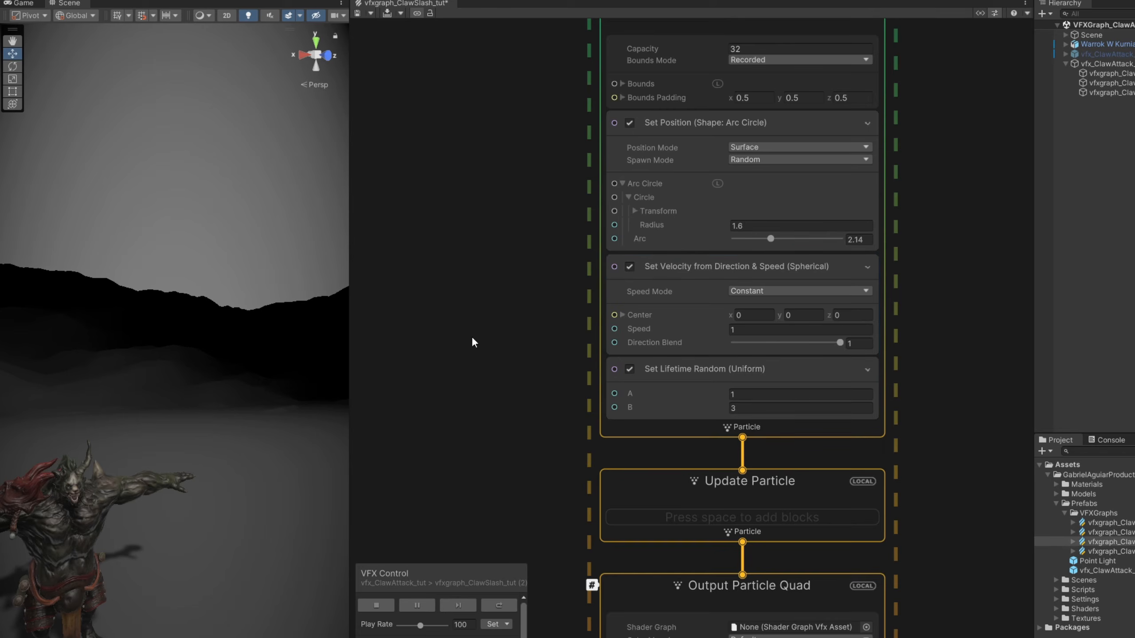
pyautogui.press('space')
pyautogui.write('ra')
pyautogui.press('Return')
pyautogui.moveTo(554, 359); pyautogui.dragTo(538, 261)
pyautogui.click(528, 326)
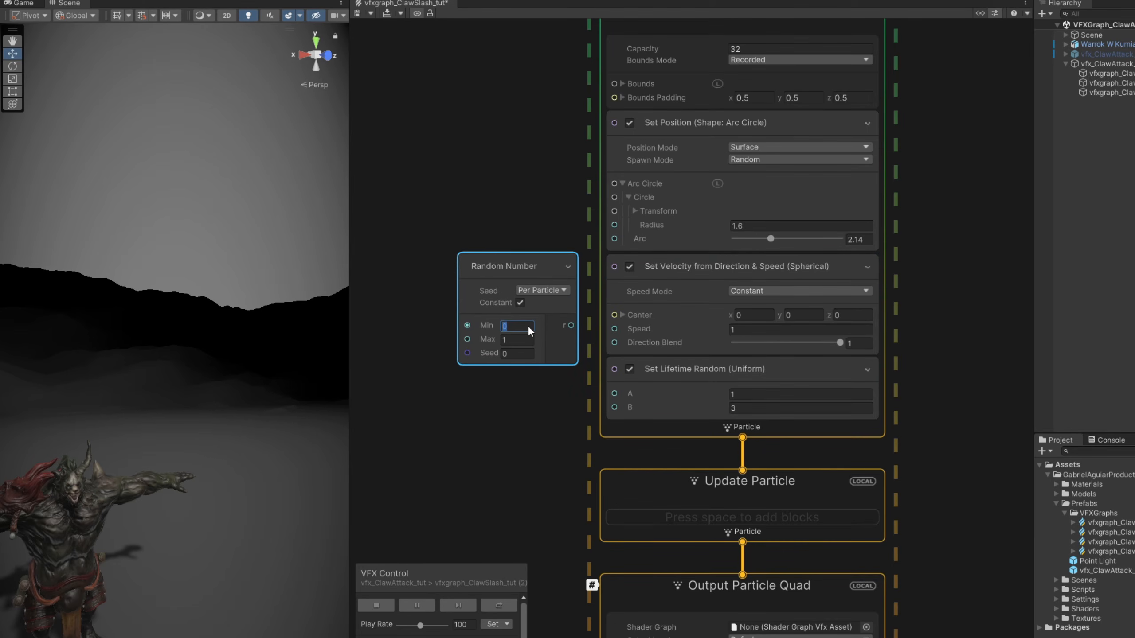
pyautogui.moveTo(571, 325); pyautogui.dragTo(607, 323)
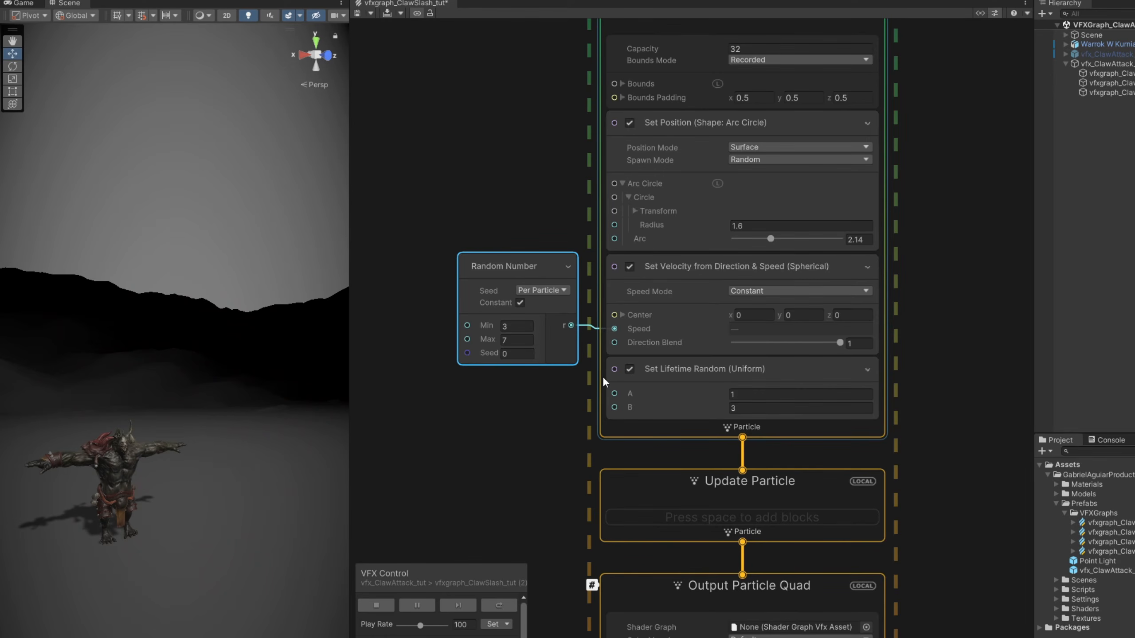
# Set the speed's Random Number node to Min 0 and Max 3
pyautogui.write('0')
pyautogui.press('Tab')
pyautogui.write('3')
pyautogui.press('Return')
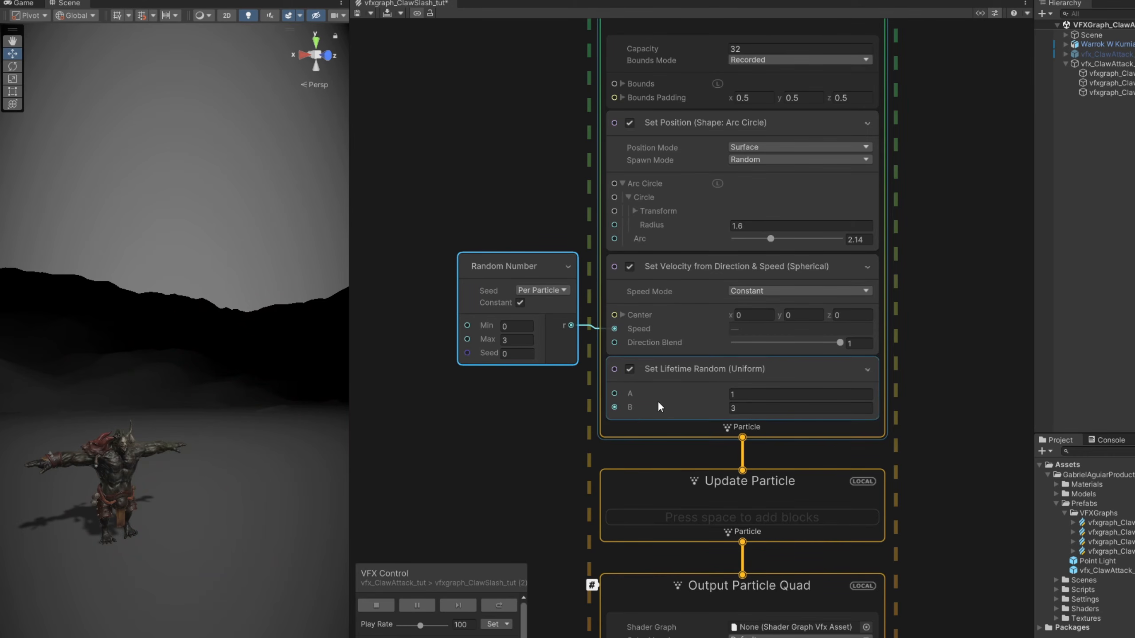
# Set the Set Lifetime Random block's range to A 0.4 and B 1
pyautogui.click(753, 393)
pyautogui.write('0.4')
pyautogui.click(750, 406)
pyautogui.write('1')
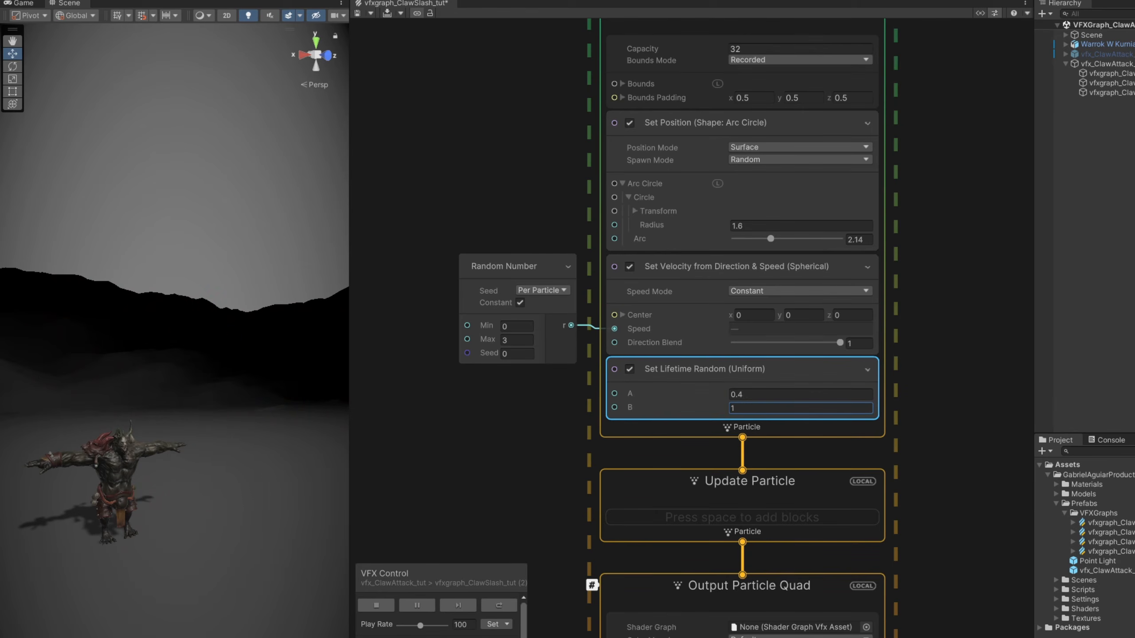
# Add a Gravity block to the Update Particle context
pyautogui.press('Return')
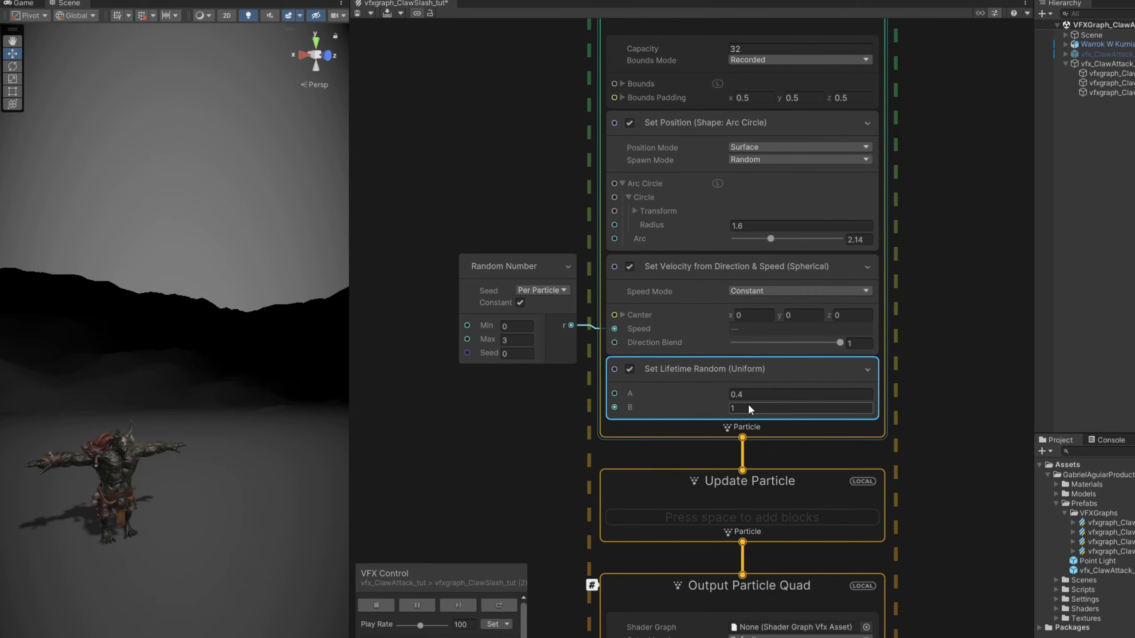
pyautogui.click(616, 492)
pyautogui.moveTo(615, 492); pyautogui.dragTo(642, 371, button='middle')
pyautogui.press('space')
pyautogui.write('ga')
pyautogui.press('Return')
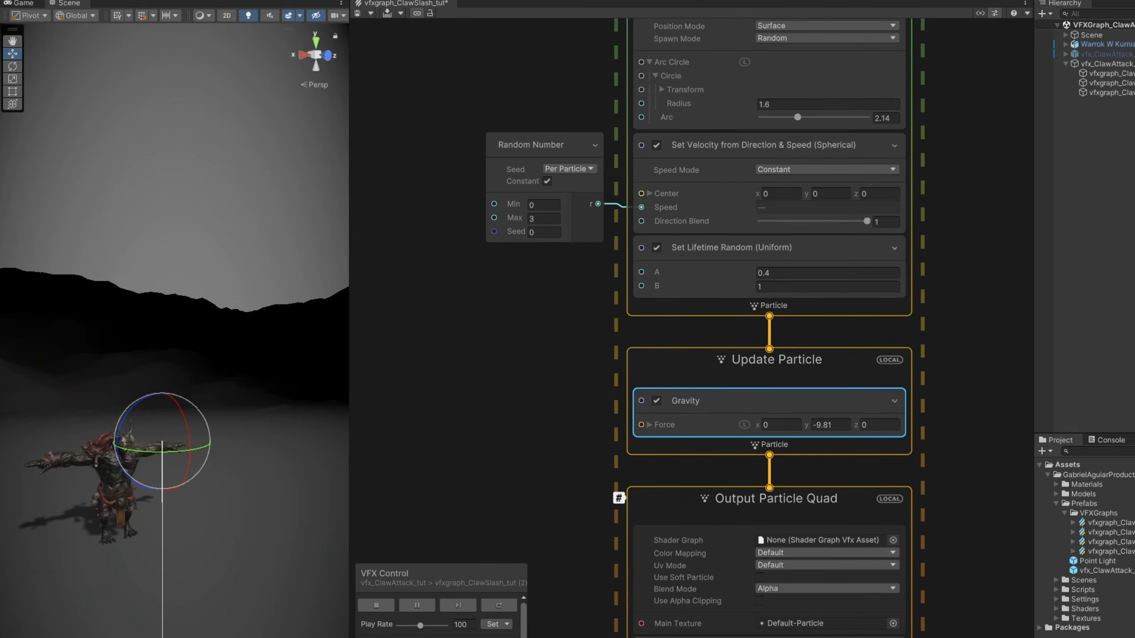
# Add a Random Number node with Min -1 and Max -8, and connect it to the Y component of the Gravity block's Force
pyautogui.click(649, 424)
pyautogui.press('space')
pyautogui.write('random')
pyautogui.press('Return')
pyautogui.click(535, 419)
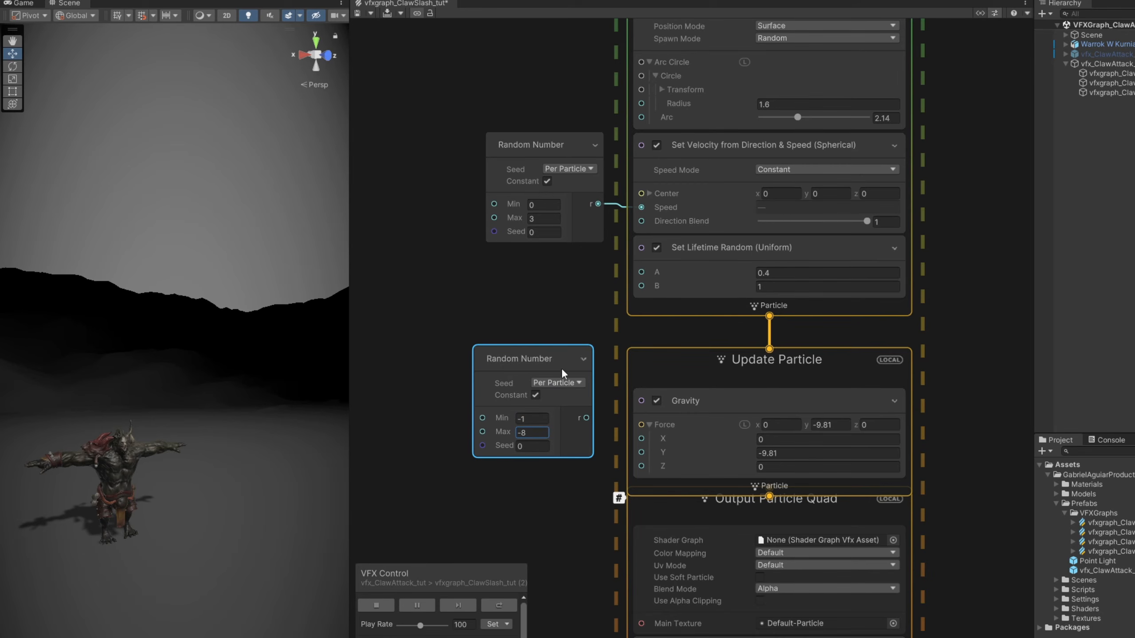
pyautogui.moveTo(638, 458); pyautogui.dragTo(641, 452)
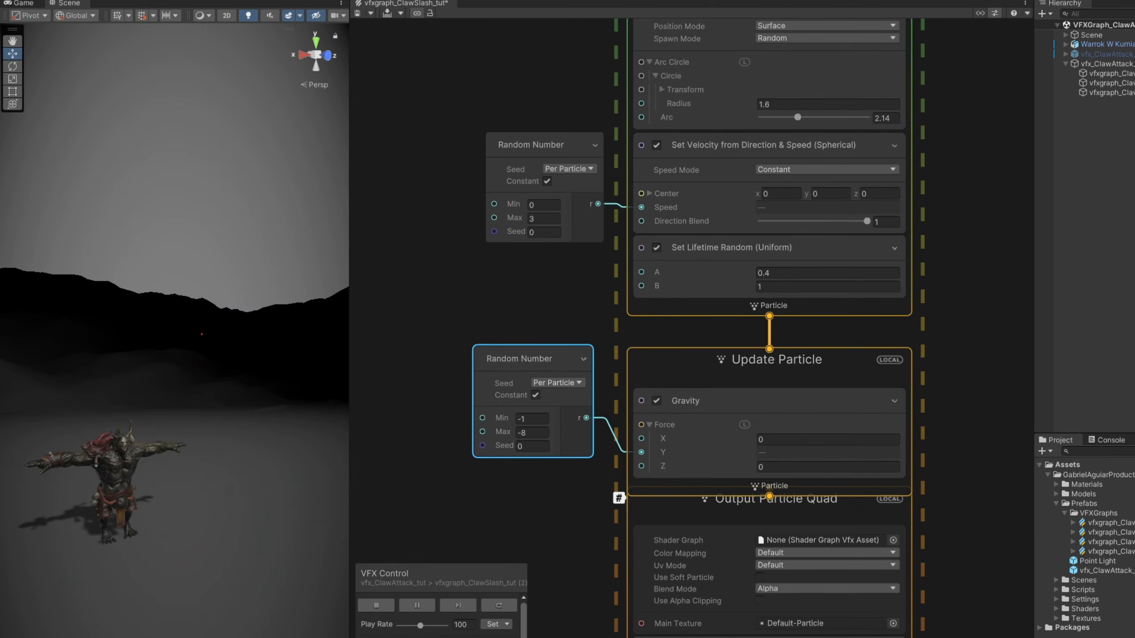
# Preview the claw slashes, vfxgraph_ClawBack01 and vfxgraph_ClawImpact01 separately in Unity, and inspect the ClawMesh03 mesh in Blender
pyautogui.click(1111, 73)
pyautogui.keyDown('shift'); pyautogui.click(1111, 93); pyautogui.keyUp('shift')
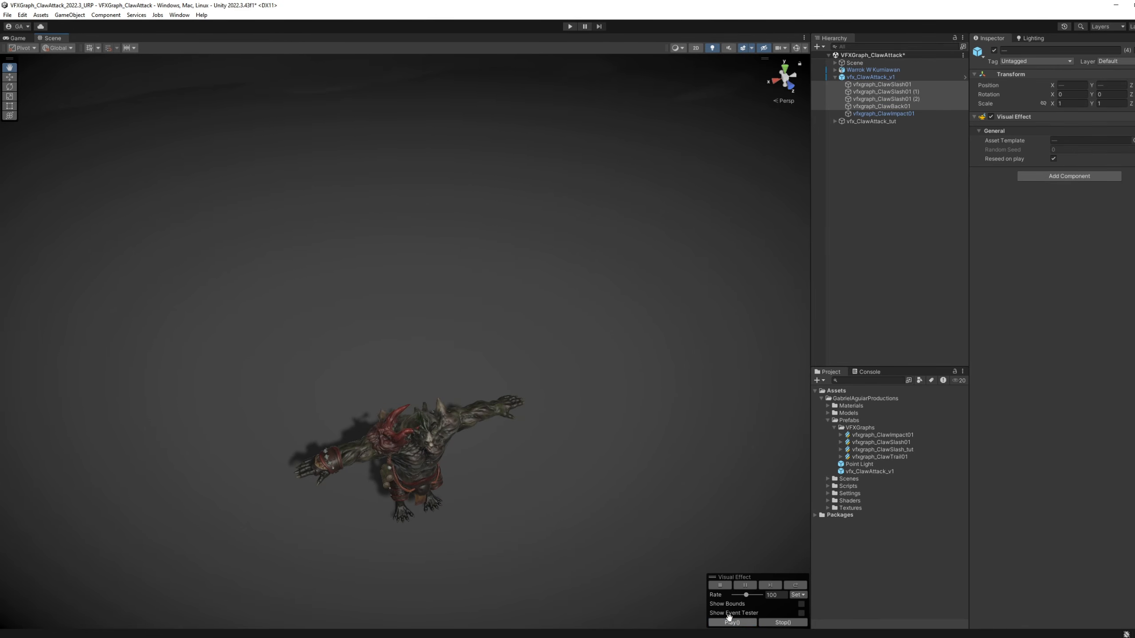
pyautogui.click(731, 622)
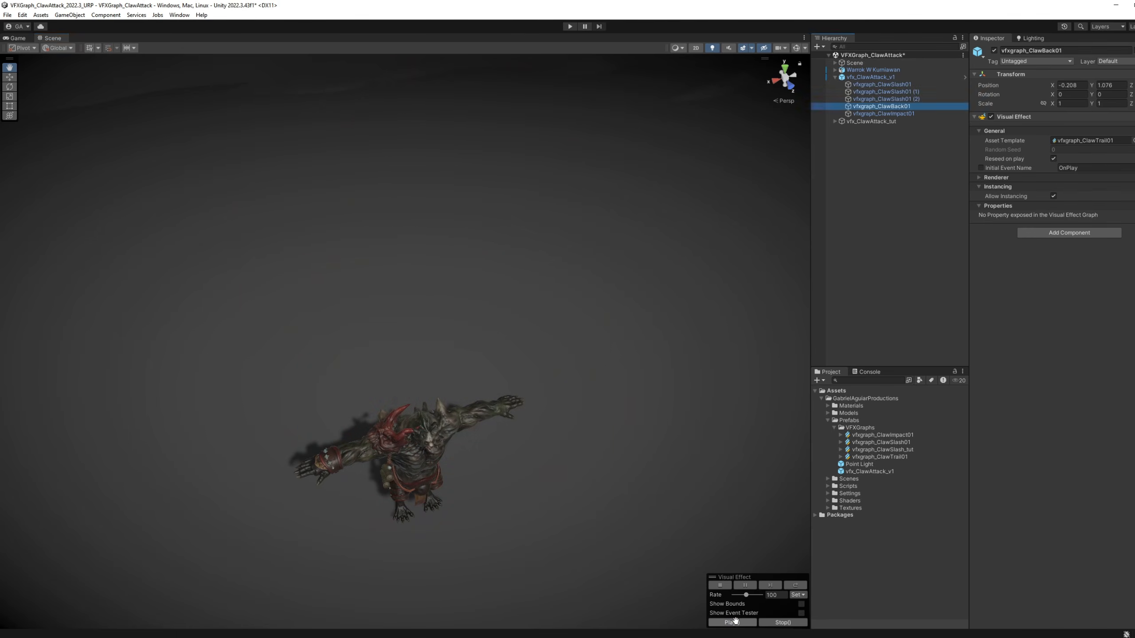
pyautogui.click(735, 622)
pyautogui.click(734, 623)
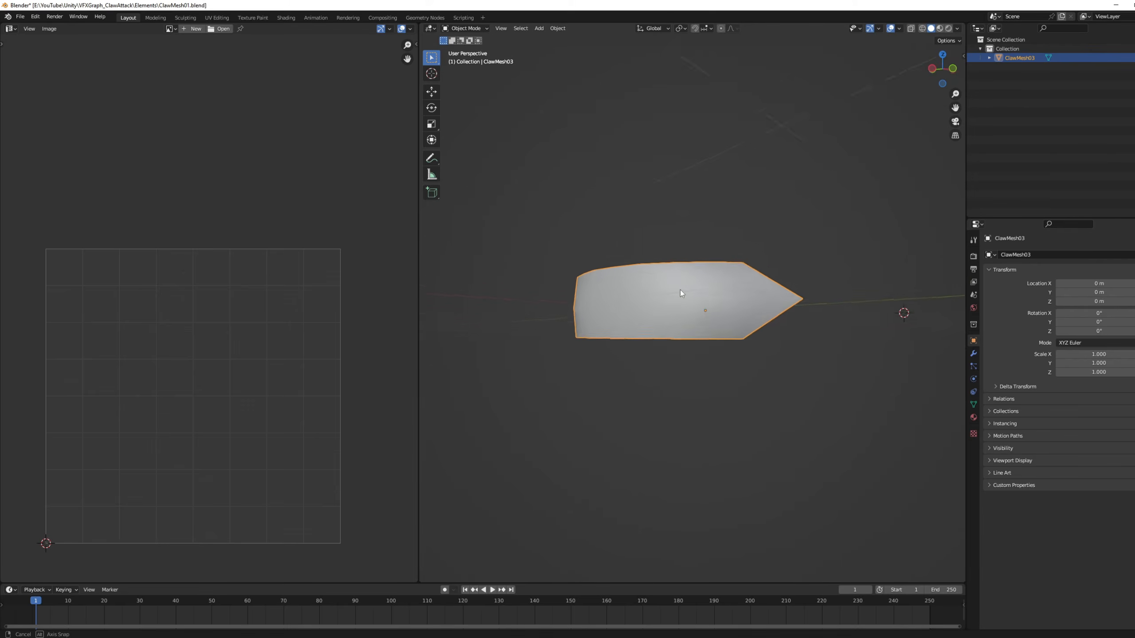
pyautogui.moveTo(680, 289); pyautogui.dragTo(733, 323, button='middle')
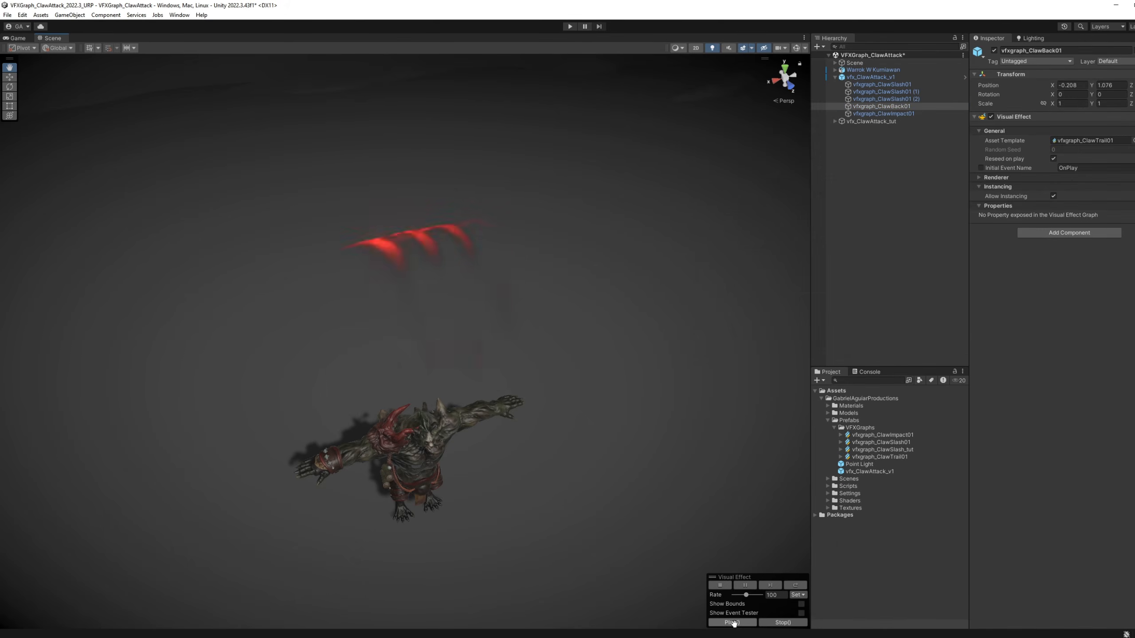
pyautogui.click(732, 622)
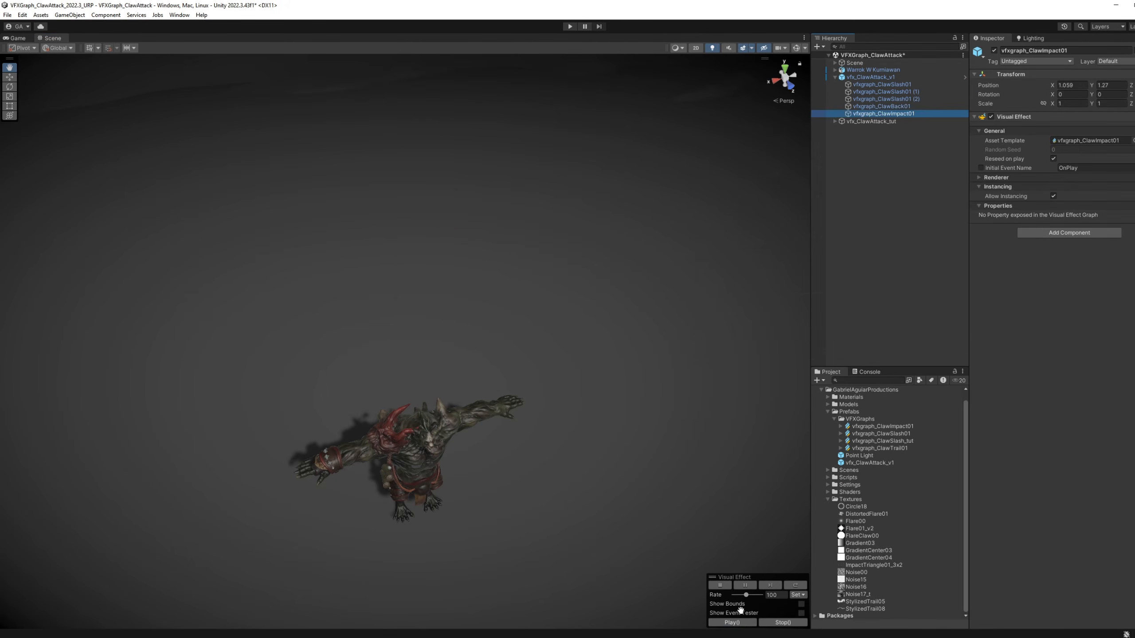
pyautogui.click(734, 623)
pyautogui.click(736, 622)
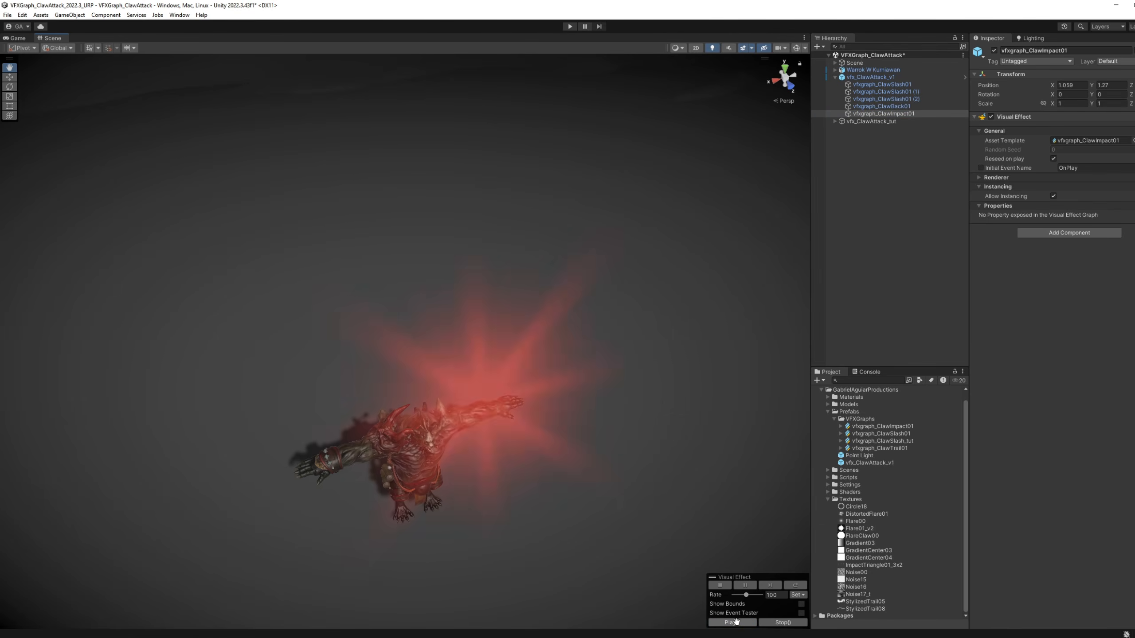
# Open the Flare01_v2 texture and preview all five effects of vfx_ClawAttack_v1 together
pyautogui.doubleClick(859, 528)
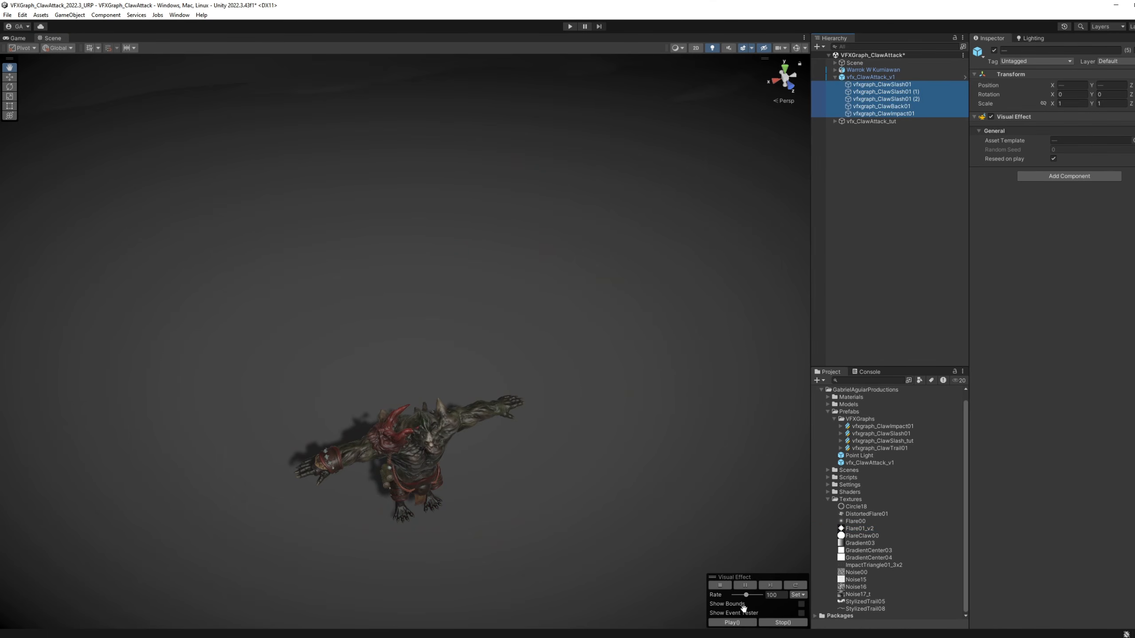
pyautogui.click(734, 622)
pyautogui.click(737, 622)
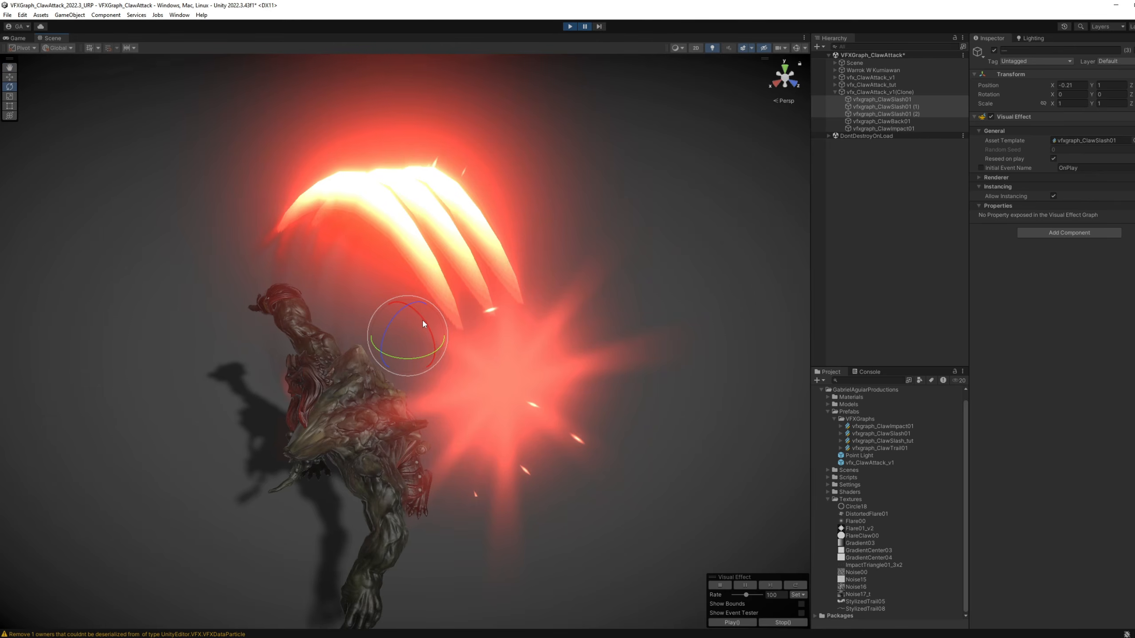
# Rotate the three selected claw slashes of the vfx_ClawAttack_v1 clone in the running scene
pyautogui.moveTo(422, 320); pyautogui.dragTo(441, 394)
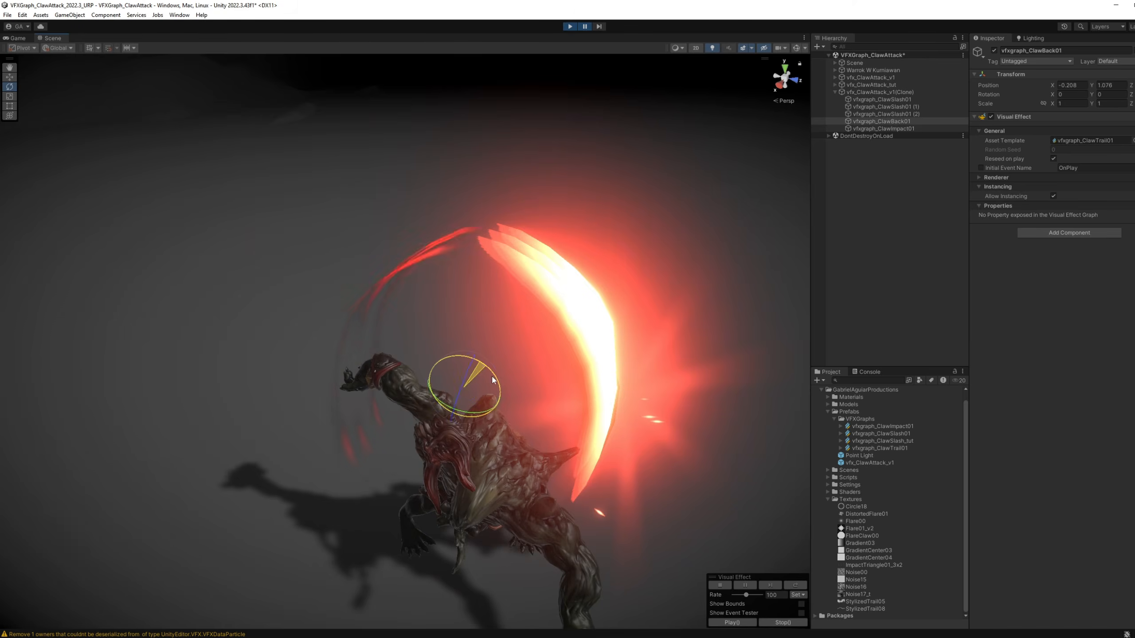